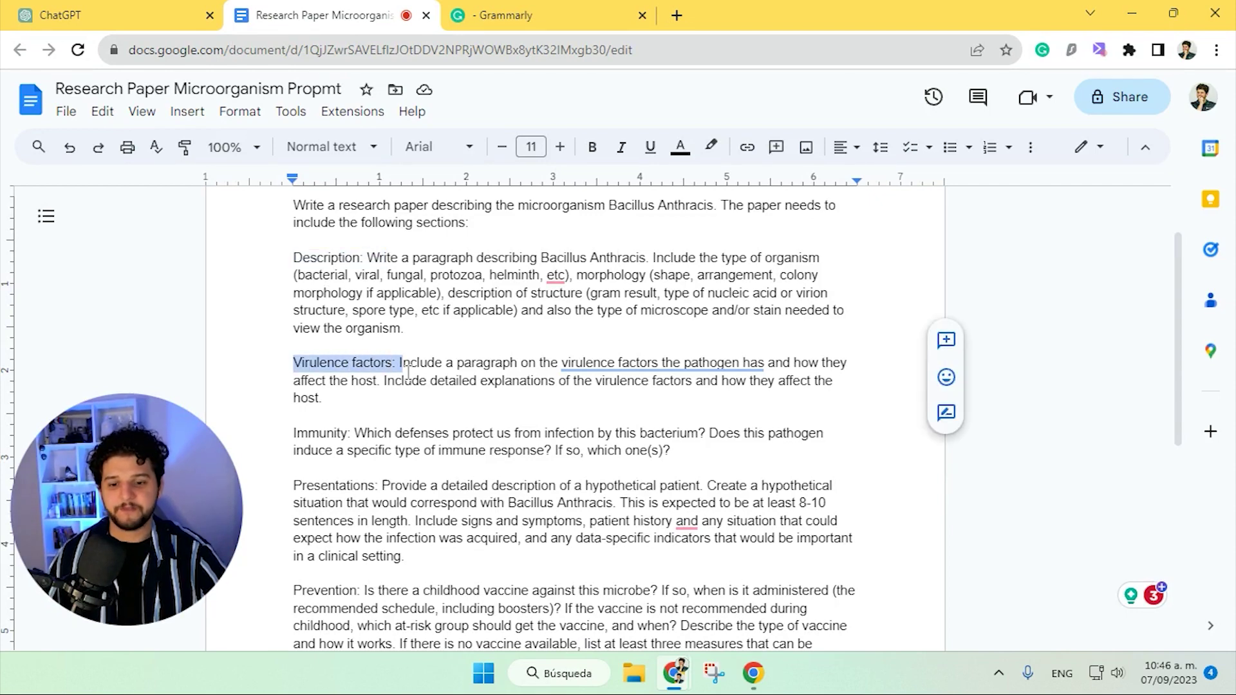
Step: Copy the full Bacillus Anthracis research-paper prompt from the document into a ChatGPT message
{"action": "scroll", "coordinate": [408, 372], "scroll_direction": "down", "scroll_amount": 2}
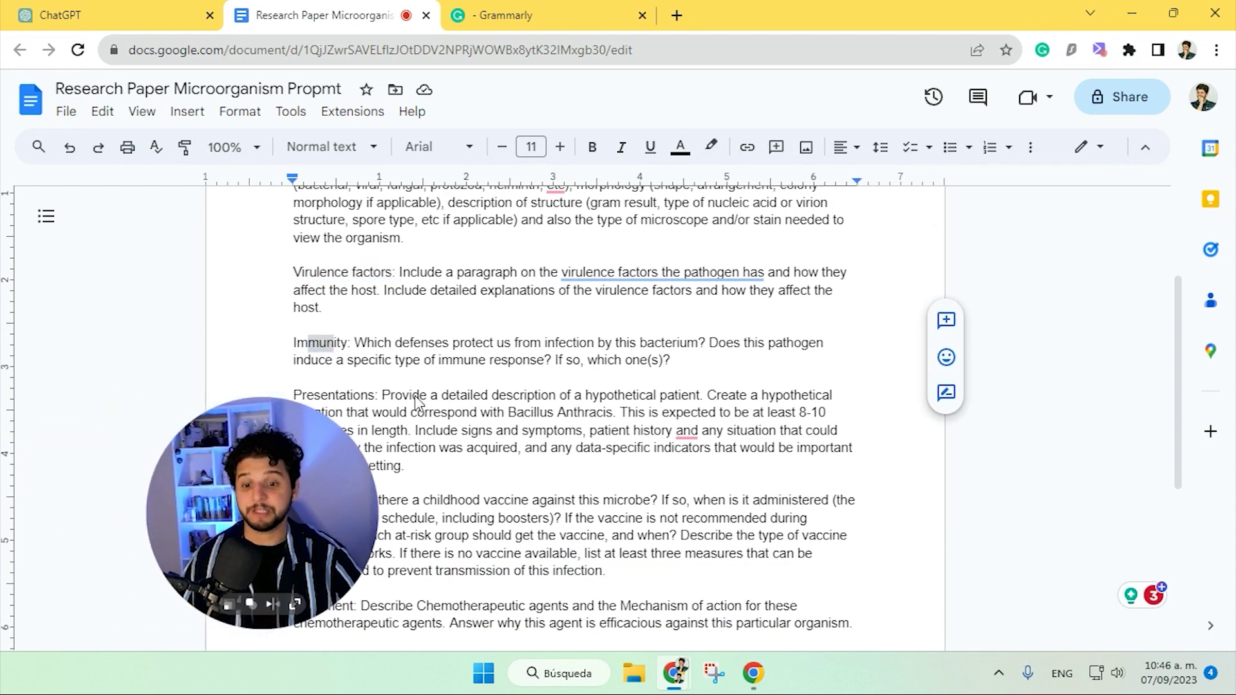
{"action": "scroll", "coordinate": [343, 384], "scroll_direction": "down", "scroll_amount": 3}
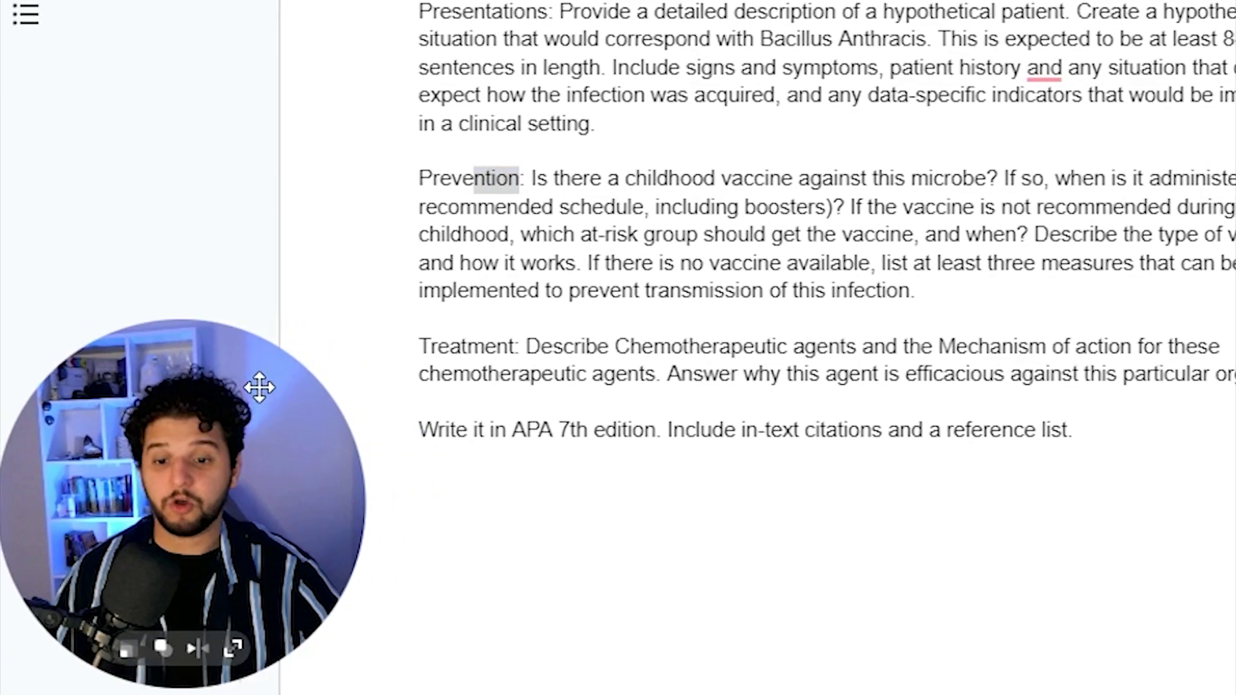
{"action": "left_click_drag", "start_coordinate": [1094, 441], "coordinate": [301, 305]}
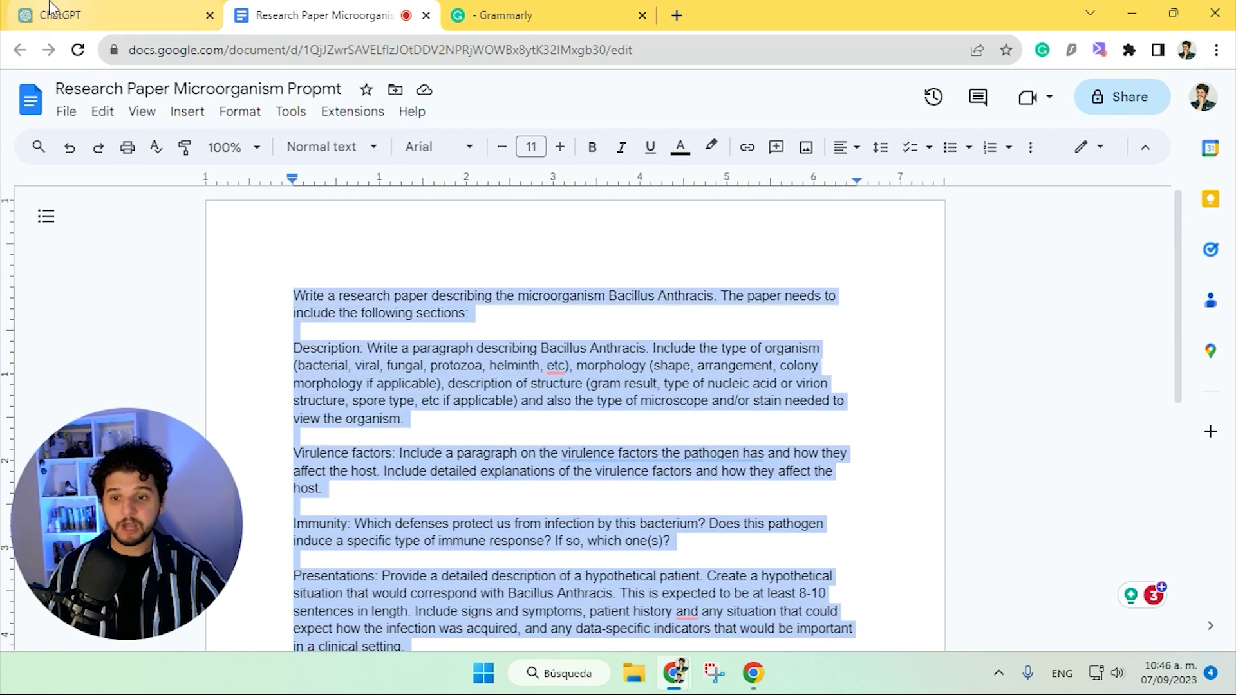
{"action": "left_click", "coordinate": [51, 9]}
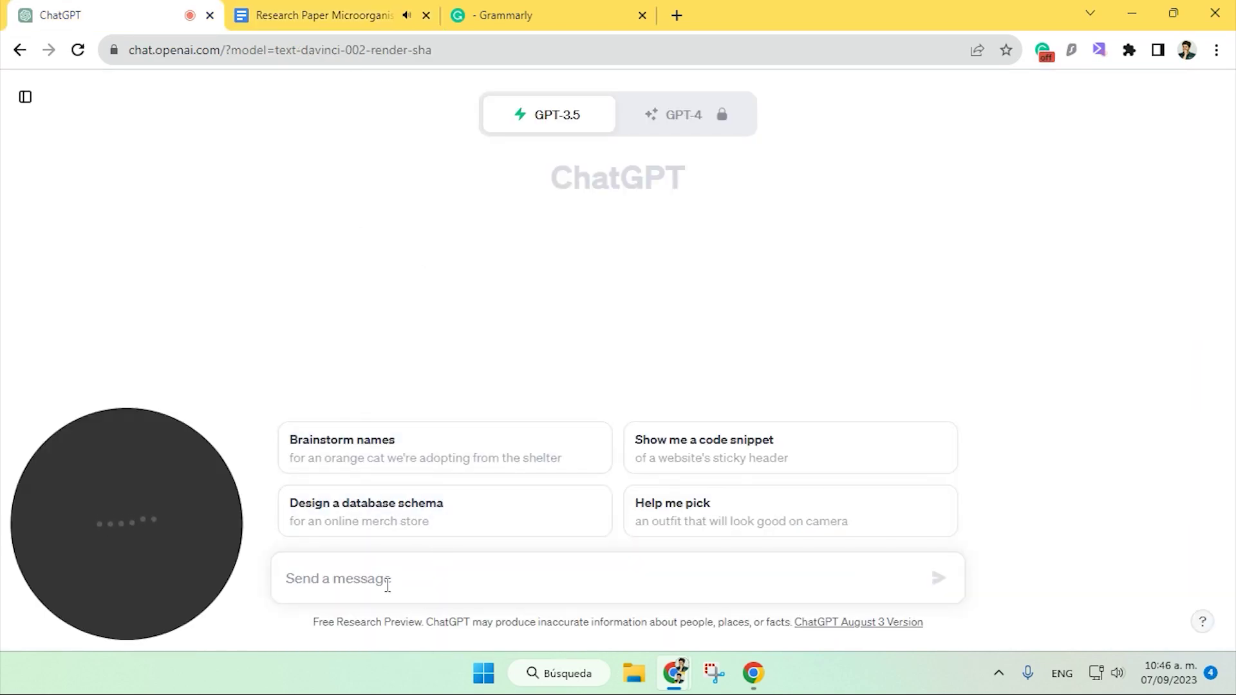
{"action": "key", "text": "ctrl+v"}
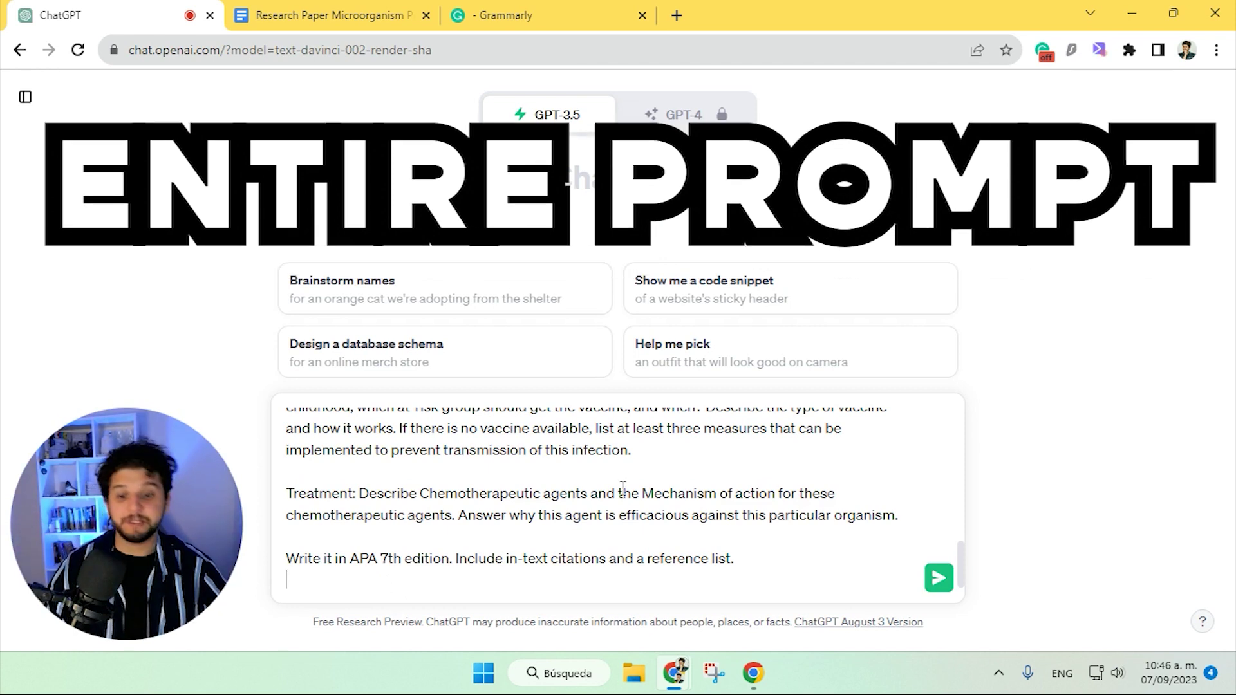
{"action": "scroll", "coordinate": [622, 488], "scroll_direction": "up", "scroll_amount": 10}
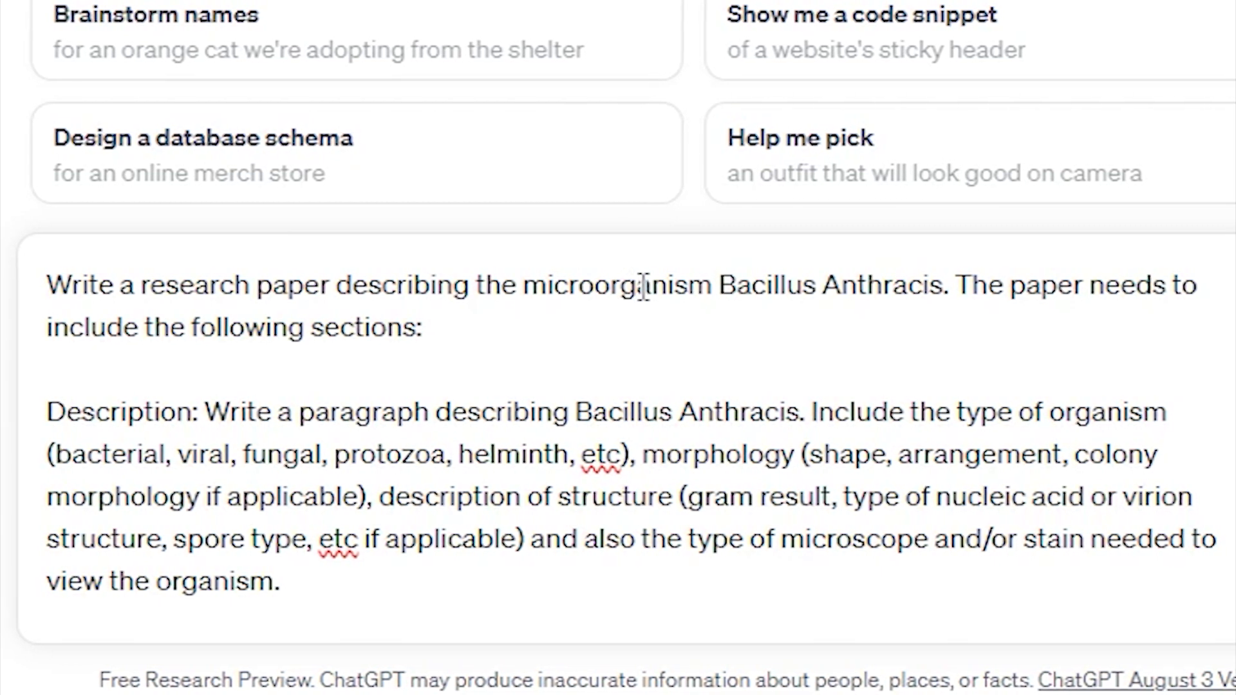
Step: Check the organism name Bacillus Anthracis in the pasted prompt and send it
{"action": "left_click_drag", "start_coordinate": [520, 285], "coordinate": [938, 288]}
{"action": "left_click", "coordinate": [938, 286]}
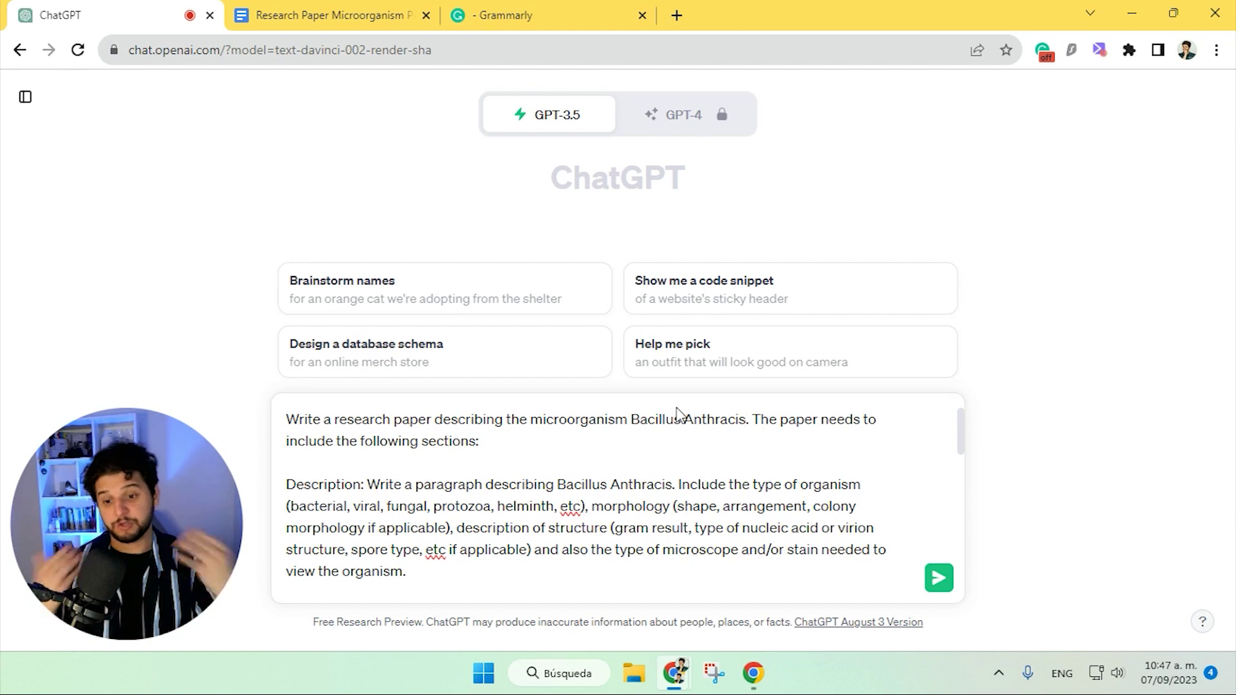
{"action": "scroll", "coordinate": [714, 427], "scroll_direction": "down", "scroll_amount": 10}
{"action": "scroll", "coordinate": [486, 437], "scroll_direction": "up", "scroll_amount": 3}
{"action": "scroll", "coordinate": [545, 508], "scroll_direction": "down", "scroll_amount": 3}
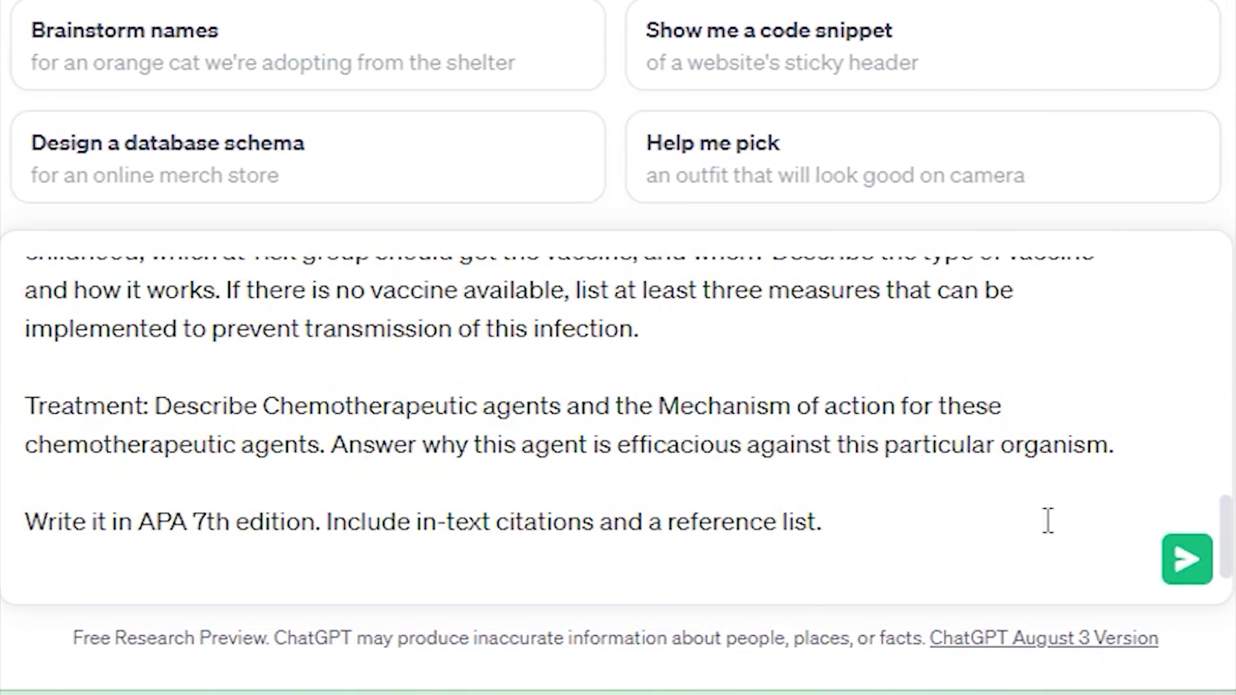
{"action": "left_click", "coordinate": [1185, 561]}
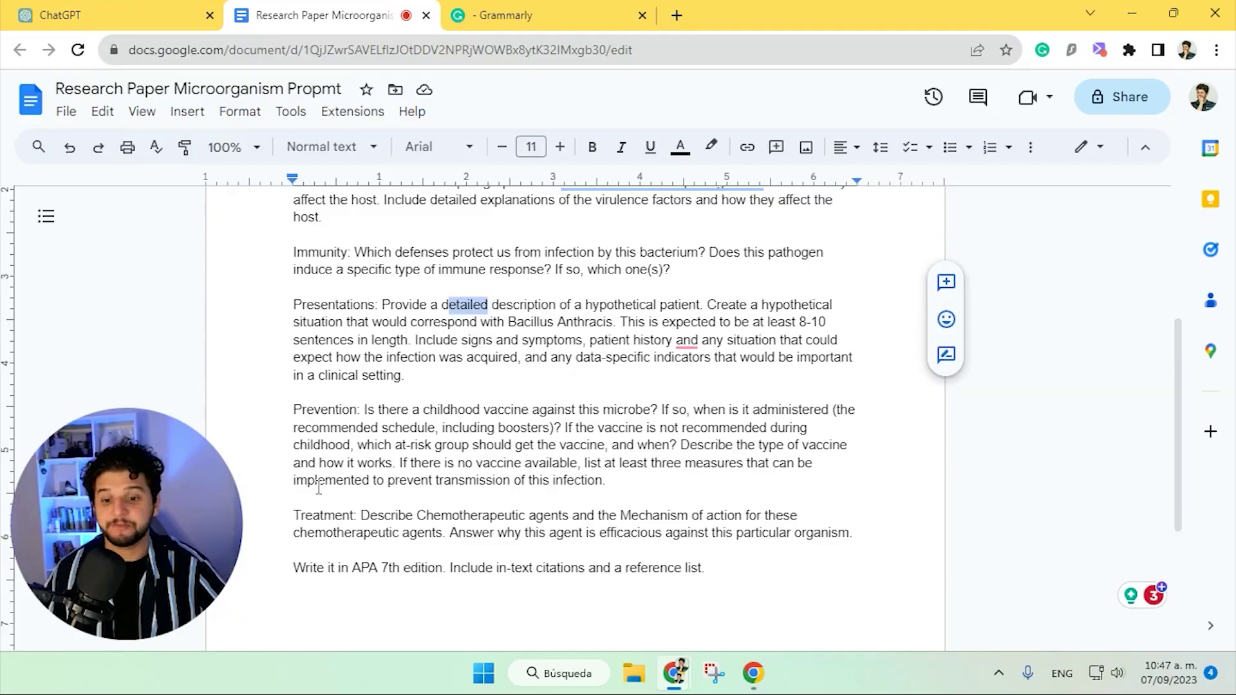
{"action": "left_click_drag", "start_coordinate": [522, 518], "coordinate": [529, 517]}
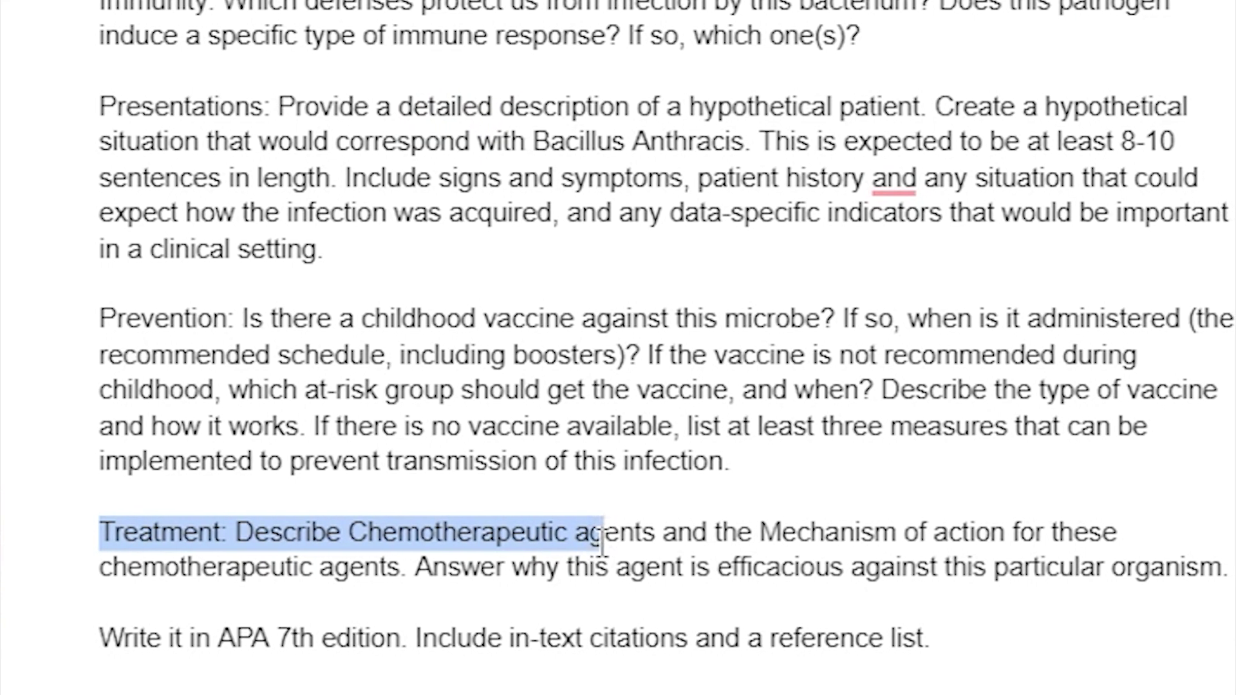
{"action": "left_click", "coordinate": [565, 535]}
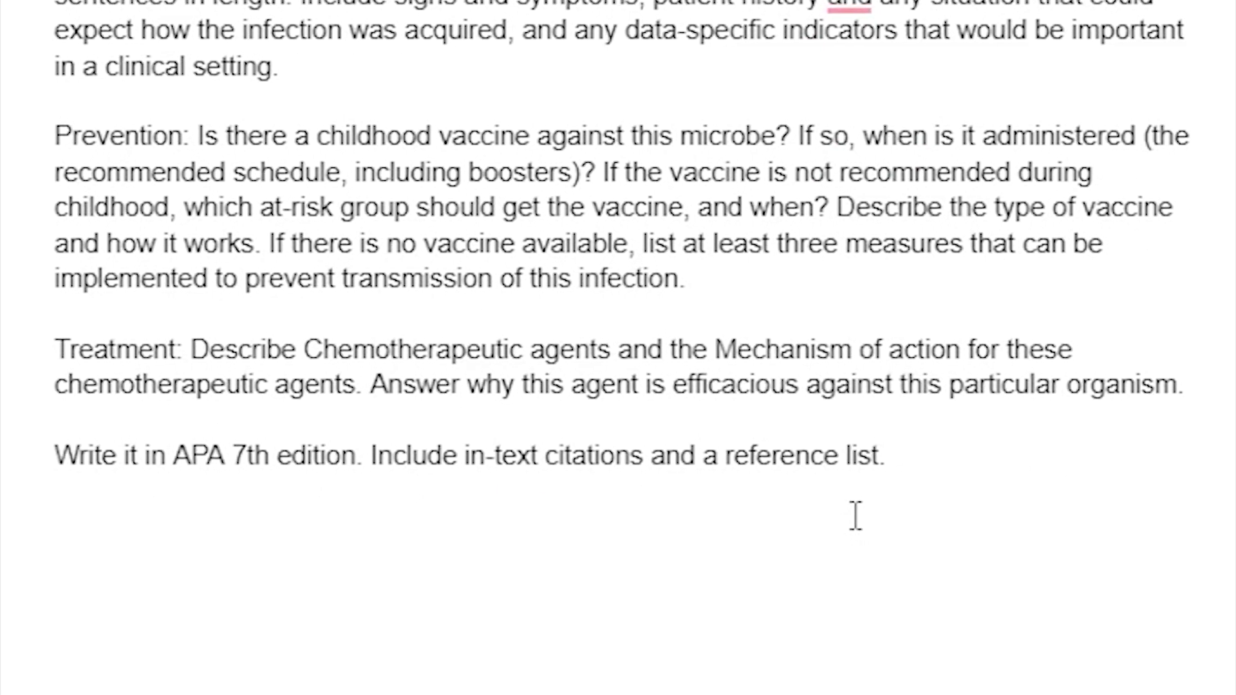
{"action": "left_click_drag", "start_coordinate": [44, 348], "coordinate": [1053, 493]}
{"action": "left_click", "coordinate": [995, 460]}
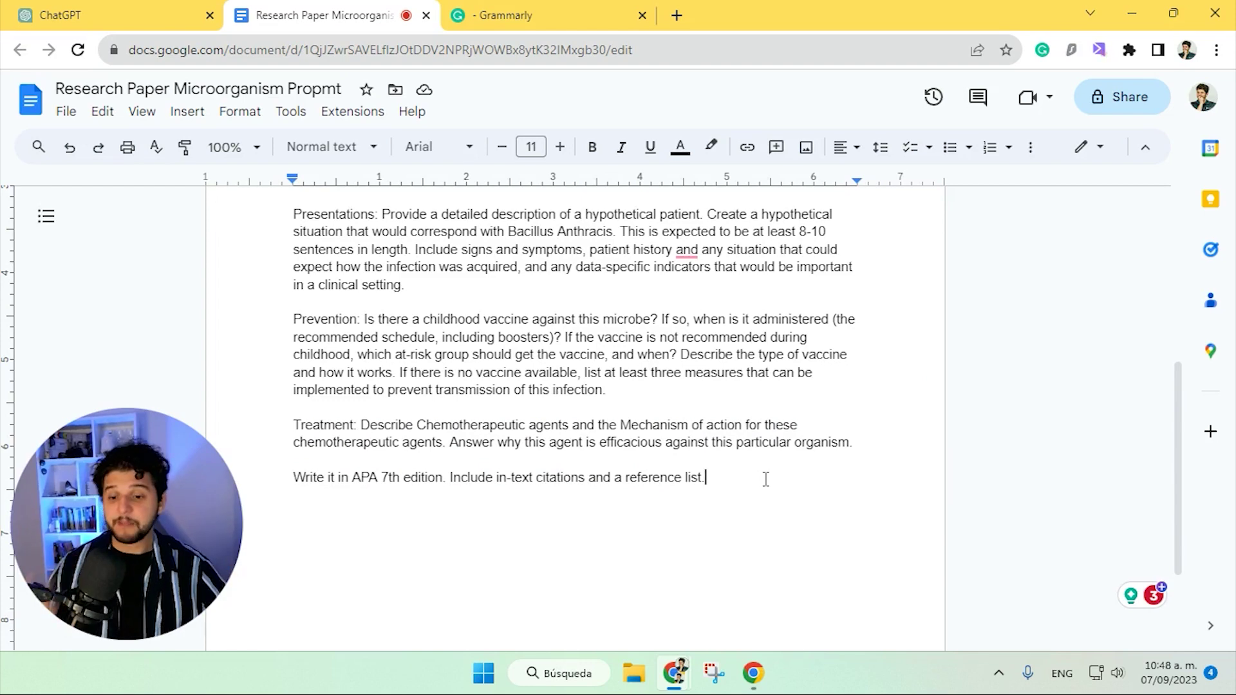
{"action": "left_click", "coordinate": [103, 8]}
{"action": "scroll", "coordinate": [579, 341], "scroll_direction": "up", "scroll_amount": 8}
{"action": "scroll", "coordinate": [579, 341], "scroll_direction": "down", "scroll_amount": 6}
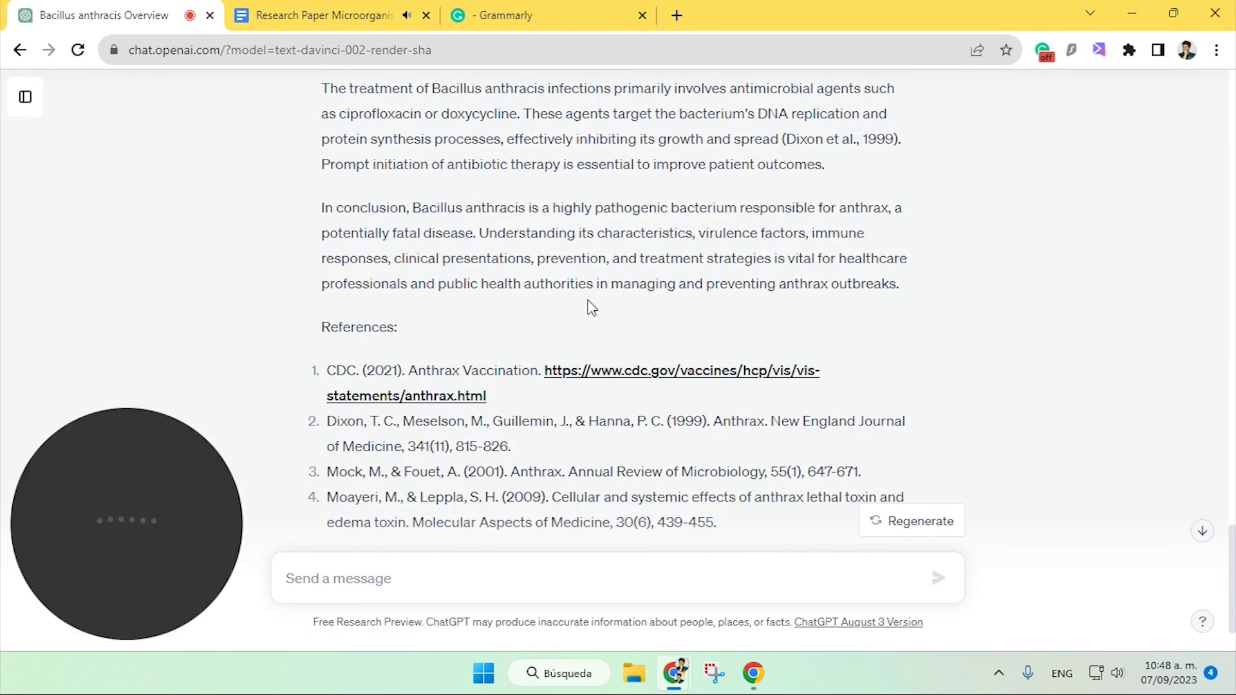
{"action": "scroll", "coordinate": [601, 322], "scroll_direction": "down", "scroll_amount": 2}
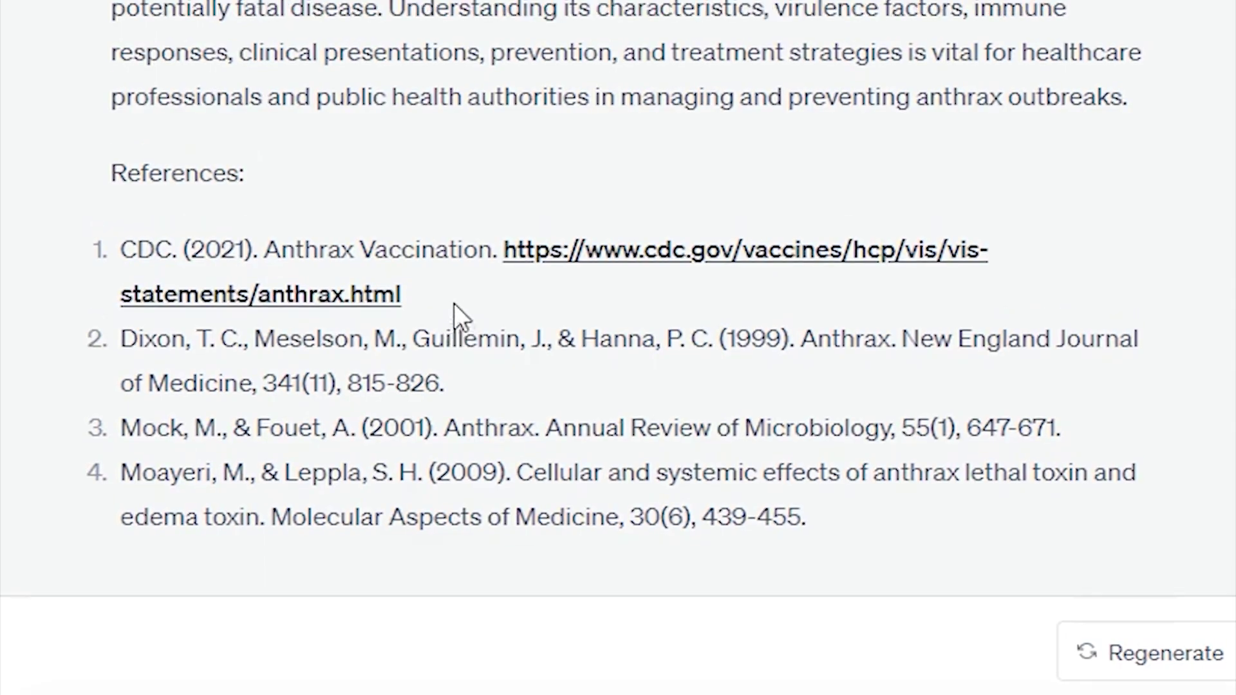
{"action": "scroll", "coordinate": [538, 326], "scroll_direction": "up", "scroll_amount": 8}
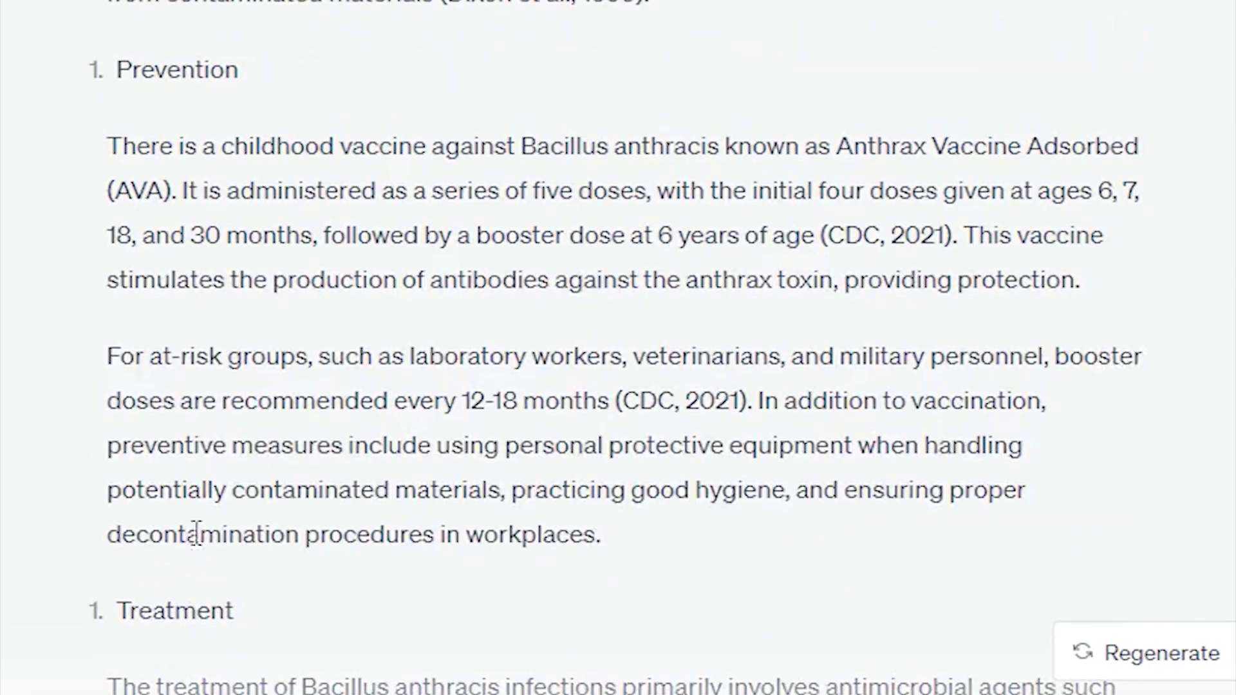
{"action": "scroll", "coordinate": [105, 589], "scroll_direction": "up", "scroll_amount": 10}
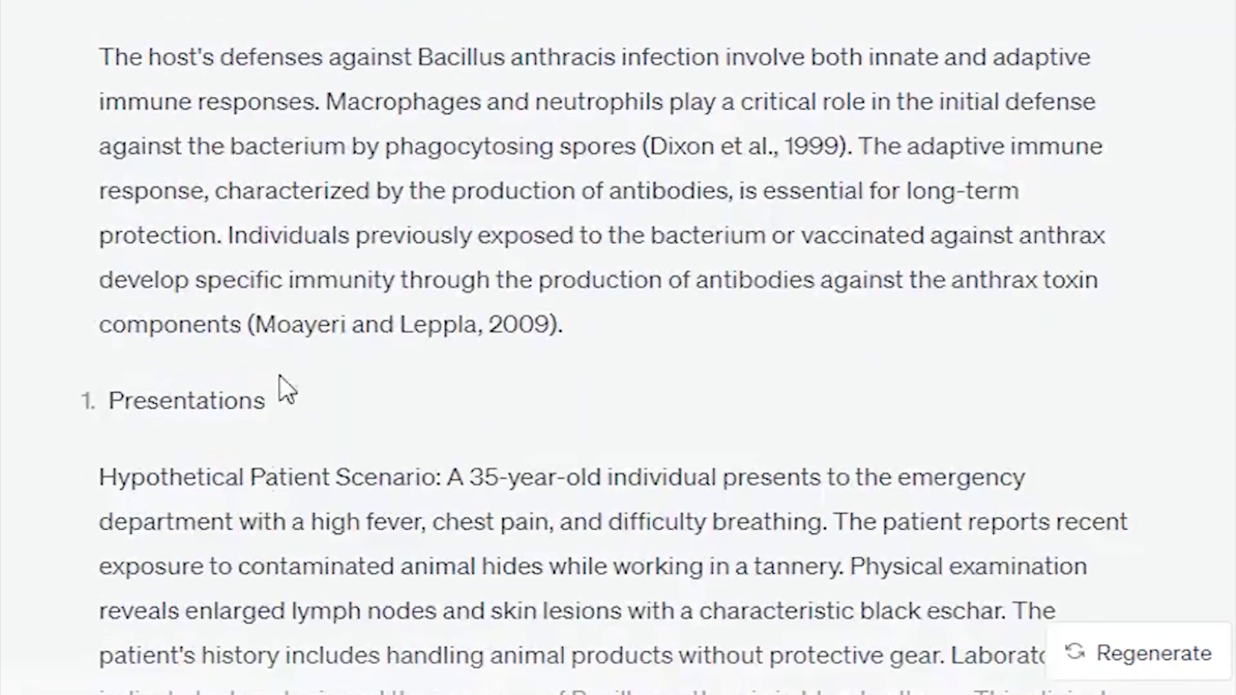
{"action": "scroll", "coordinate": [353, 413], "scroll_direction": "up", "scroll_amount": 10}
{"action": "scroll", "coordinate": [291, 440], "scroll_direction": "up", "scroll_amount": 10}
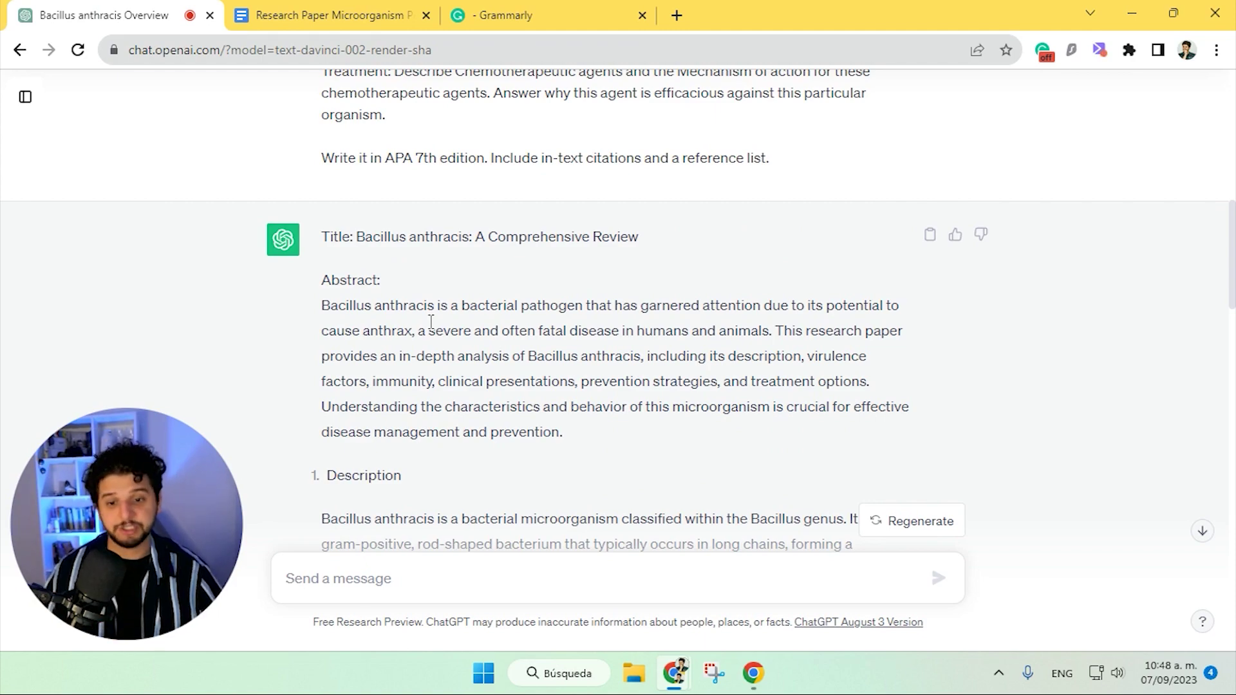
{"action": "scroll", "coordinate": [425, 314], "scroll_direction": "down", "scroll_amount": 20}
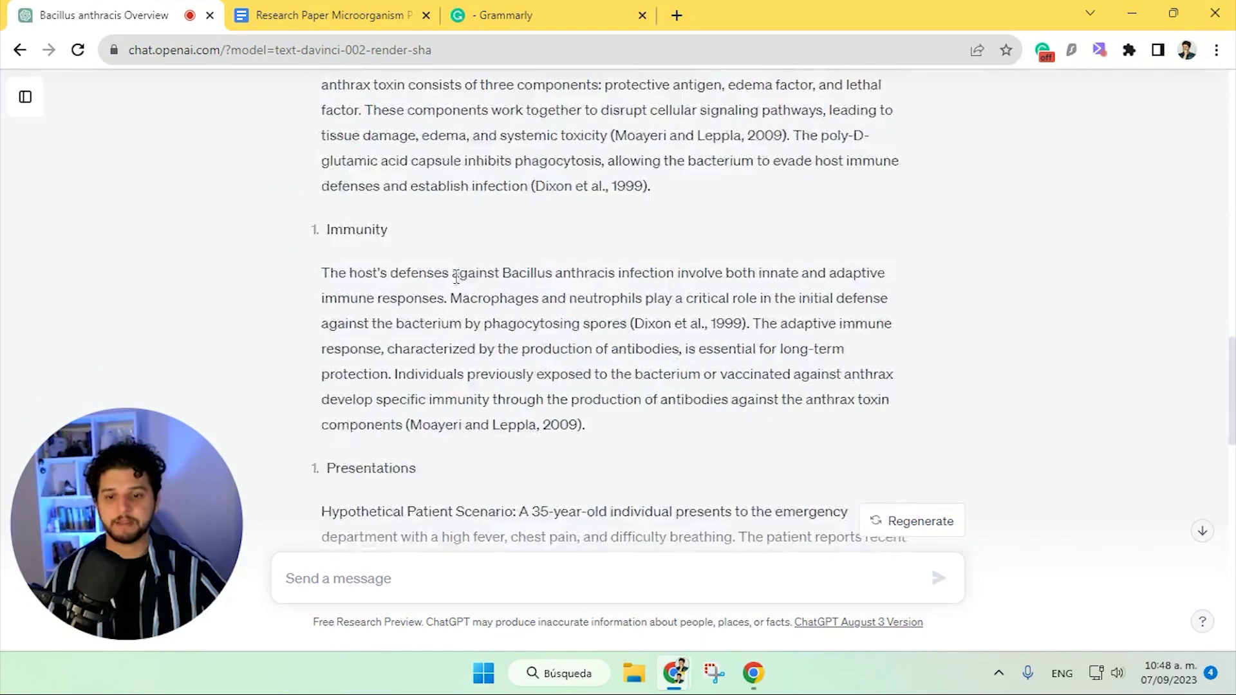
{"action": "left_click", "coordinate": [325, 14]}
{"action": "scroll", "coordinate": [573, 451], "scroll_direction": "up", "scroll_amount": 1}
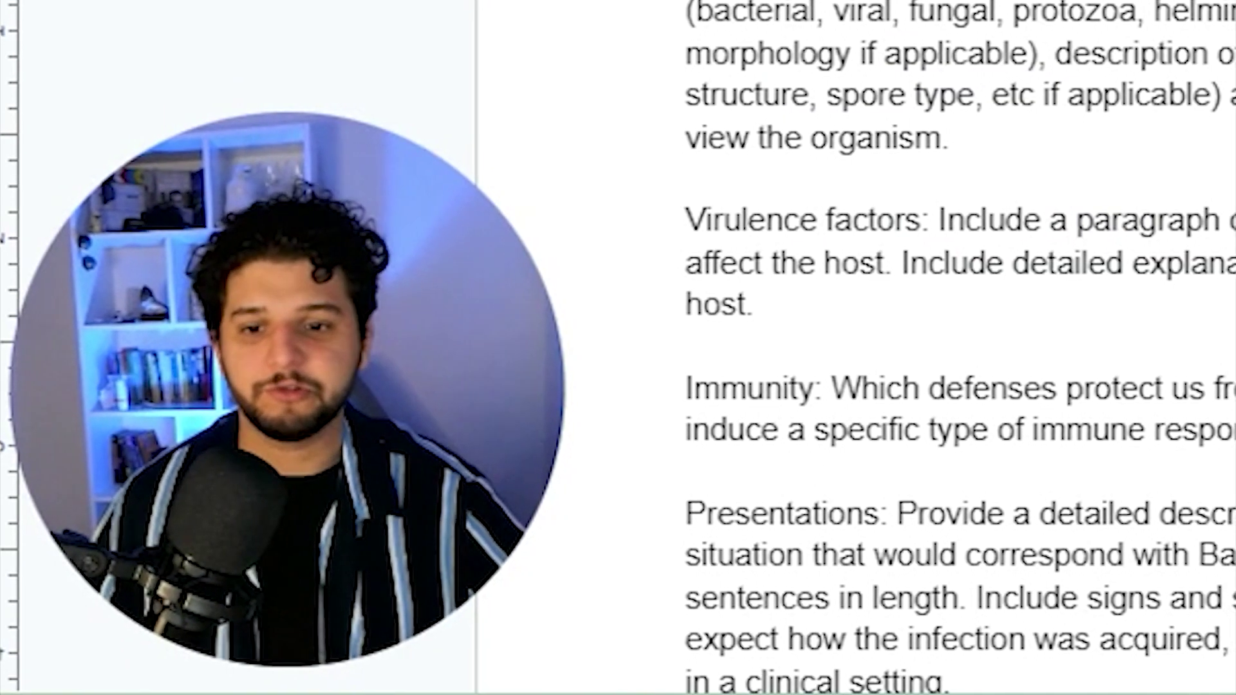
Step: Compose a ChatGPT message with the Description paragraph and the APA 7th edition line
{"action": "triple_click", "coordinate": [1056, 132]}
{"action": "left_click", "coordinate": [64, 8]}
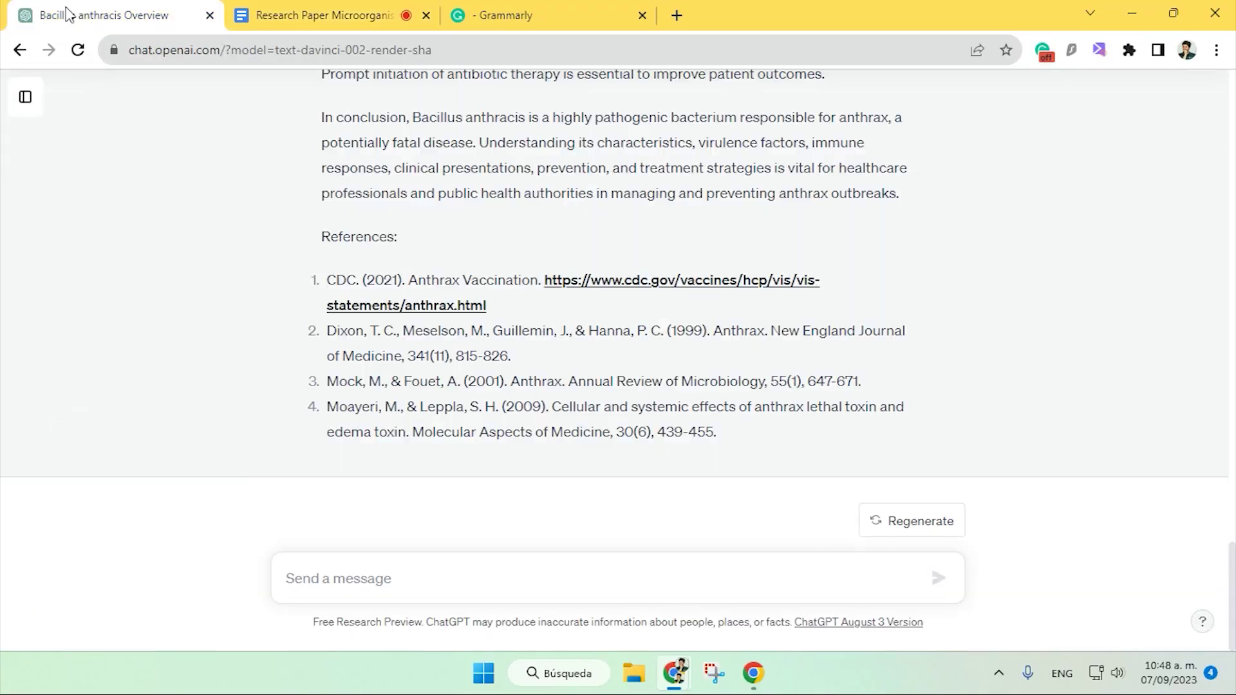
{"action": "type", "text": "Description: Write a paragraph describing Bacillus Anthracis. Include the type of organism (bacterial, viral, fungal, protozoa, helminth, etc), morphology (shape, arrangement, colony morphology if applicable), description of structure (gram result, type of nucleic acid or virion structure, spore type, etc if applicable) and also the type of microscope and/or stain needed to view the organism."}
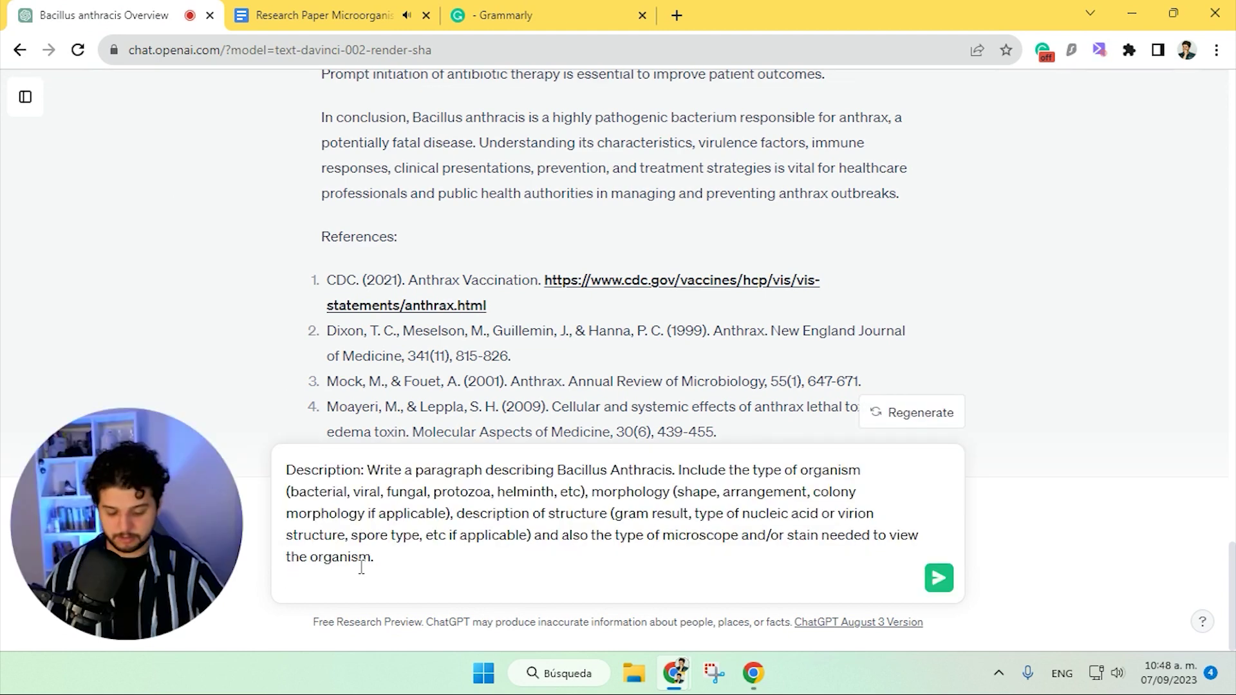
{"action": "key", "text": "shift+Return"}
{"action": "left_click", "coordinate": [334, 8]}
{"action": "scroll", "coordinate": [518, 340], "scroll_direction": "down", "scroll_amount": 10}
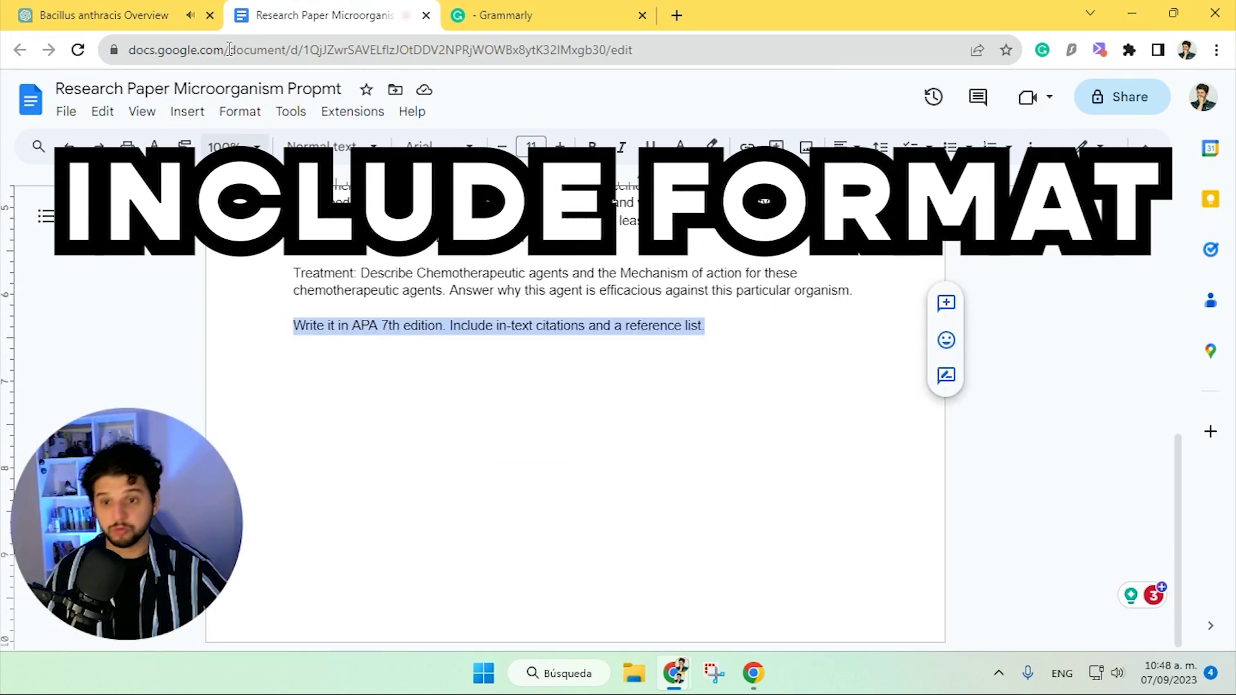
{"action": "left_click", "coordinate": [176, 9]}
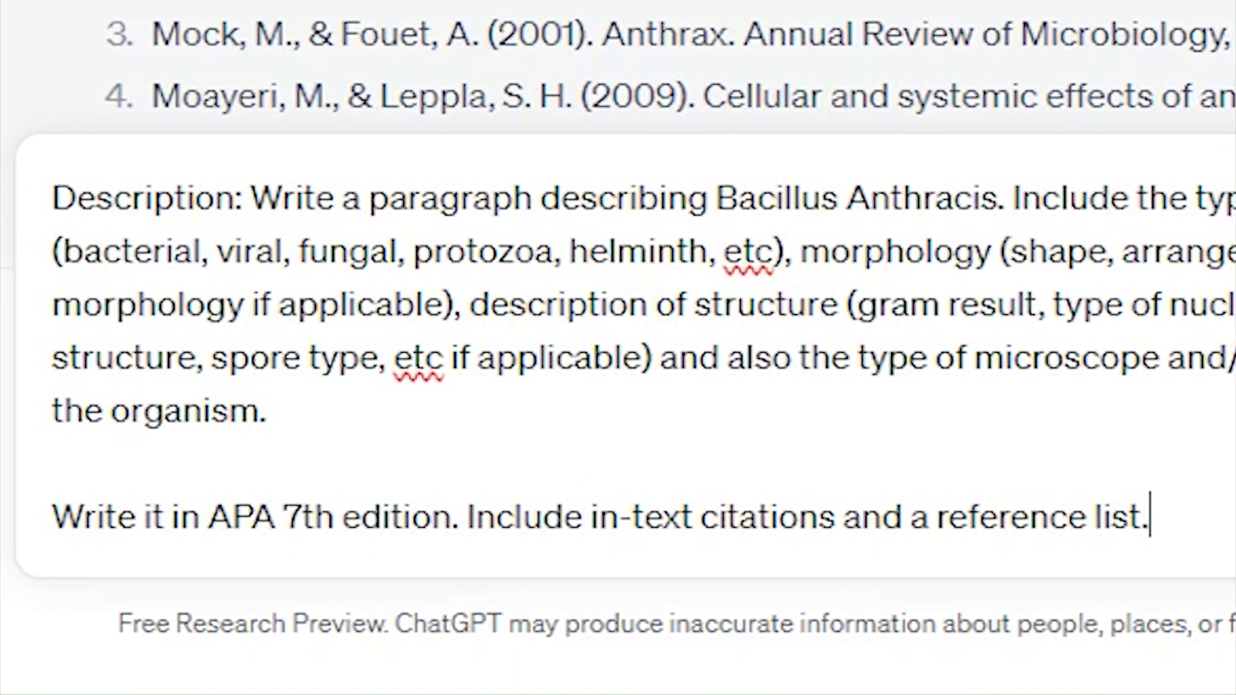
Step: Send the Description request and review the cited paragraph with its two references
{"action": "left_click", "coordinate": [1092, 515]}
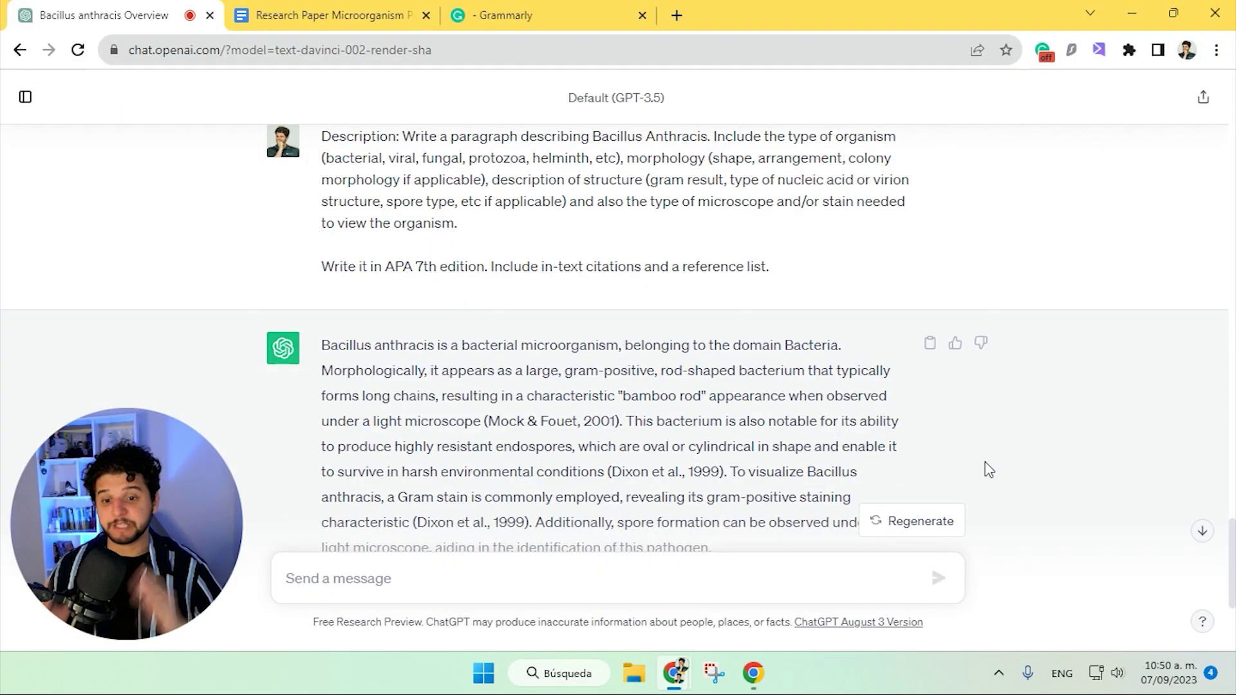
{"action": "scroll", "coordinate": [988, 470], "scroll_direction": "down", "scroll_amount": 3}
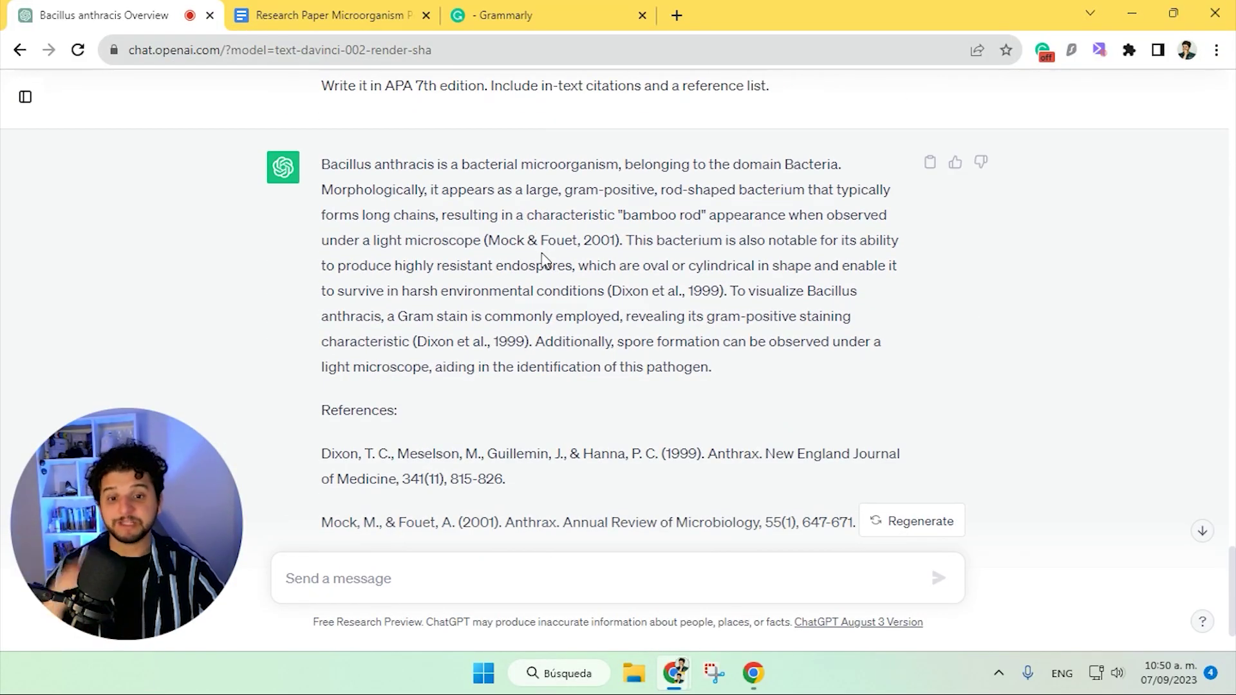
{"action": "scroll", "coordinate": [633, 372], "scroll_direction": "up", "scroll_amount": 4}
{"action": "scroll", "coordinate": [623, 386], "scroll_direction": "down", "scroll_amount": 2}
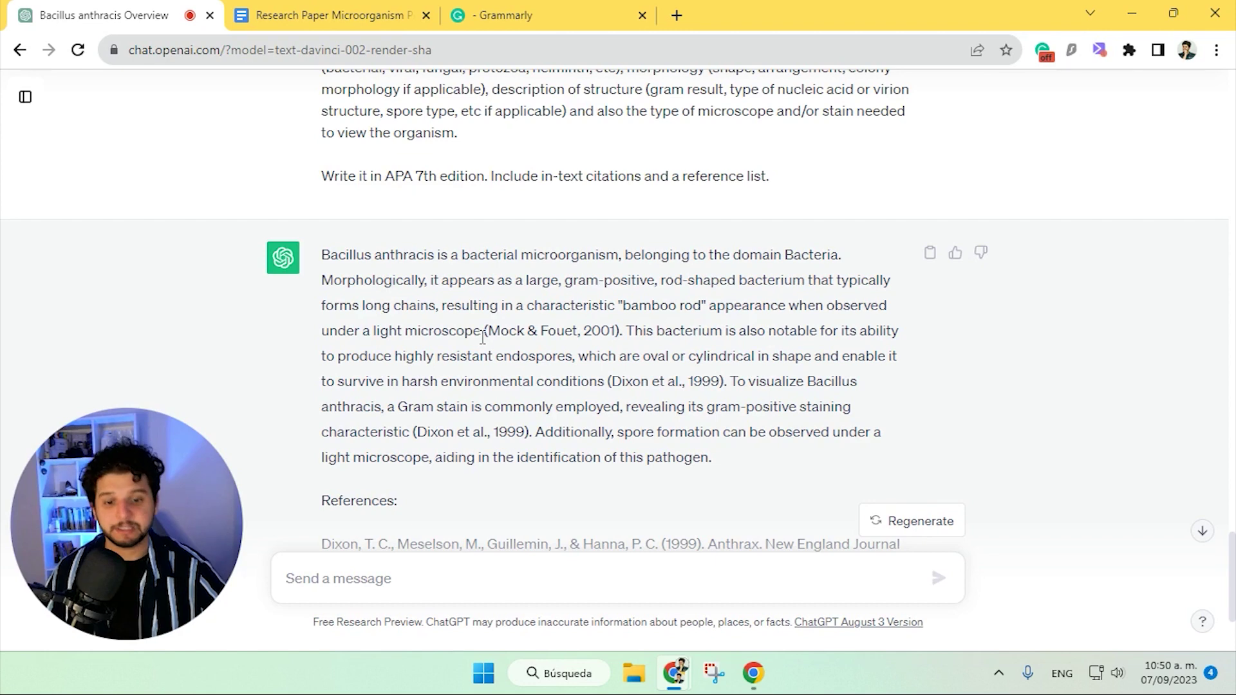
{"action": "scroll", "coordinate": [481, 337], "scroll_direction": "down", "scroll_amount": 3}
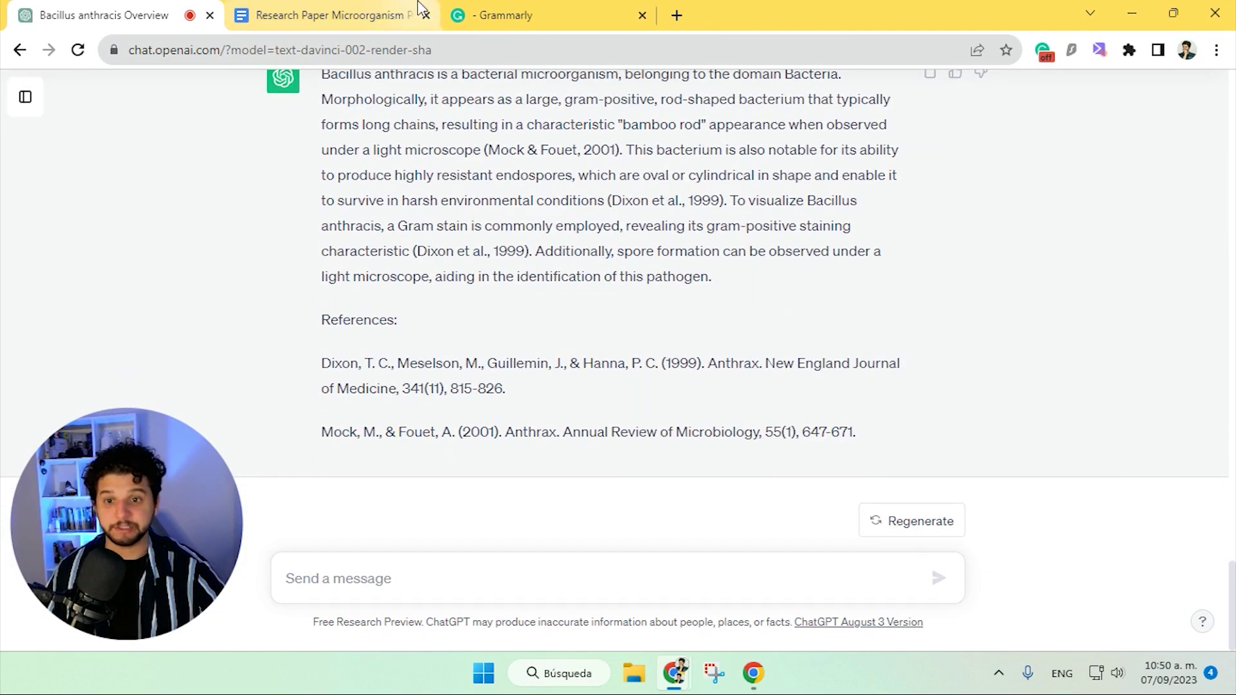
{"action": "left_click", "coordinate": [424, 9]}
{"action": "scroll", "coordinate": [365, 382], "scroll_direction": "up", "scroll_amount": 8}
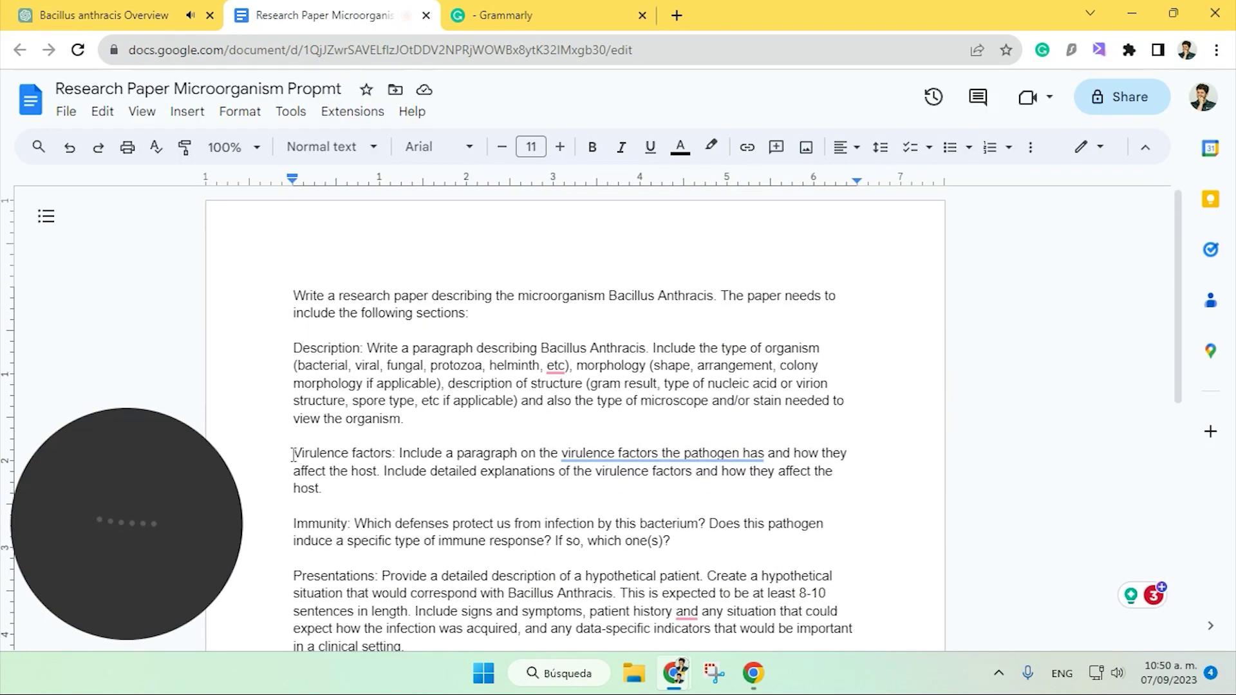
Step: Paste the Virulence factors paragraph and the APA 7th edition line into a ChatGPT message
{"action": "left_click_drag", "start_coordinate": [295, 453], "coordinate": [356, 484]}
{"action": "key", "text": "ctrl+c"}
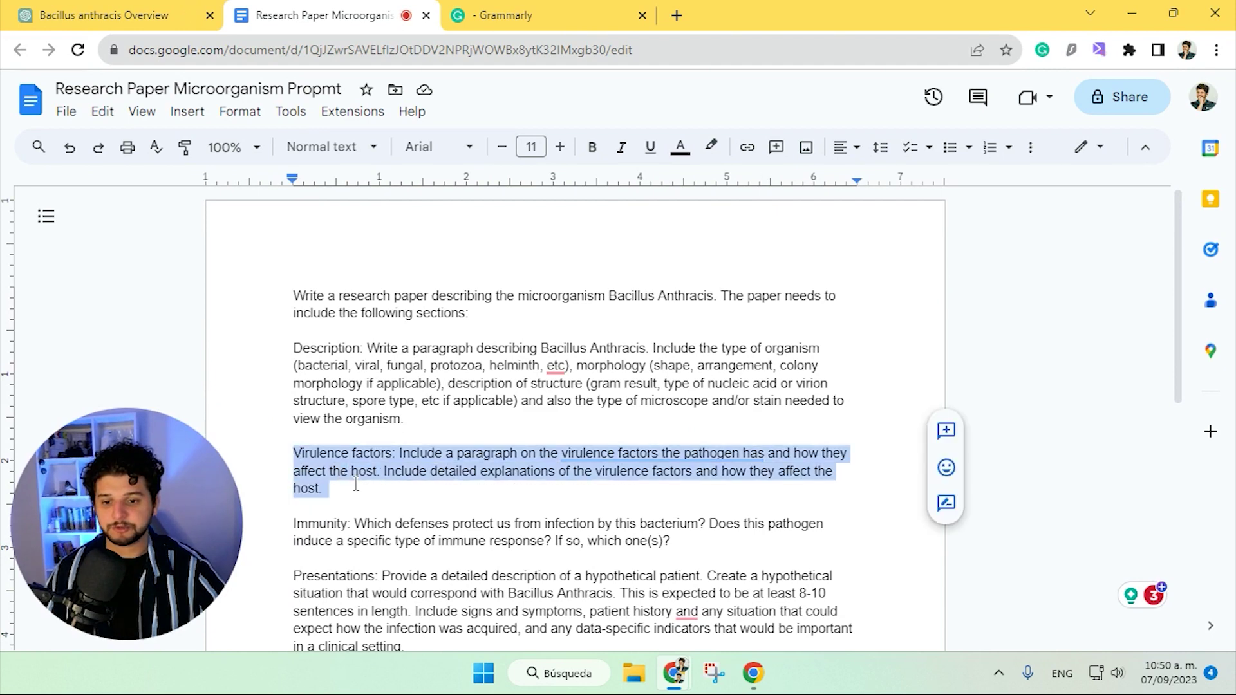
{"action": "left_click", "coordinate": [100, 9]}
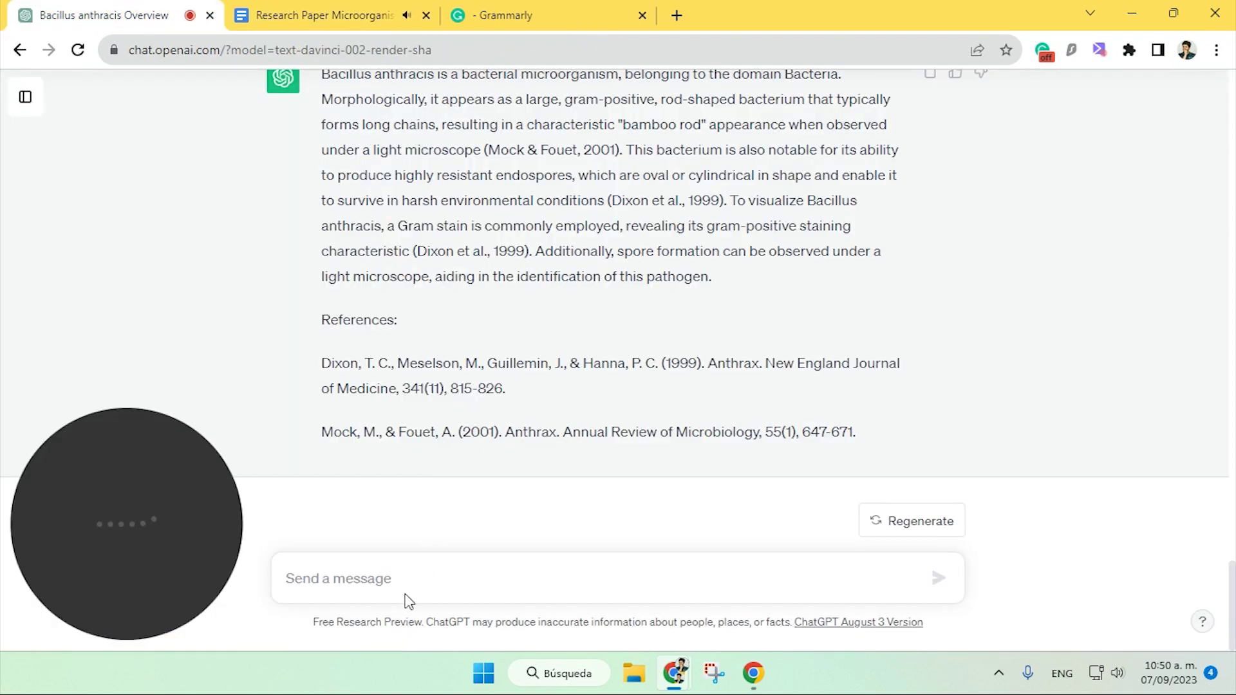
{"action": "key", "text": "ctrl+v"}
{"action": "key", "text": "ctrl+Tab"}
{"action": "scroll", "coordinate": [690, 479], "scroll_direction": "down", "scroll_amount": 5}
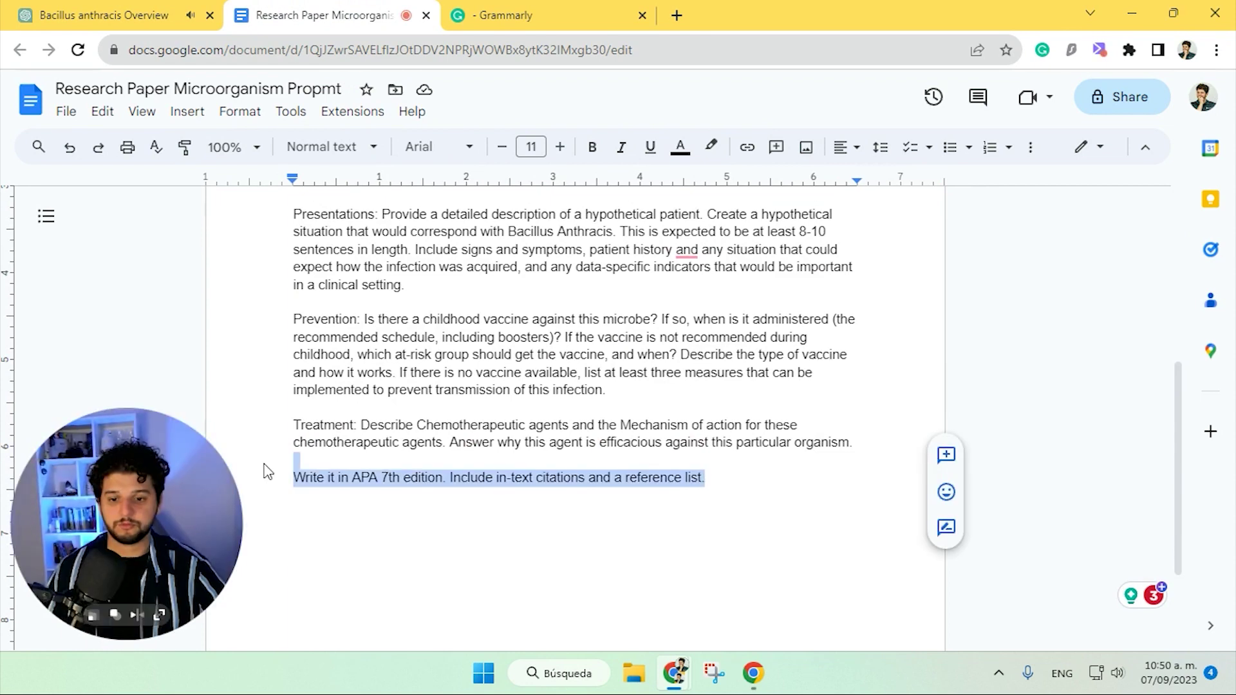
{"action": "left_click", "coordinate": [86, 9]}
{"action": "type", "text": "Write it in APA 7th edition. Include in-text citations and a reference list."}
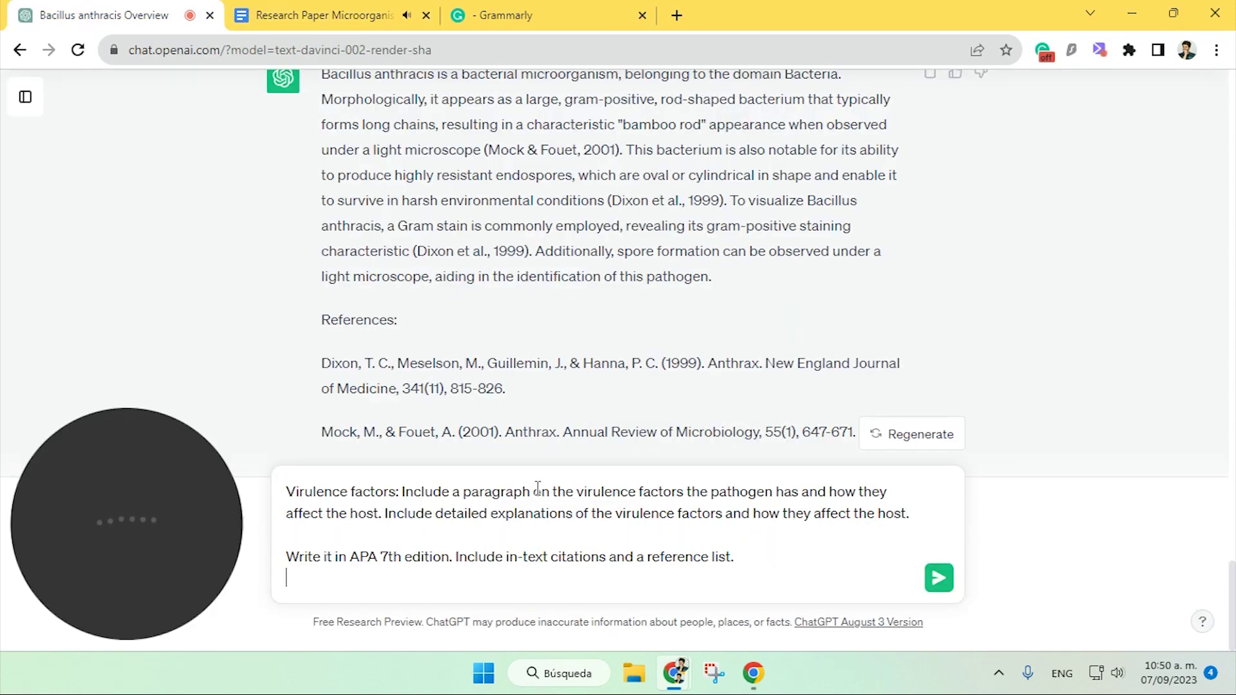
Step: Send the Virulence factors request and review the cited reply and its single reference
{"action": "key", "text": "Return"}
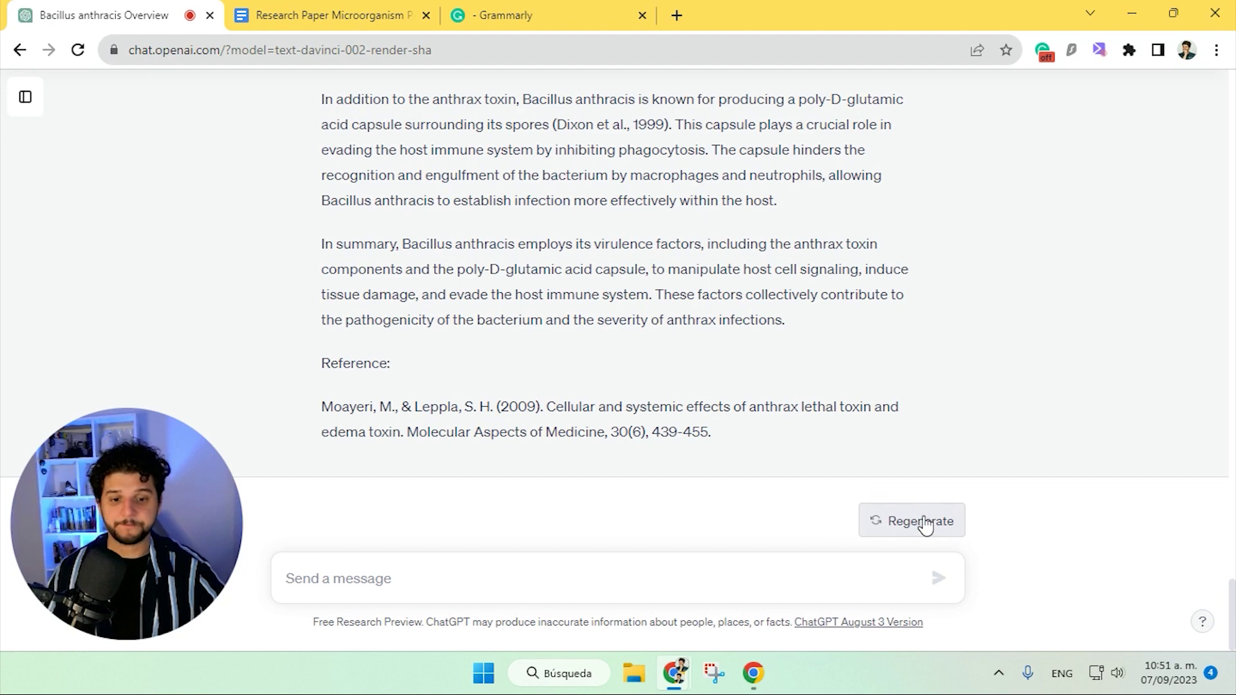
{"action": "scroll", "coordinate": [663, 450], "scroll_direction": "up", "scroll_amount": 6}
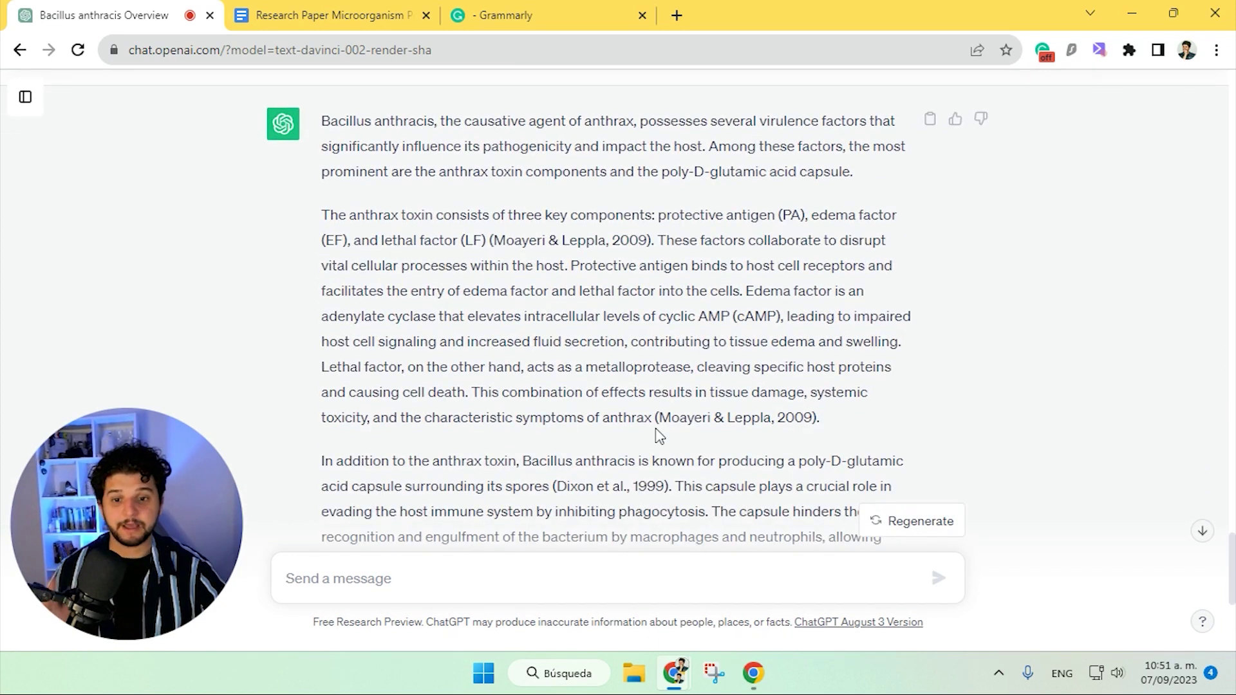
{"action": "scroll", "coordinate": [657, 434], "scroll_direction": "up", "scroll_amount": 3}
{"action": "scroll", "coordinate": [657, 433], "scroll_direction": "down", "scroll_amount": 8}
{"action": "left_click", "coordinate": [367, 9]}
{"action": "scroll", "coordinate": [316, 428], "scroll_direction": "up", "scroll_amount": 5}
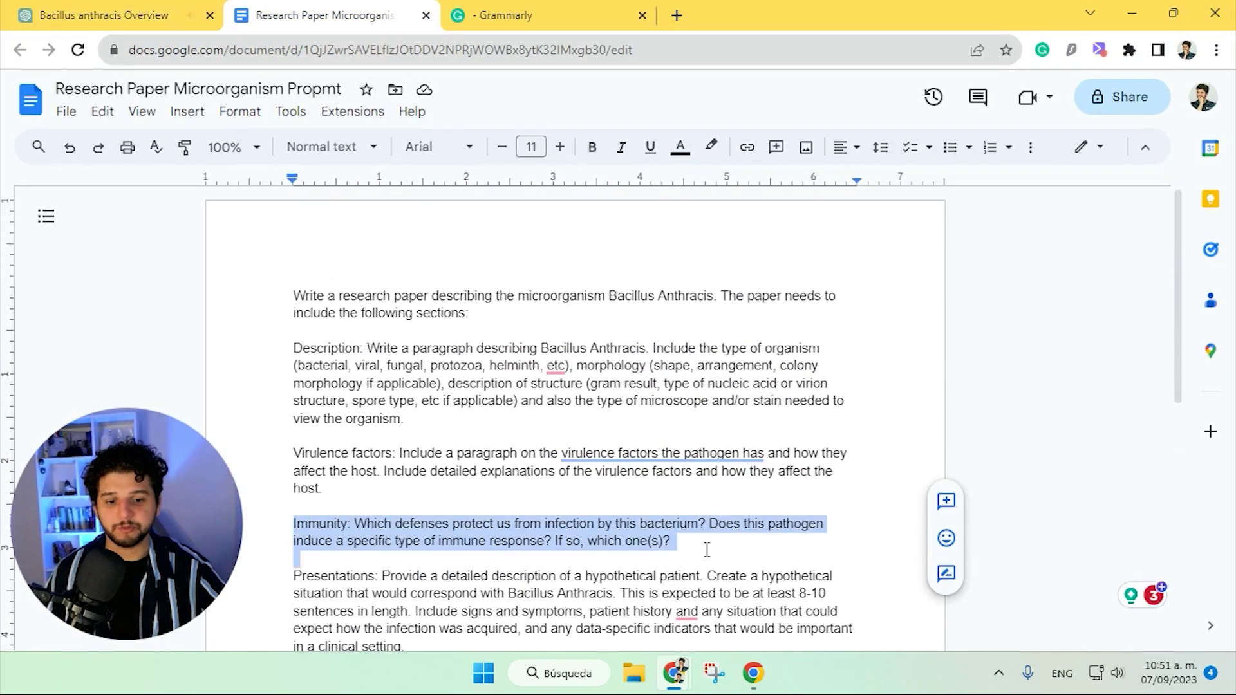
Step: Add the APA 7th edition line to the Immunity request, send it, and review the cited reply
{"action": "left_click", "coordinate": [218, 5]}
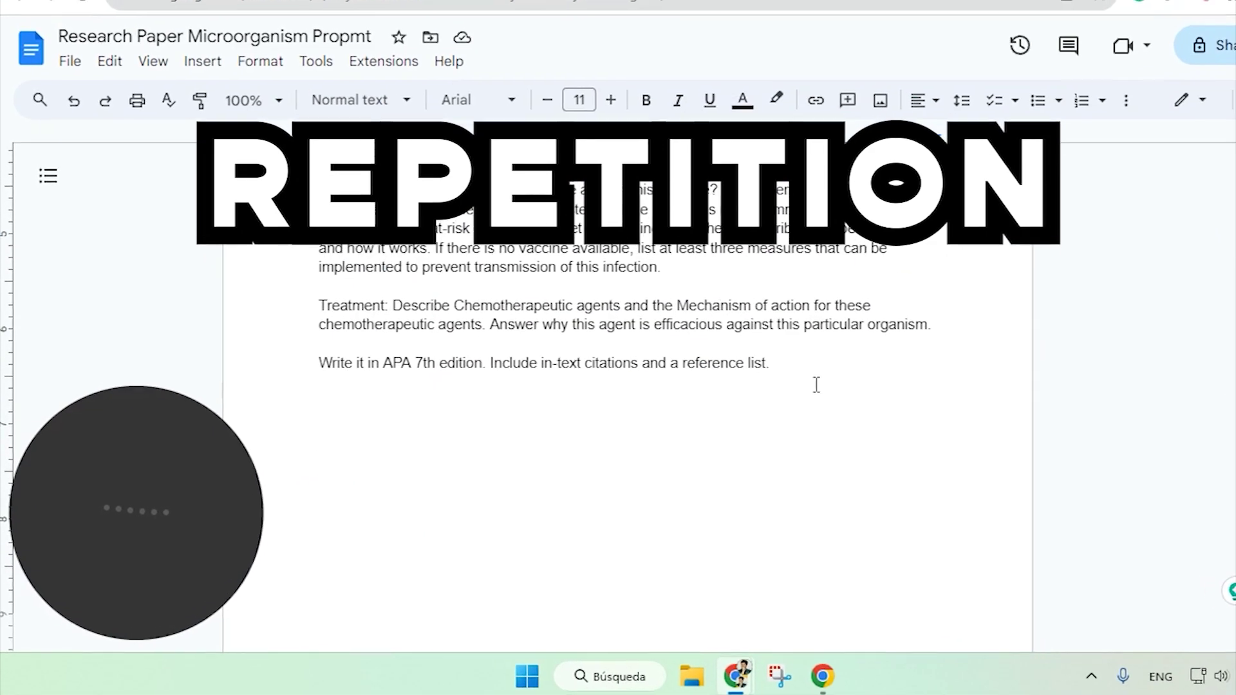
{"action": "left_click_drag", "start_coordinate": [771, 363], "coordinate": [313, 364]}
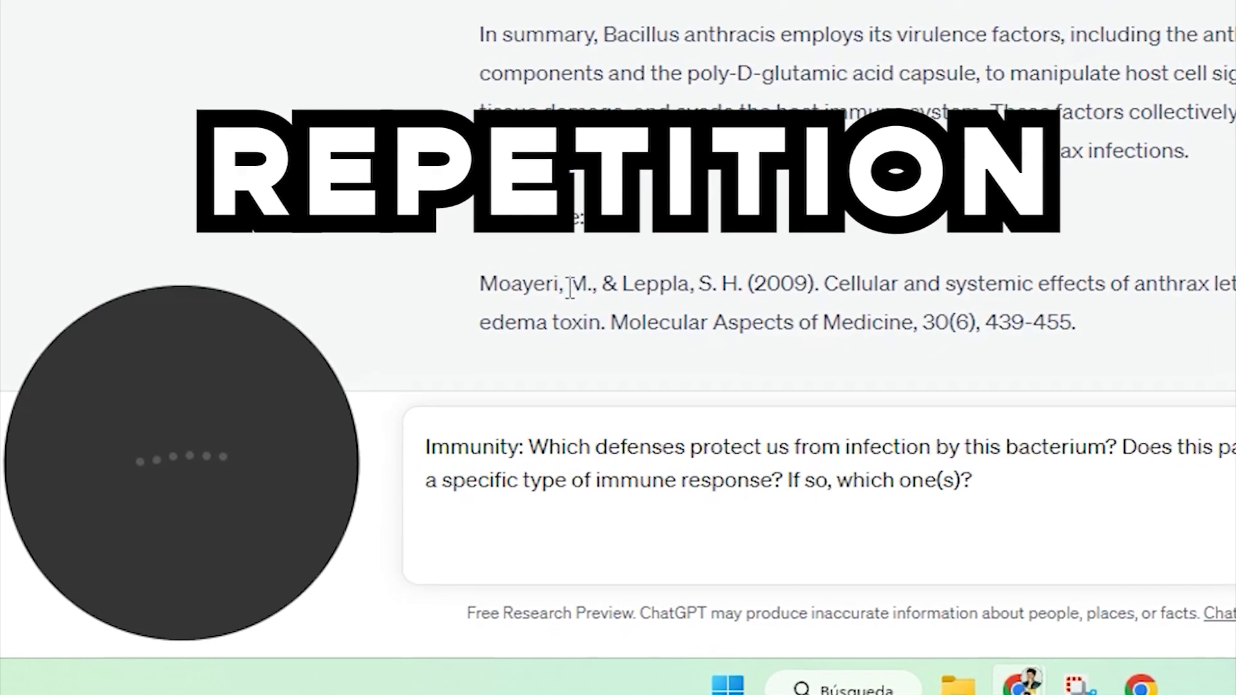
{"action": "type", "text": "Write it in APA 7th edition. Include in-text citations and a reference list."}
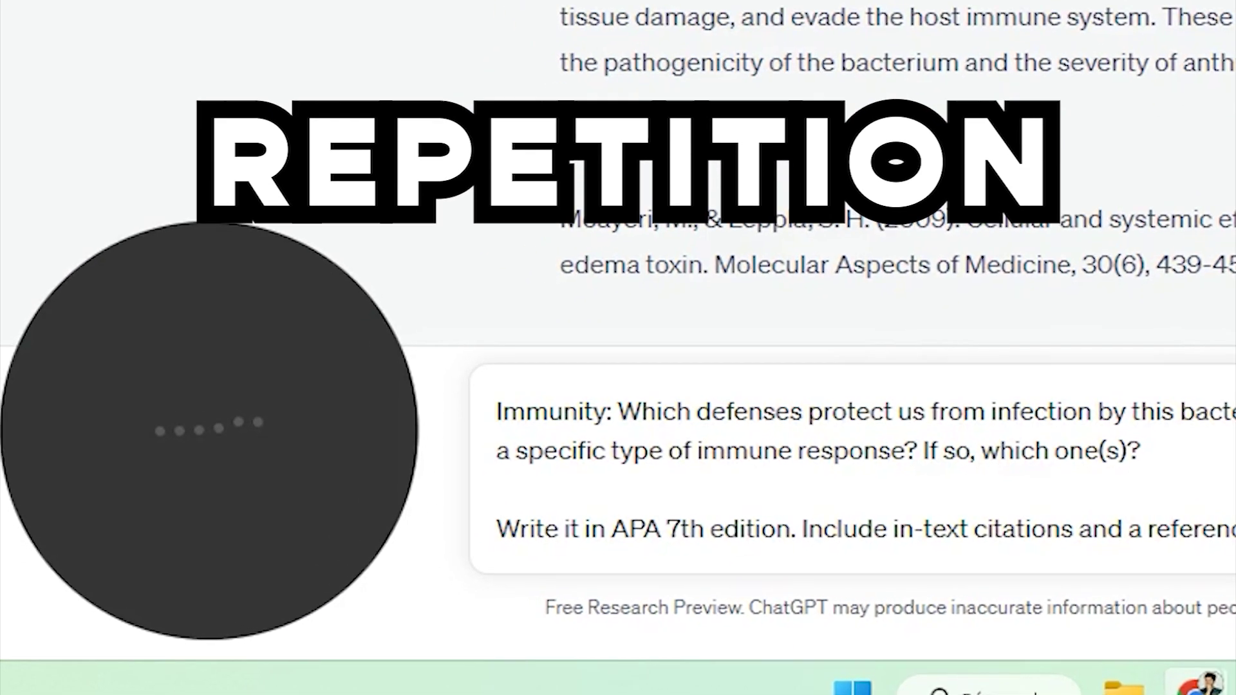
{"action": "key", "text": "Return"}
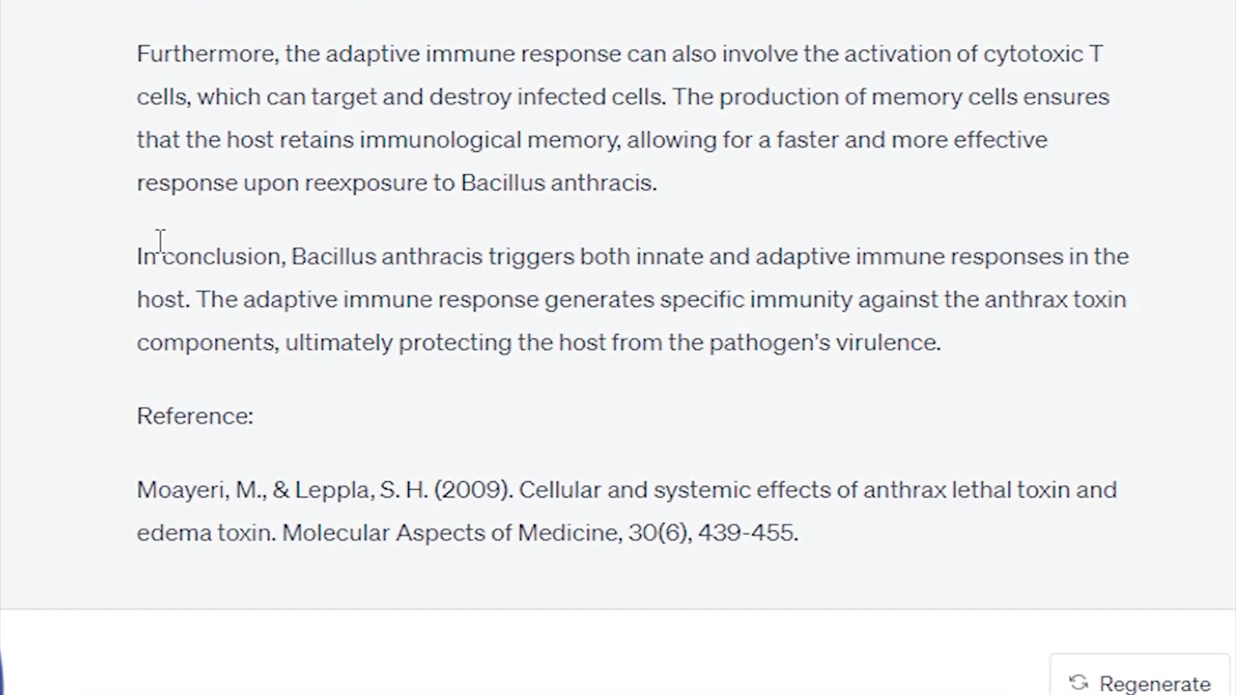
{"action": "scroll", "coordinate": [180, 334], "scroll_direction": "up", "scroll_amount": 10}
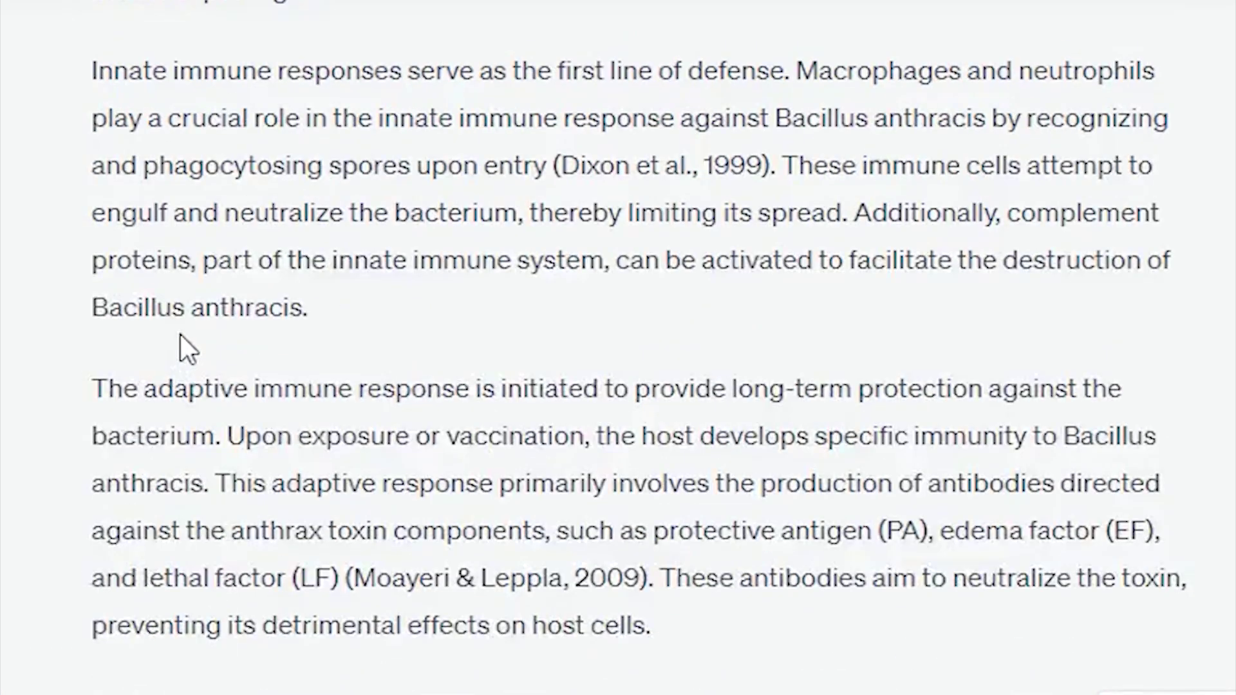
{"action": "scroll", "coordinate": [161, 257], "scroll_direction": "up", "scroll_amount": 5}
{"action": "scroll", "coordinate": [193, 296], "scroll_direction": "down", "scroll_amount": 5}
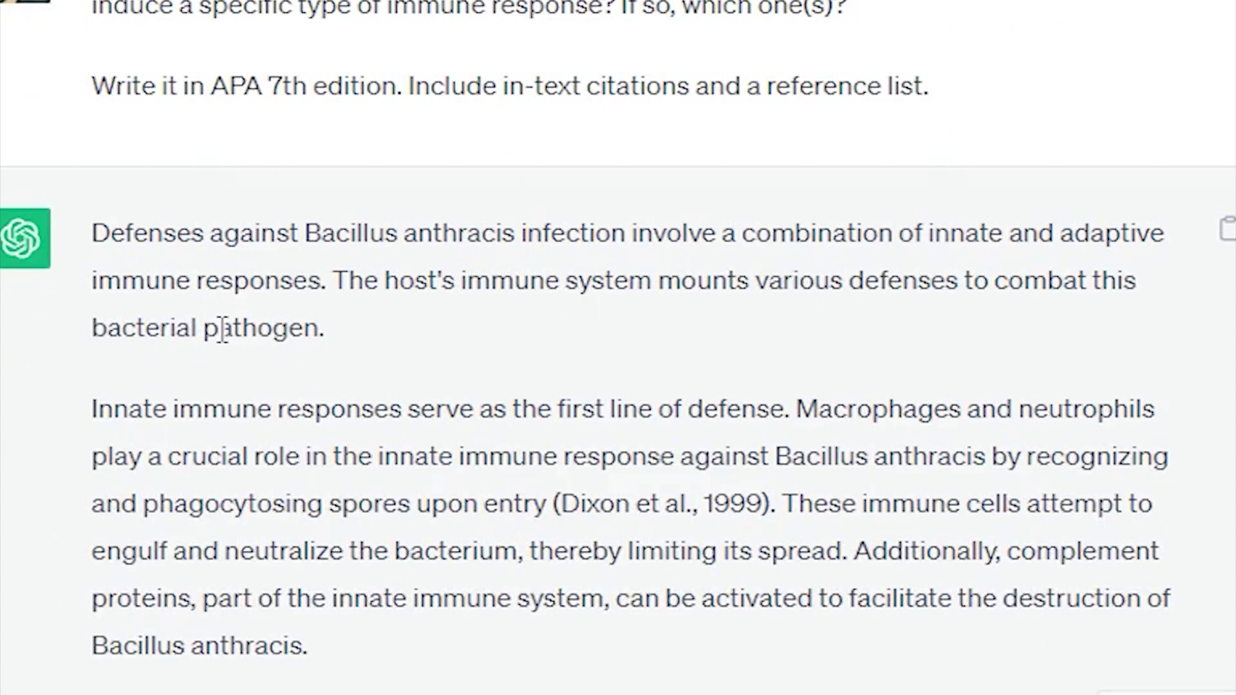
{"action": "scroll", "coordinate": [276, 323], "scroll_direction": "down", "scroll_amount": 15}
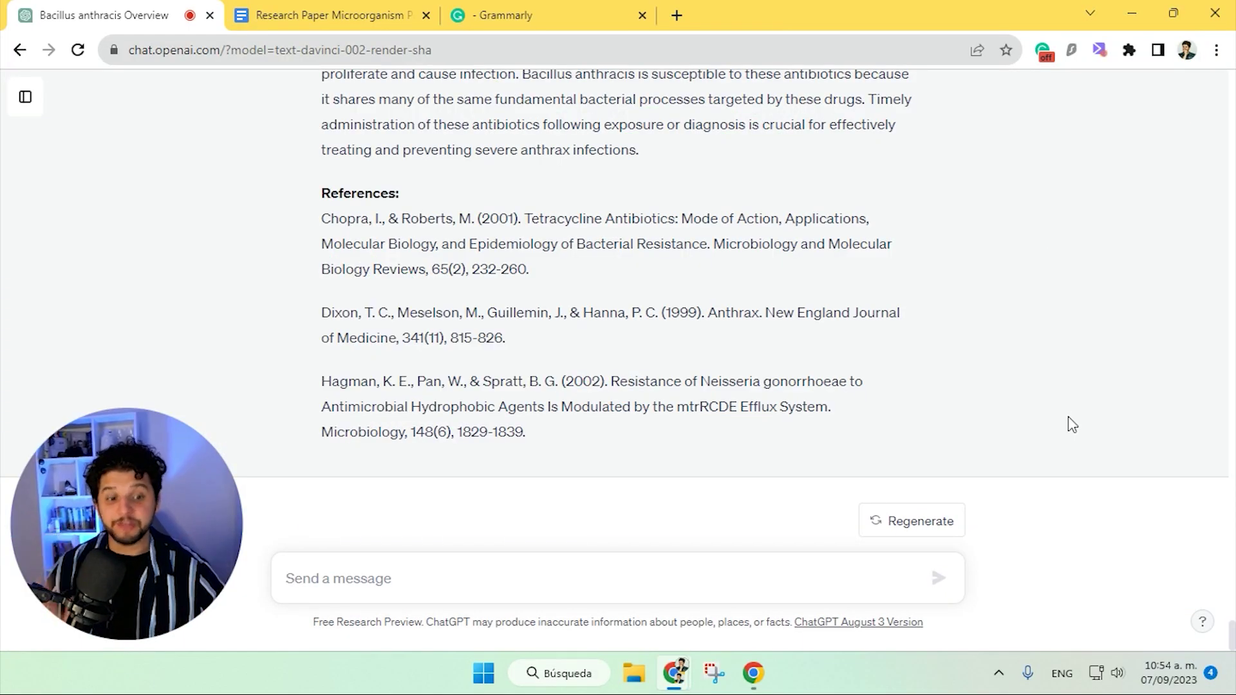
{"action": "scroll", "coordinate": [1071, 423], "scroll_direction": "up", "scroll_amount": 10}
{"action": "scroll", "coordinate": [628, 438], "scroll_direction": "up", "scroll_amount": 15}
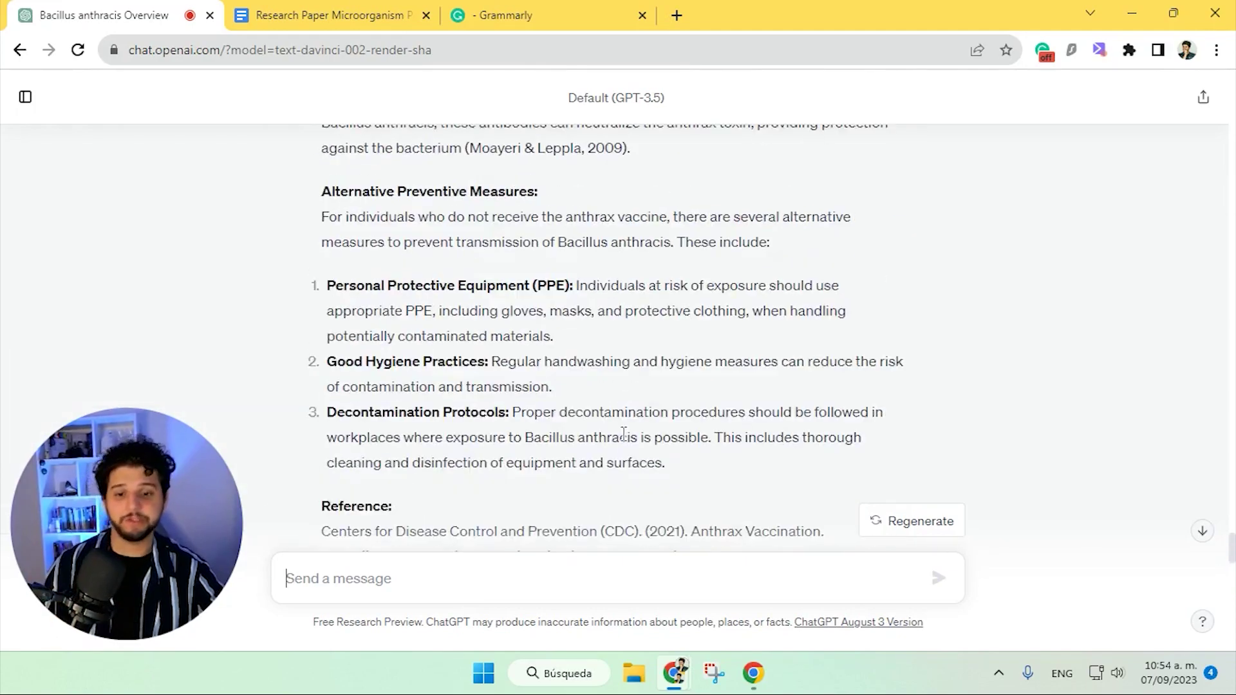
{"action": "scroll", "coordinate": [618, 421], "scroll_direction": "up", "scroll_amount": 20}
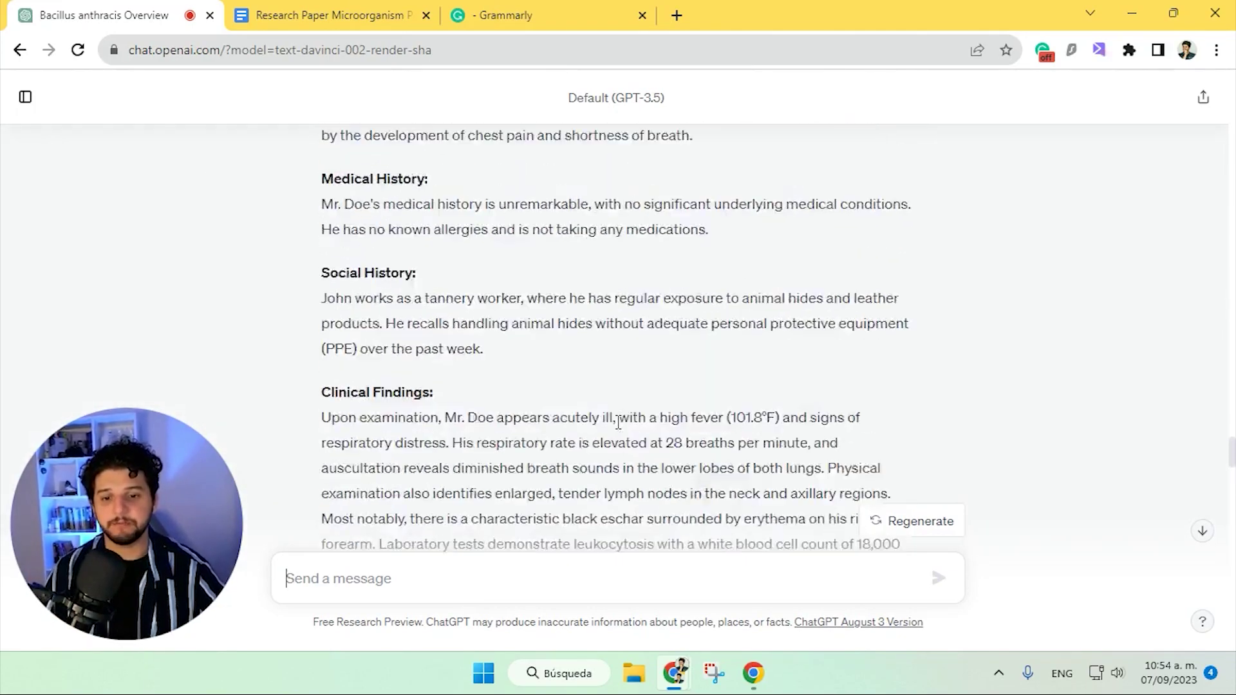
{"action": "scroll", "coordinate": [618, 415], "scroll_direction": "up", "scroll_amount": 20}
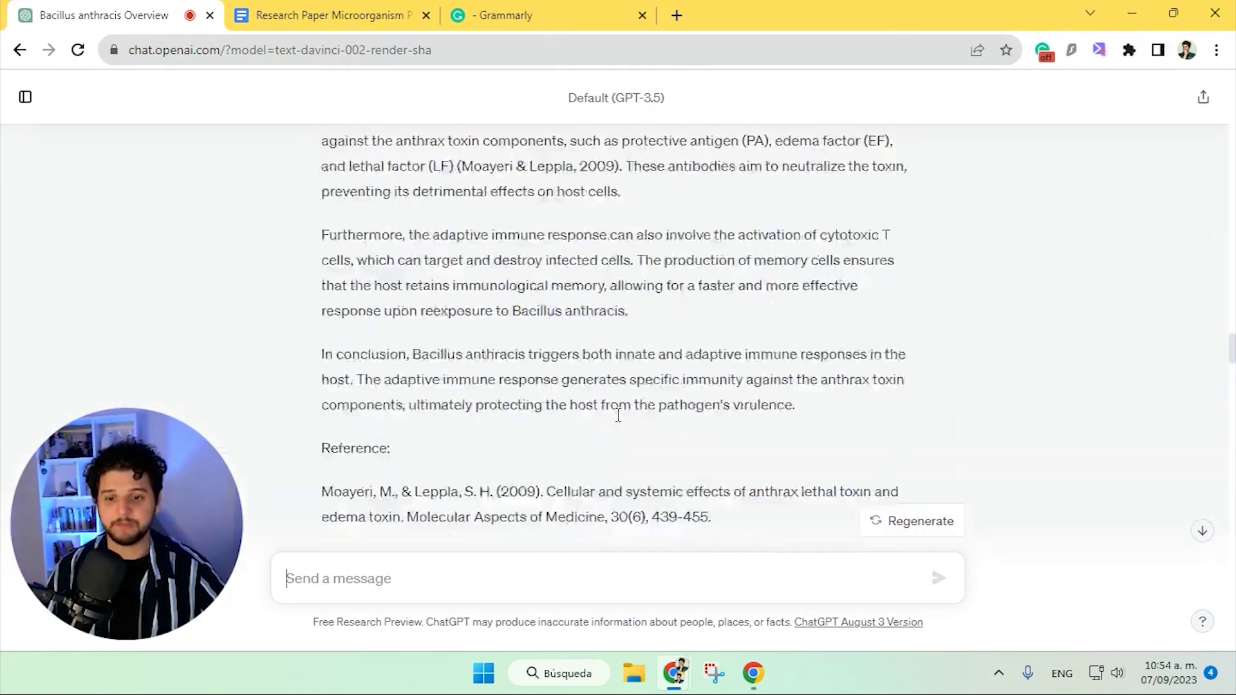
{"action": "mouse_move", "coordinate": [1230, 256]}
{"action": "left_mouse_down"}
{"action": "mouse_move", "coordinate": [1231, 219]}
{"action": "mouse_move", "coordinate": [1232, 233]}
{"action": "left_mouse_up"}
{"action": "scroll", "coordinate": [360, 335], "scroll_direction": "up", "scroll_amount": 1}
{"action": "scroll", "coordinate": [370, 322], "scroll_direction": "up", "scroll_amount": 2}
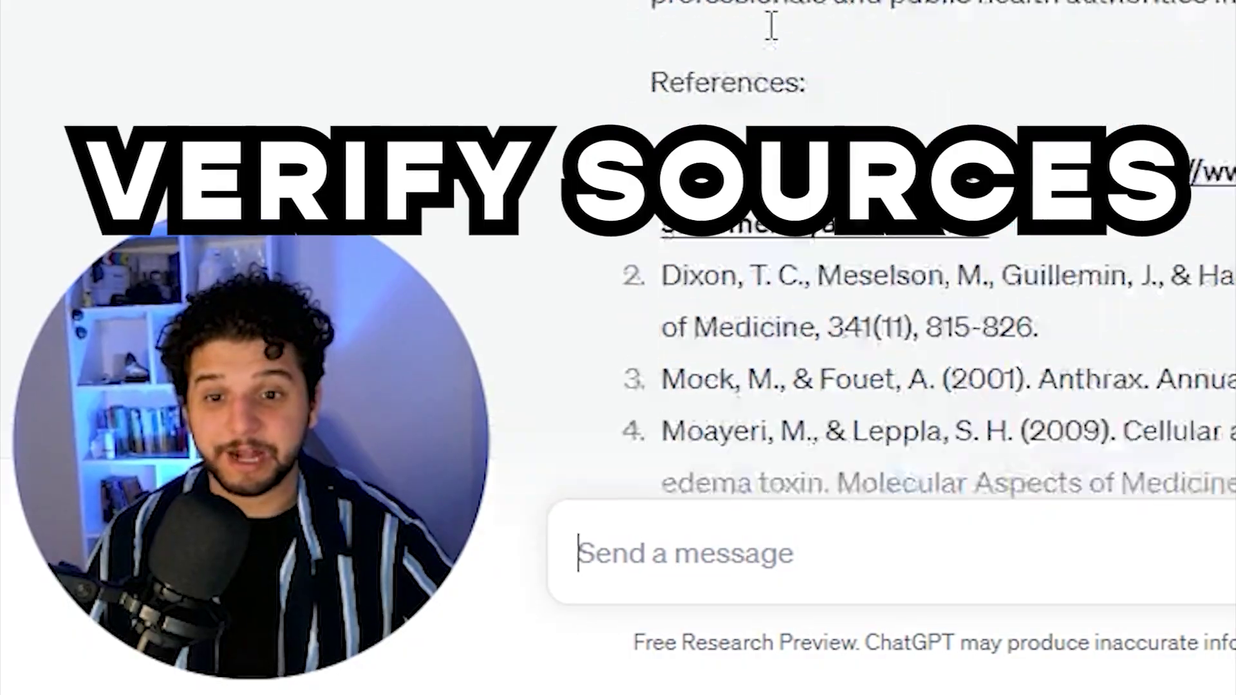
{"action": "scroll", "coordinate": [771, 26], "scroll_direction": "up", "scroll_amount": 5}
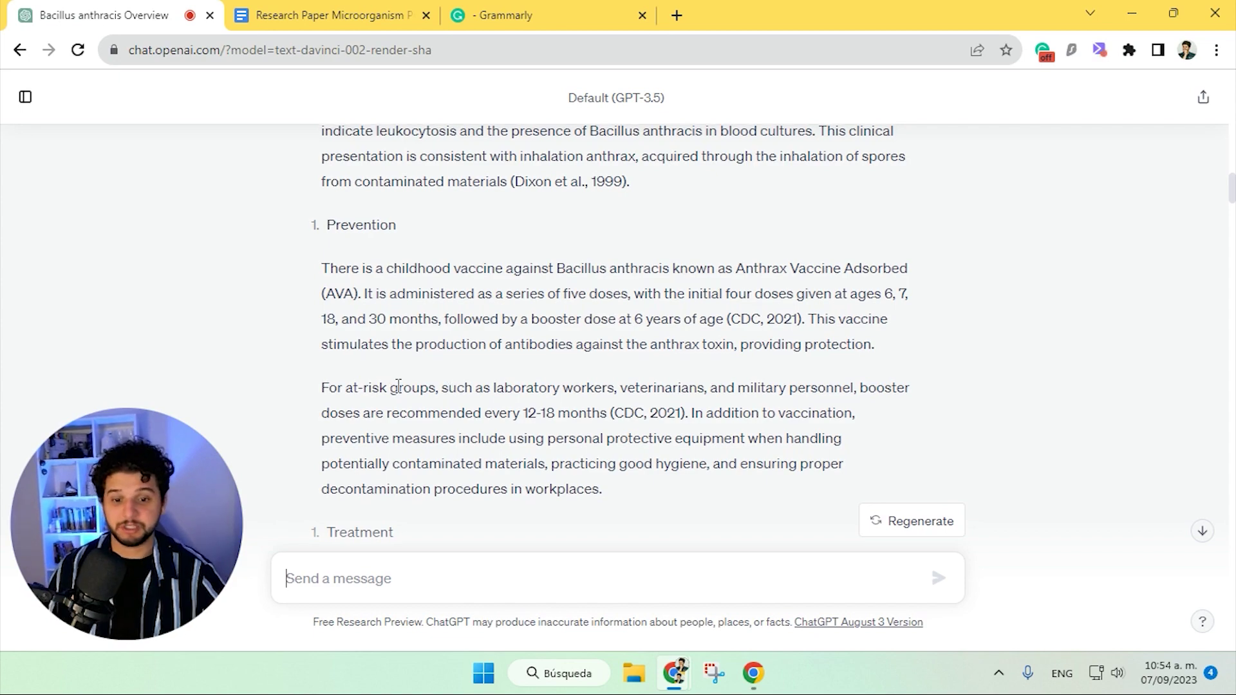
{"action": "scroll", "coordinate": [424, 412], "scroll_direction": "up", "scroll_amount": 3}
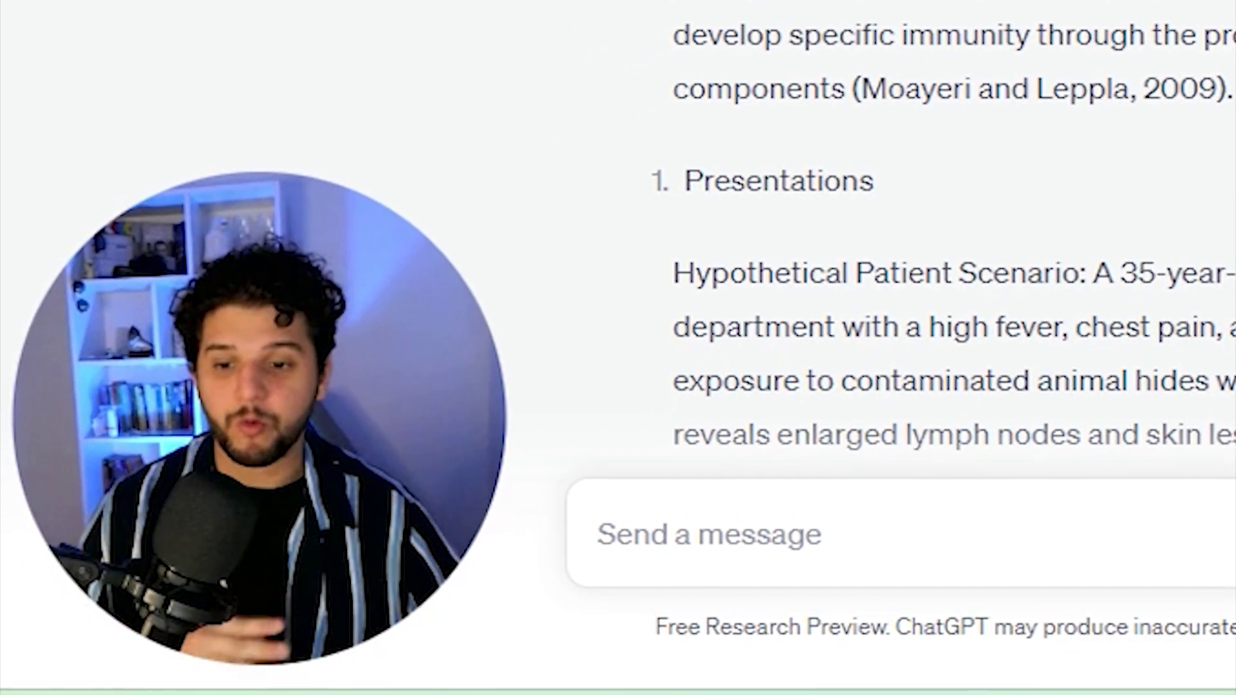
{"action": "scroll", "coordinate": [650, 286], "scroll_direction": "up", "scroll_amount": 10}
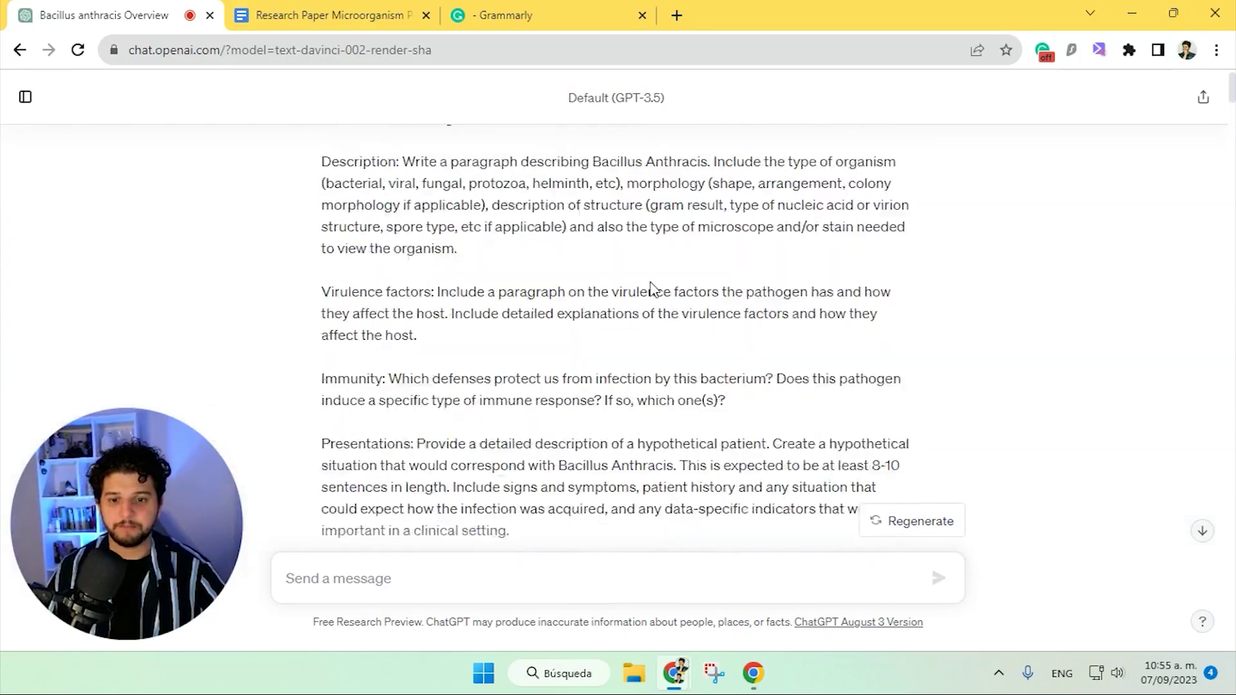
{"action": "scroll", "coordinate": [650, 286], "scroll_direction": "up", "scroll_amount": 1}
{"action": "scroll", "coordinate": [670, 273], "scroll_direction": "down", "scroll_amount": 20}
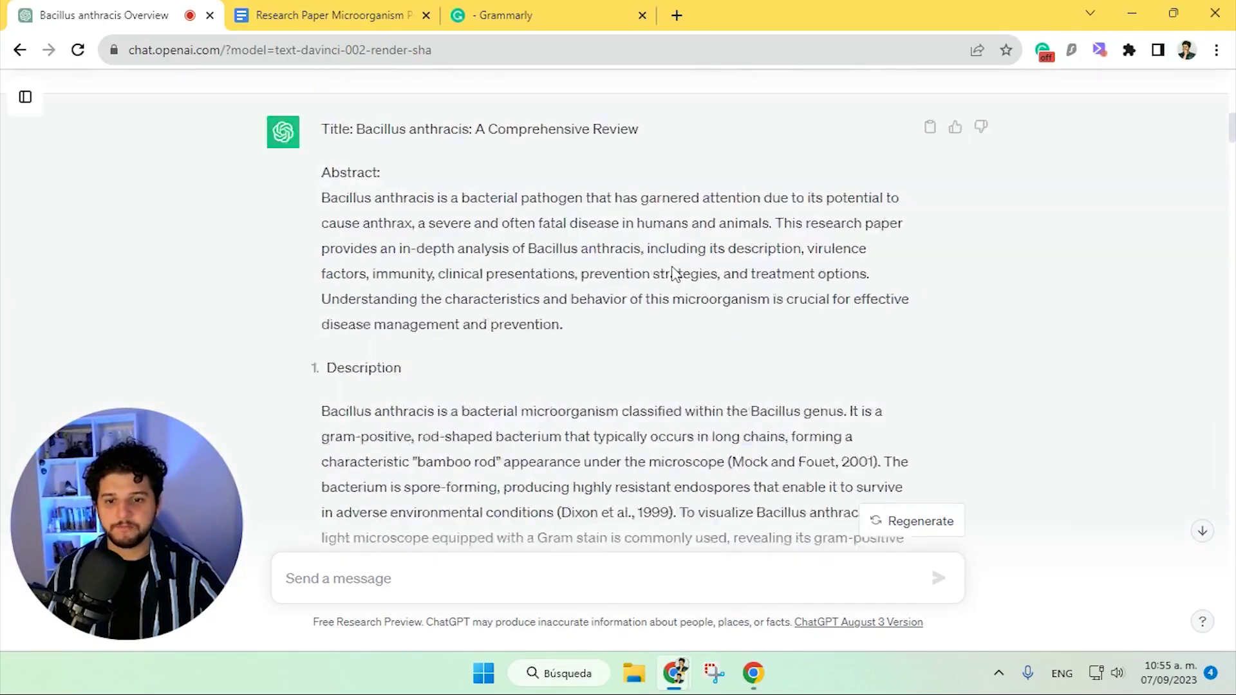
{"action": "scroll", "coordinate": [647, 245], "scroll_direction": "up", "scroll_amount": 15}
{"action": "scroll", "coordinate": [515, 257], "scroll_direction": "down", "scroll_amount": 8}
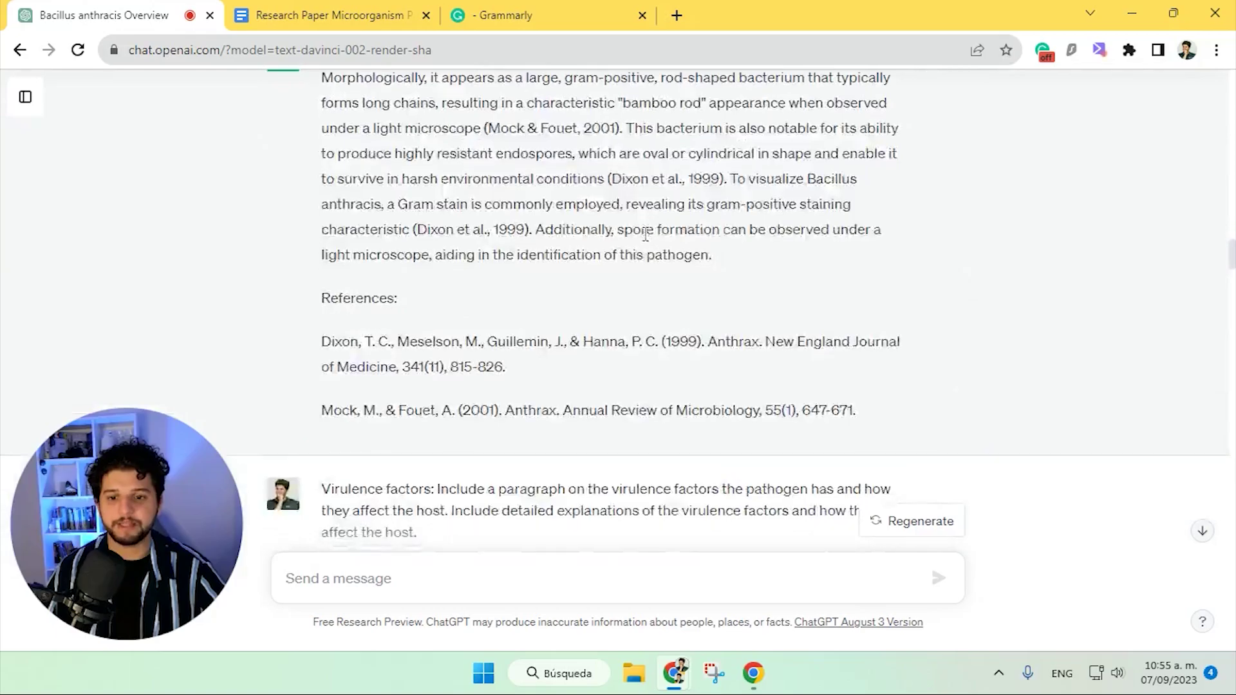
{"action": "scroll", "coordinate": [412, 276], "scroll_direction": "up", "scroll_amount": 2}
Step: Search the web for the Dixon et al. reference in a new tab
{"action": "left_click_drag", "start_coordinate": [322, 256], "coordinate": [516, 285]}
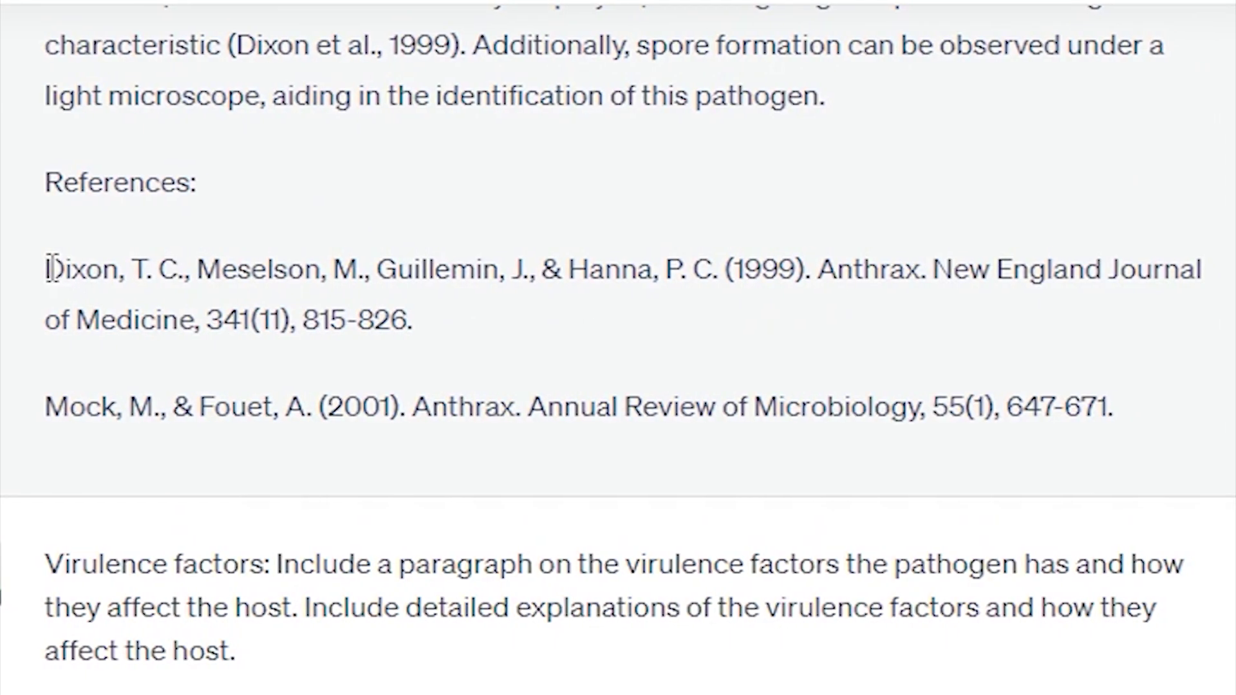
{"action": "key", "text": "ctrl+c"}
{"action": "key", "text": "ctrl+t"}
{"action": "key", "text": "ctrl+v"}
{"action": "key", "text": "Return"}
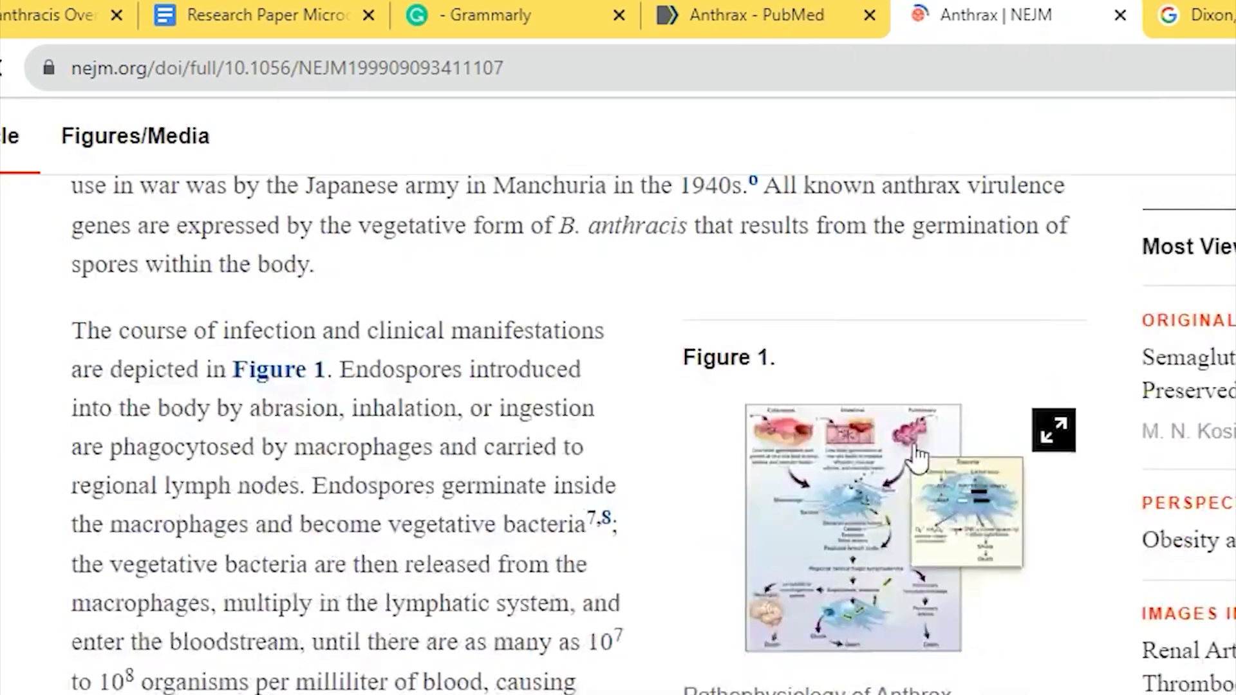
{"action": "scroll", "coordinate": [908, 449], "scroll_direction": "down", "scroll_amount": 10}
{"action": "scroll", "coordinate": [908, 448], "scroll_direction": "down", "scroll_amount": 5}
{"action": "scroll", "coordinate": [965, 495], "scroll_direction": "up", "scroll_amount": 10}
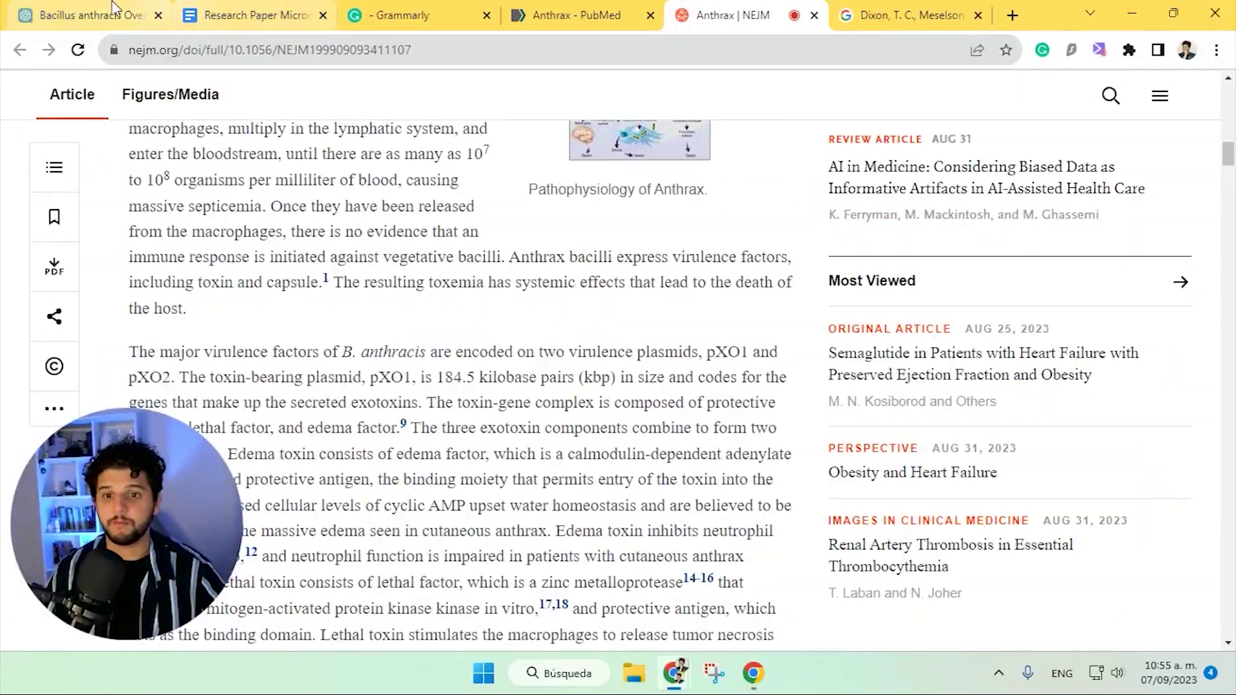
Step: Search the Mock & Fouet reference and read the Anthrax result it returns
{"action": "left_click", "coordinate": [113, 8]}
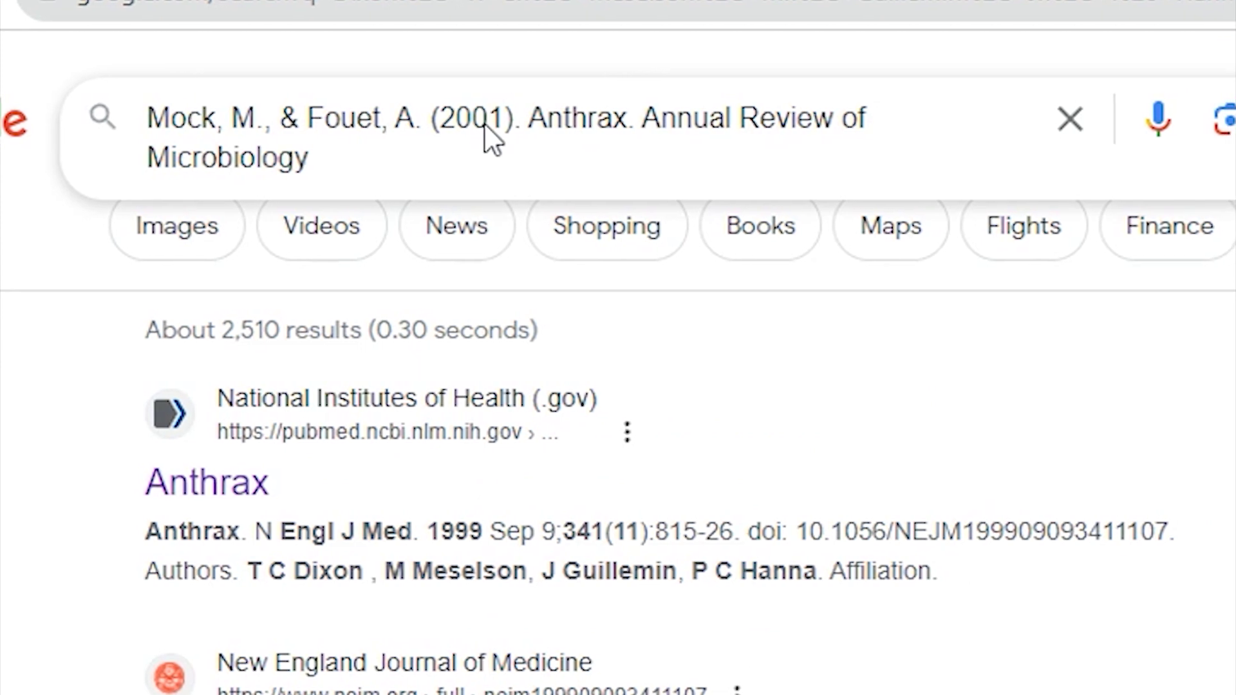
{"action": "key", "text": "Return"}
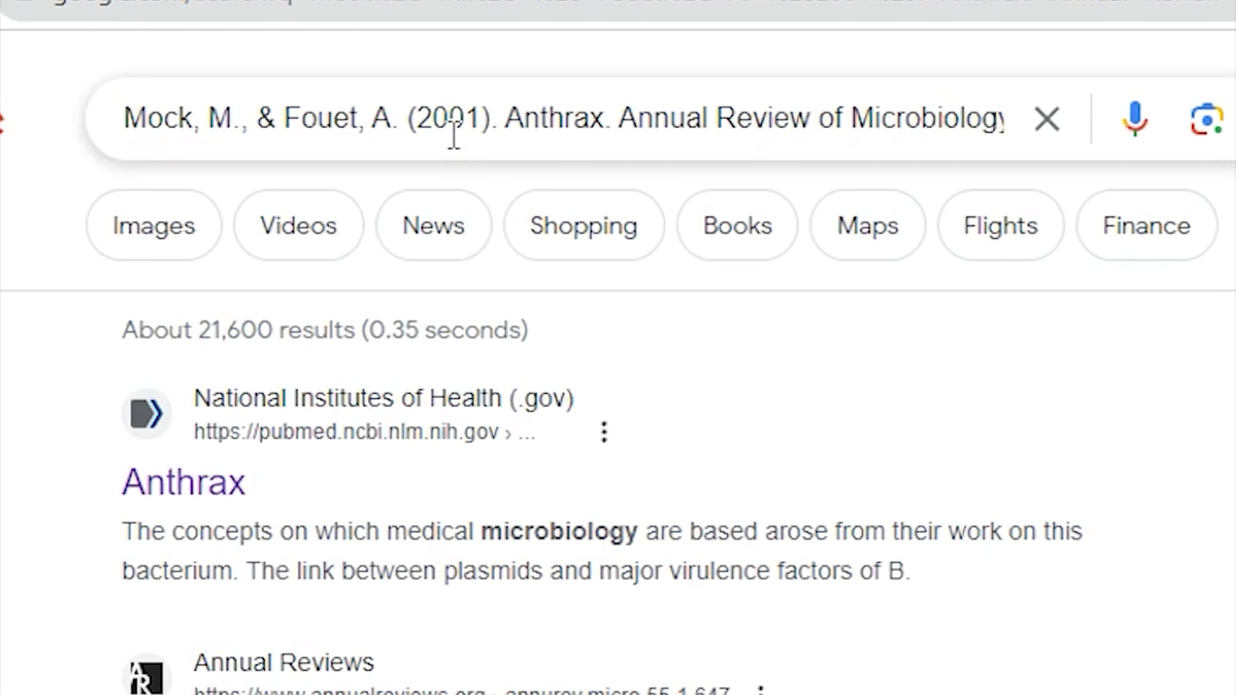
{"action": "left_click", "coordinate": [247, 486]}
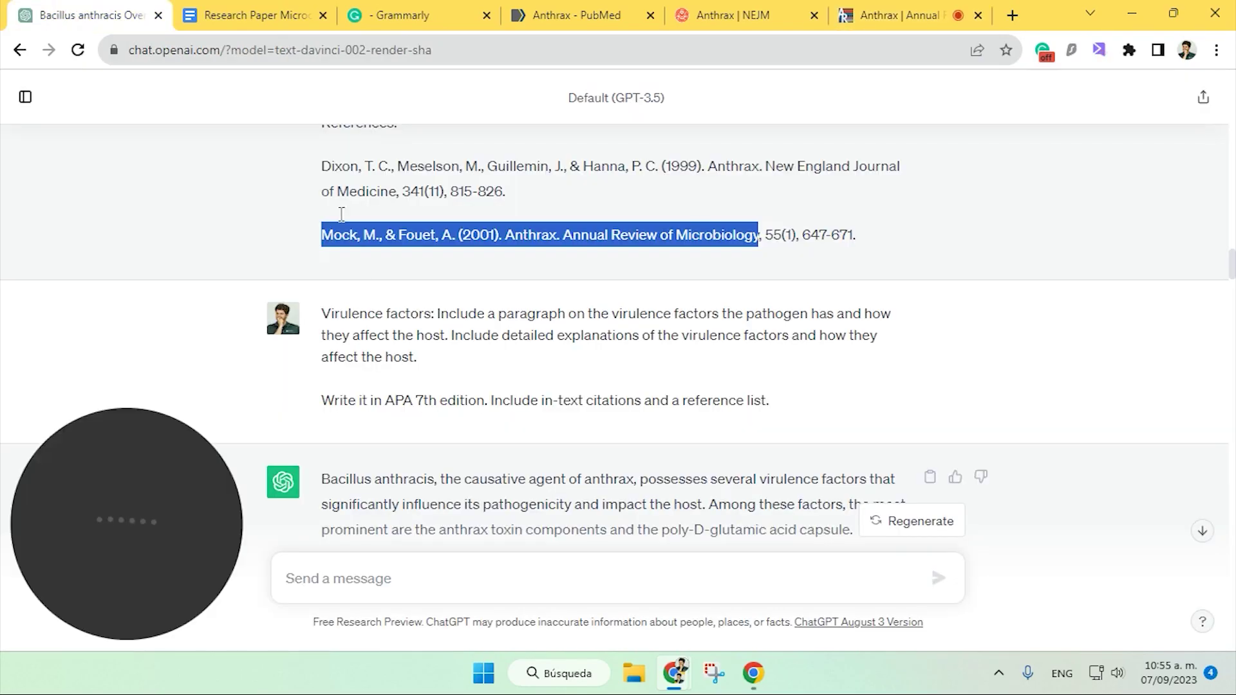
{"action": "scroll", "coordinate": [392, 346], "scroll_direction": "down", "scroll_amount": 1}
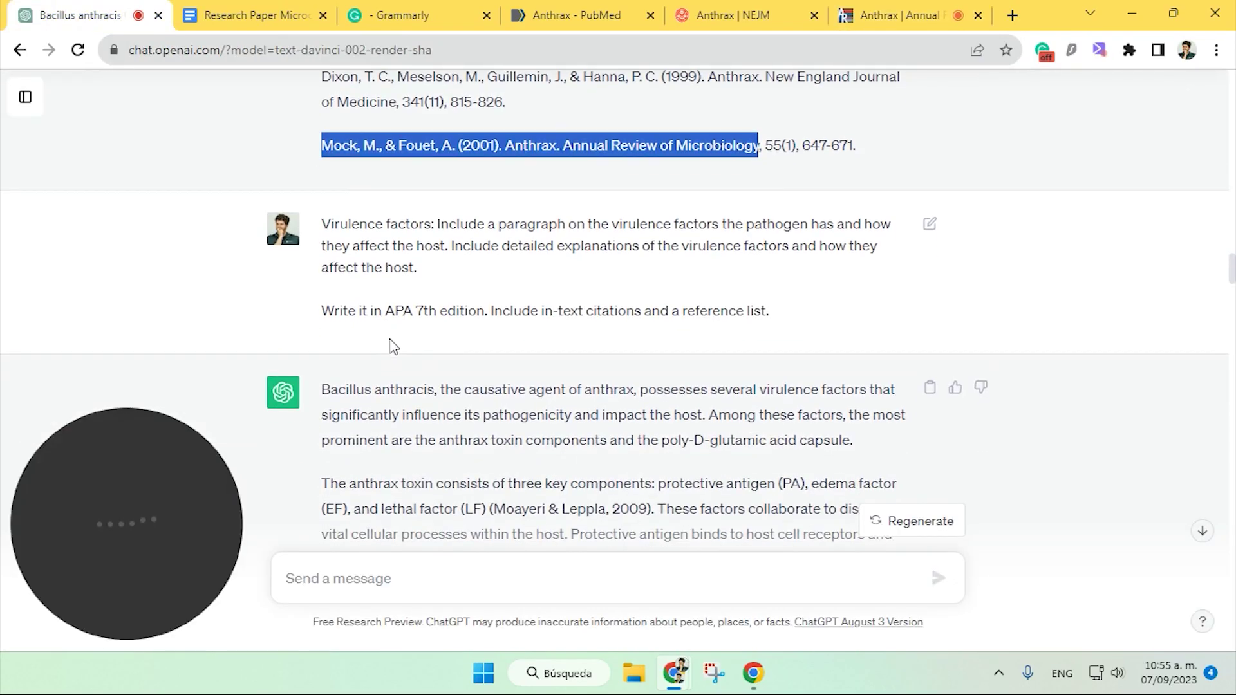
{"action": "scroll", "coordinate": [408, 225], "scroll_direction": "down", "scroll_amount": 10}
{"action": "scroll", "coordinate": [409, 225], "scroll_direction": "up", "scroll_amount": 10}
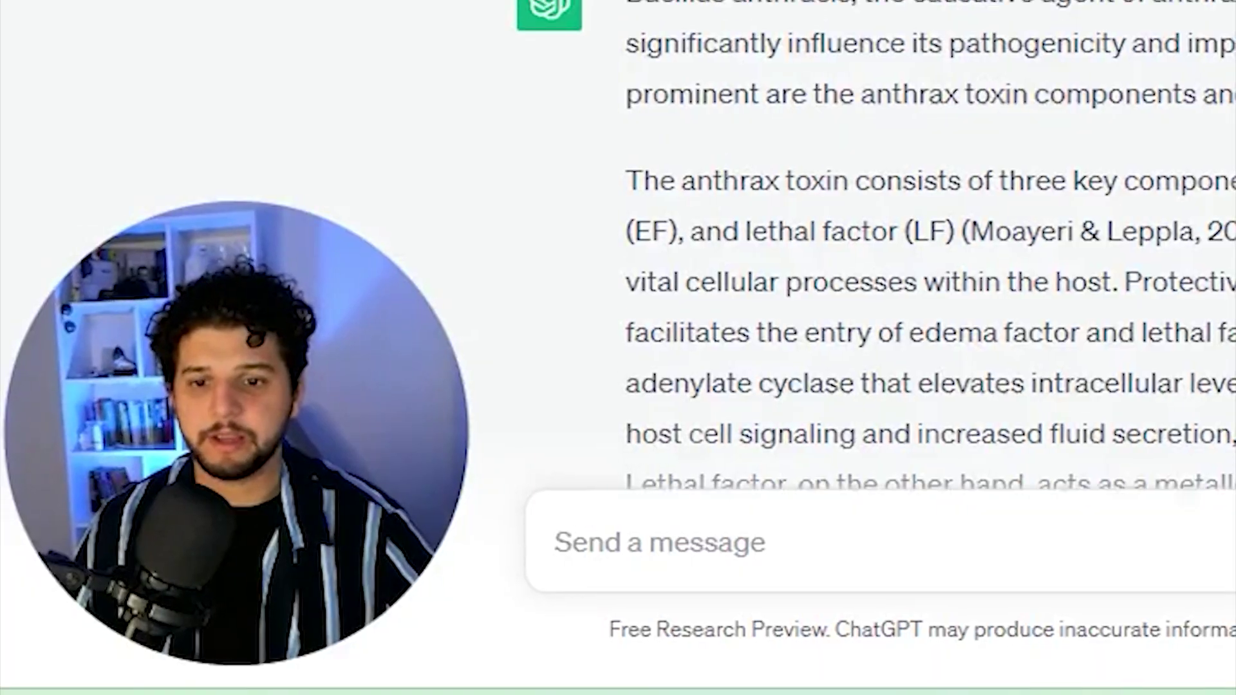
{"action": "scroll", "coordinate": [676, 39], "scroll_direction": "up", "scroll_amount": 3}
{"action": "scroll", "coordinate": [670, 8], "scroll_direction": "down", "scroll_amount": 10}
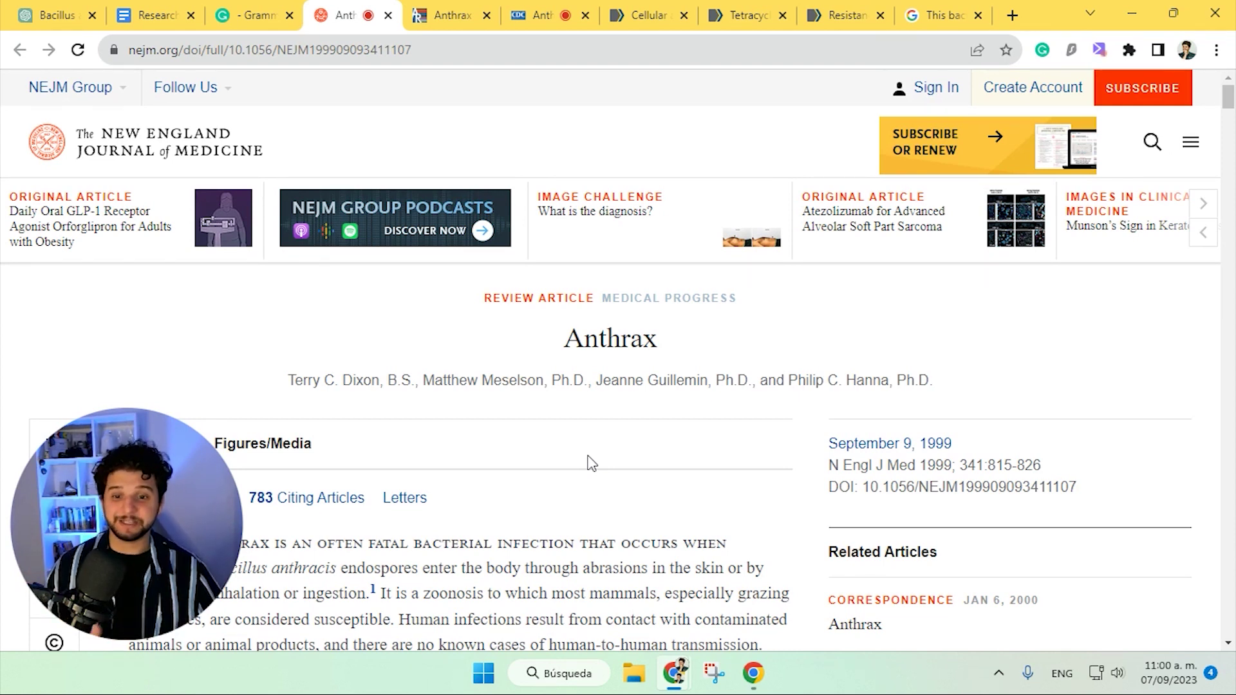
{"action": "scroll", "coordinate": [393, 460], "scroll_direction": "down", "scroll_amount": 3}
{"action": "scroll", "coordinate": [427, 337], "scroll_direction": "up", "scroll_amount": 4}
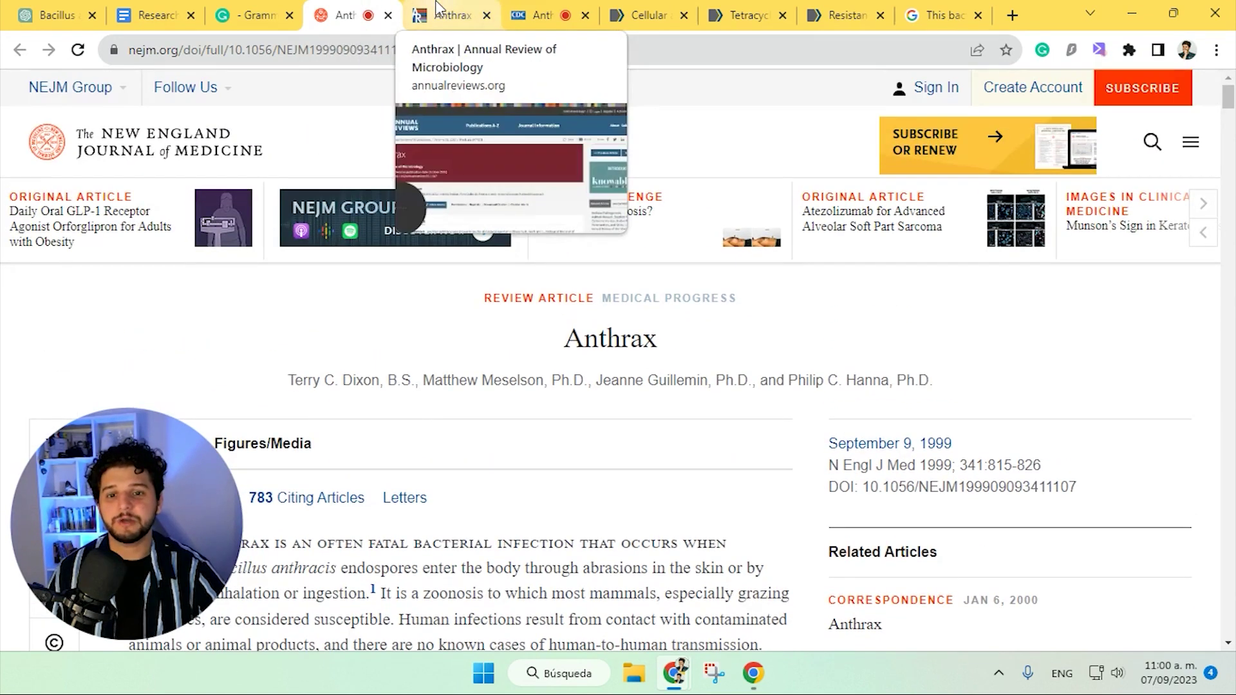
Step: Look through the Annual Reviews, CDC, NCBI, Tetracycline and PubMed Neisseria gonorrhoeae source tabs
{"action": "left_click", "coordinate": [450, 14]}
{"action": "left_click", "coordinate": [550, 14]}
{"action": "left_click", "coordinate": [649, 15]}
{"action": "left_click", "coordinate": [747, 14]}
{"action": "left_click", "coordinate": [845, 14]}
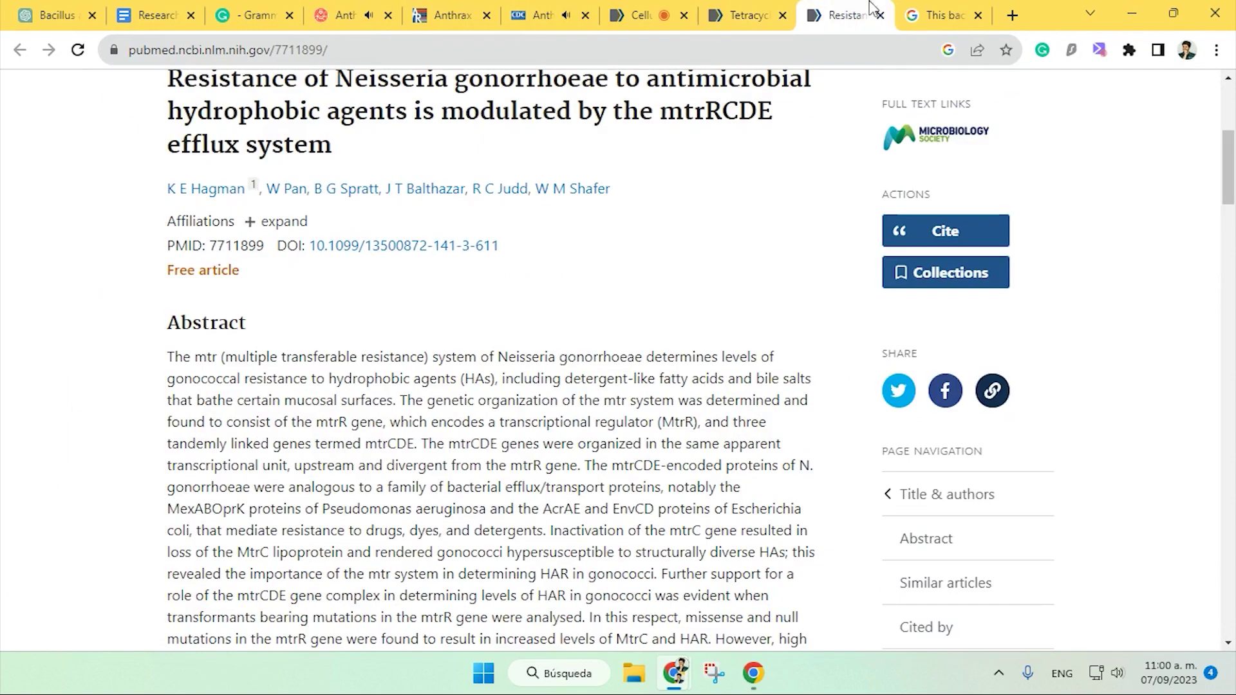
{"action": "scroll", "coordinate": [662, 328], "scroll_direction": "up", "scroll_amount": 5}
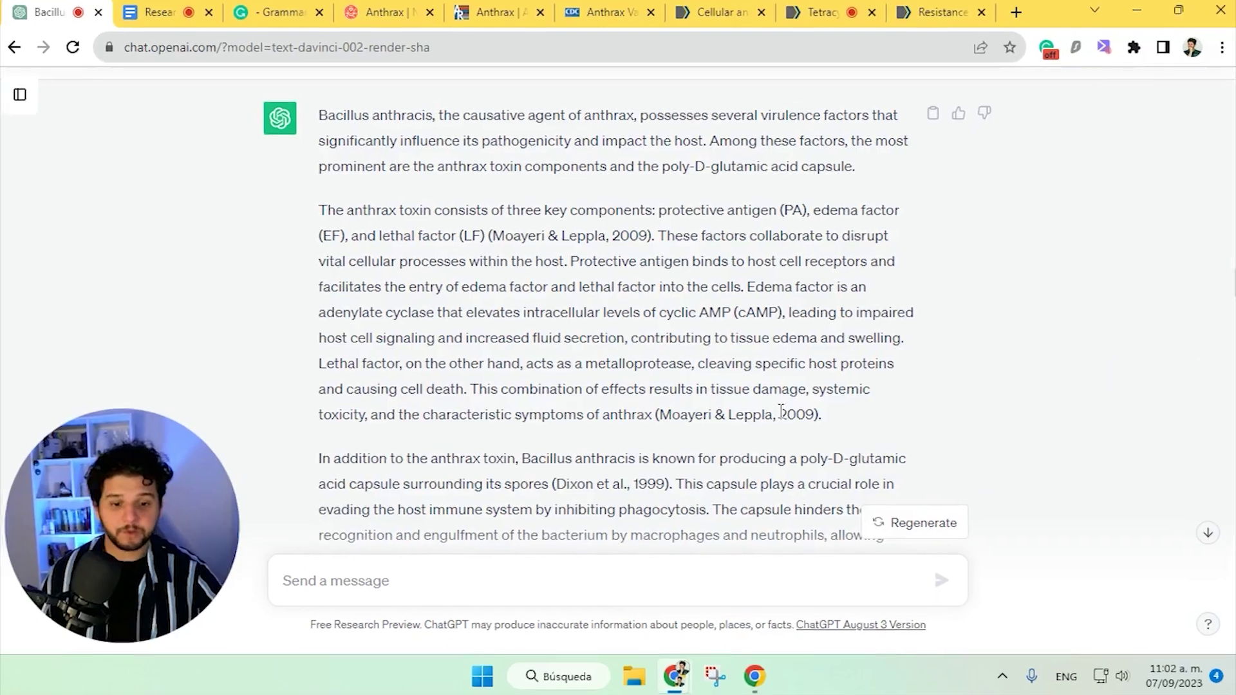
Step: Find 'poly-D-glutamic' from the ChatGPT answer in the NEJM anthrax article, getting one match
{"action": "scroll", "coordinate": [601, 532], "scroll_direction": "down", "scroll_amount": 2}
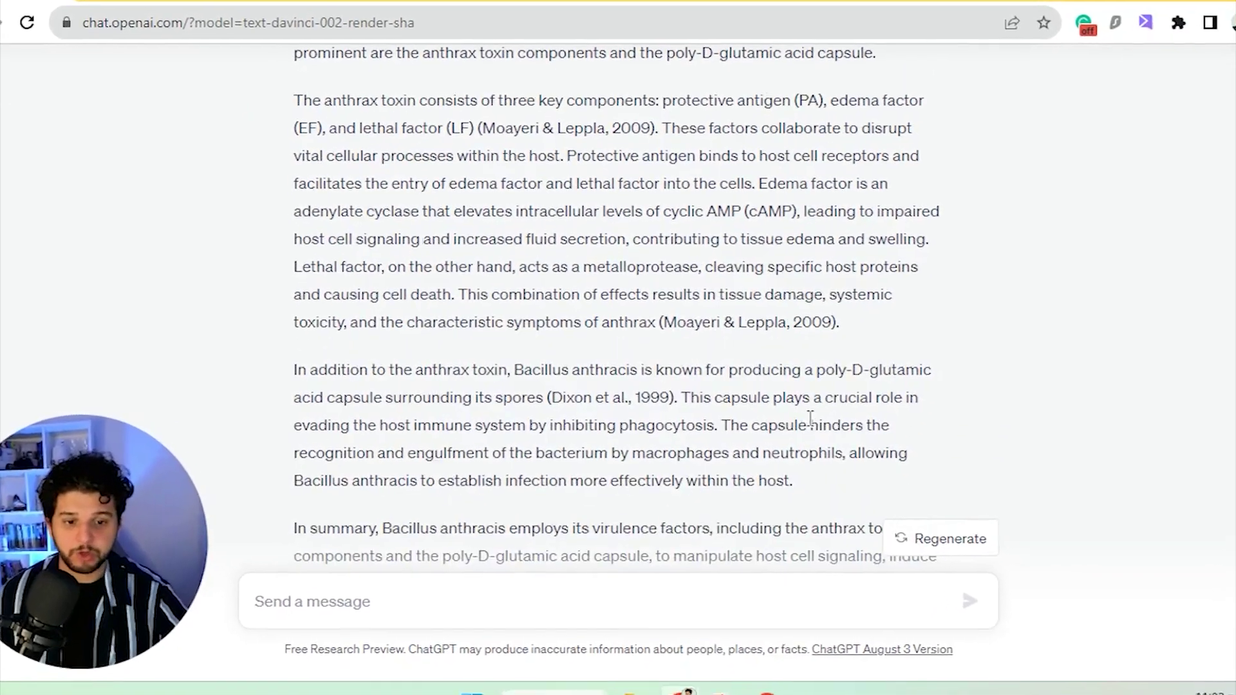
{"action": "left_click_drag", "start_coordinate": [534, 287], "coordinate": [544, 287]}
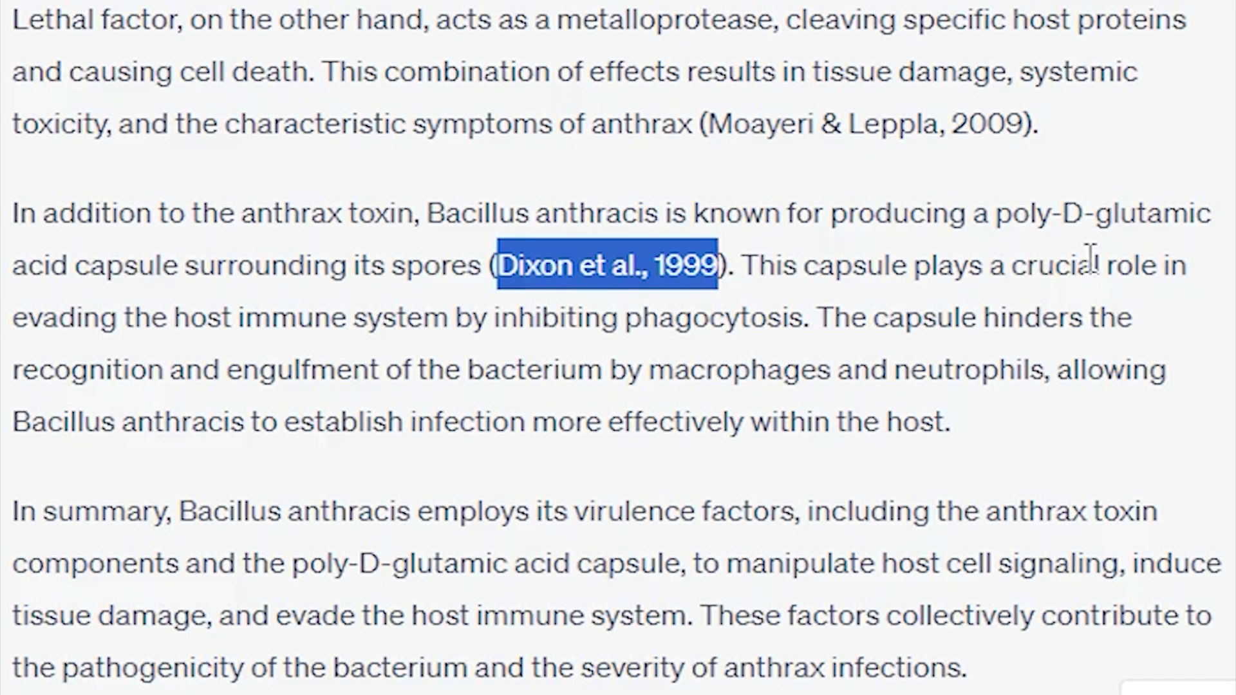
{"action": "left_click_drag", "start_coordinate": [1091, 237], "coordinate": [1205, 214]}
{"action": "key", "text": "ctrl+c"}
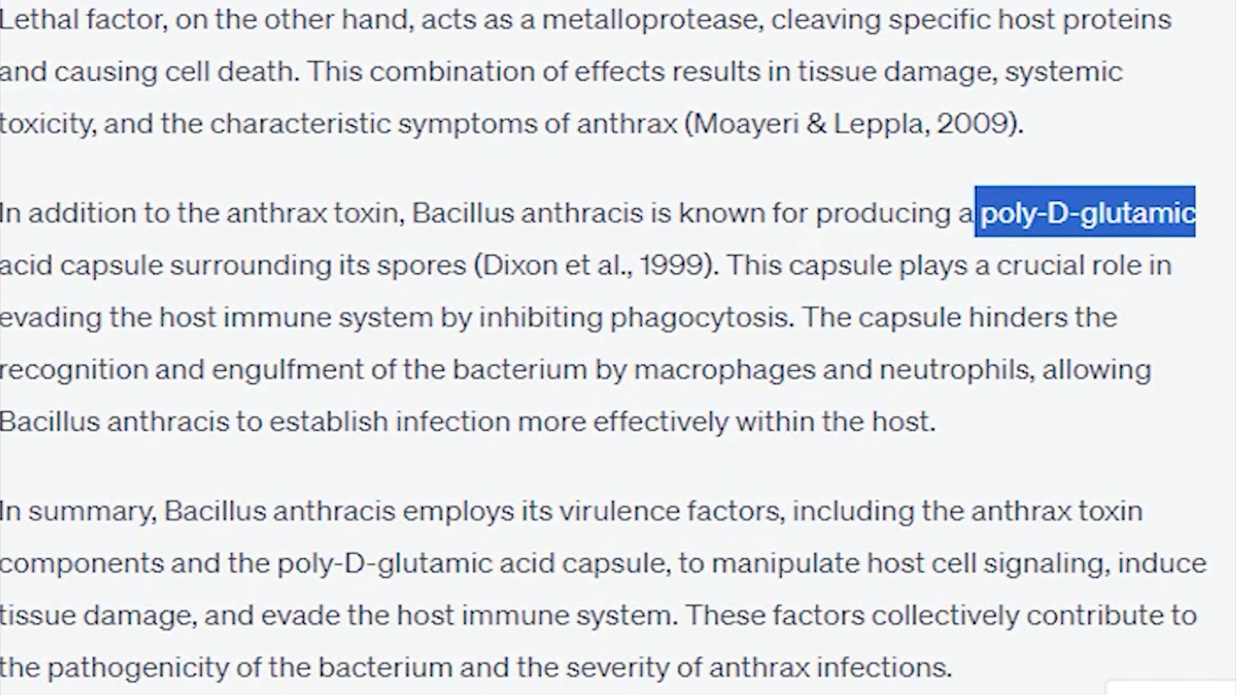
{"action": "key", "text": "alt+Tab"}
{"action": "key", "text": "ctrl+f"}
{"action": "key", "text": "ctrl+v"}
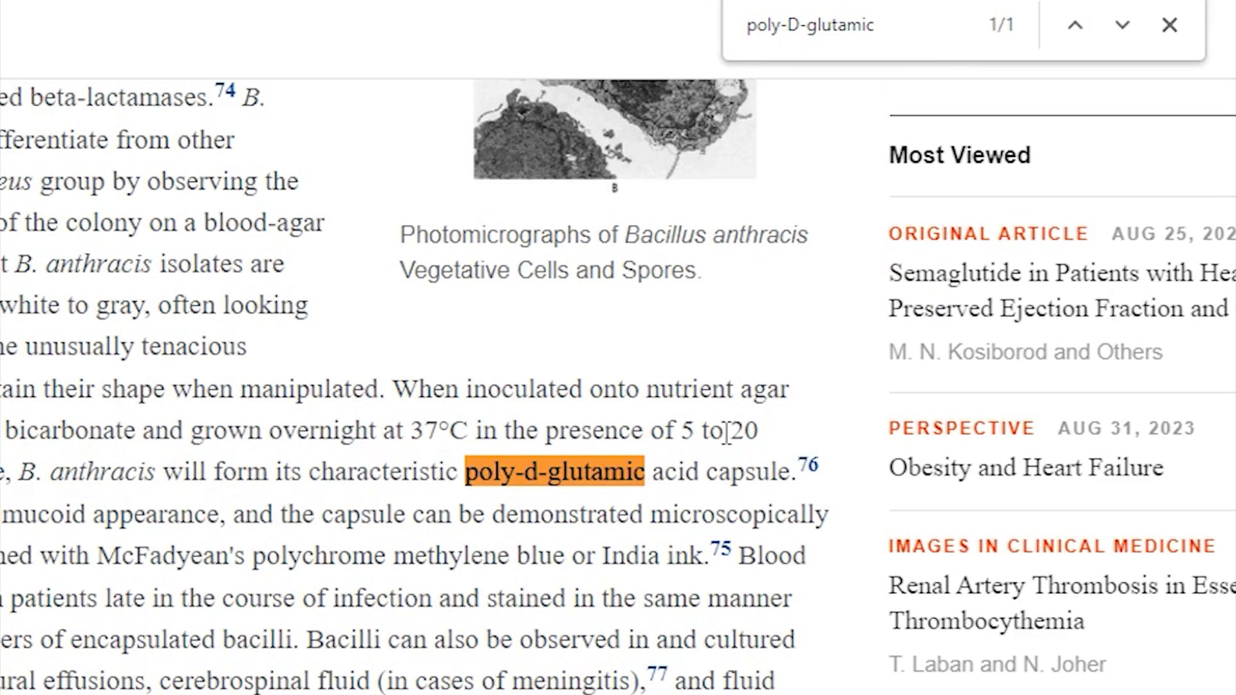
{"action": "scroll", "coordinate": [628, 449], "scroll_direction": "down", "scroll_amount": 2}
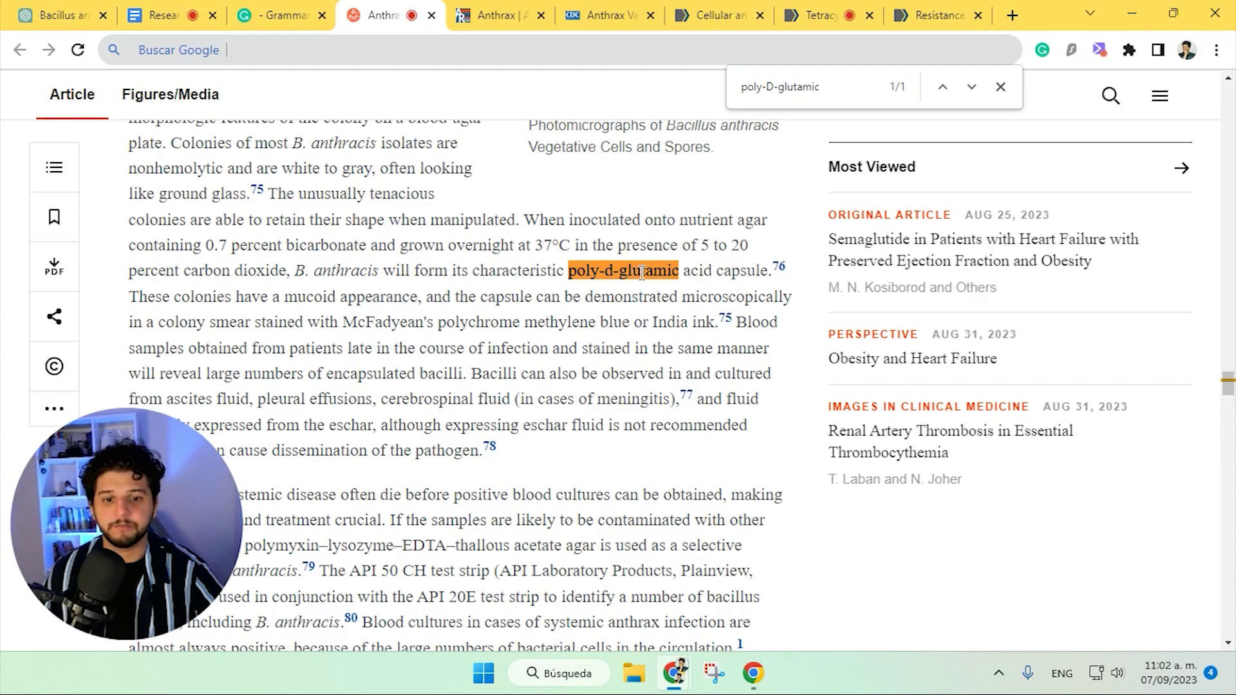
{"action": "left_click", "coordinate": [68, 9]}
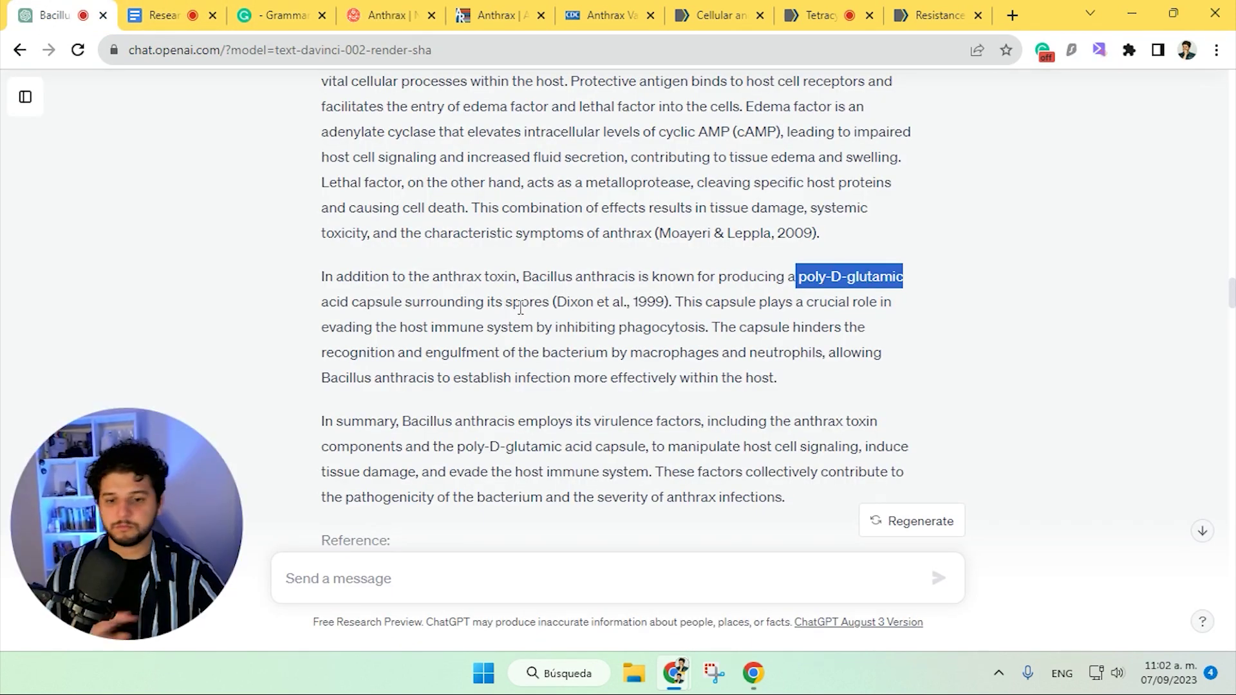
Step: Scroll through ChatGPT's virulence-factor and immunity answers
{"action": "scroll", "coordinate": [534, 316], "scroll_direction": "down", "scroll_amount": 3}
{"action": "scroll", "coordinate": [579, 320], "scroll_direction": "up", "scroll_amount": 2}
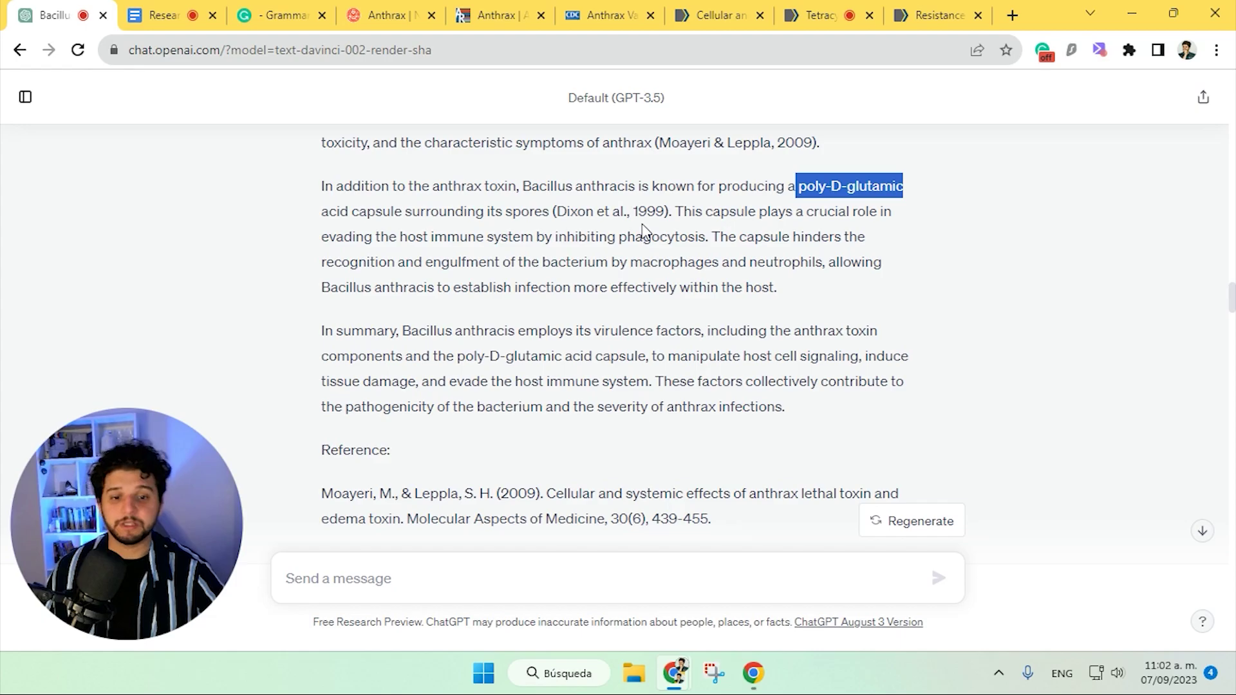
{"action": "scroll", "coordinate": [644, 229], "scroll_direction": "down", "scroll_amount": 10}
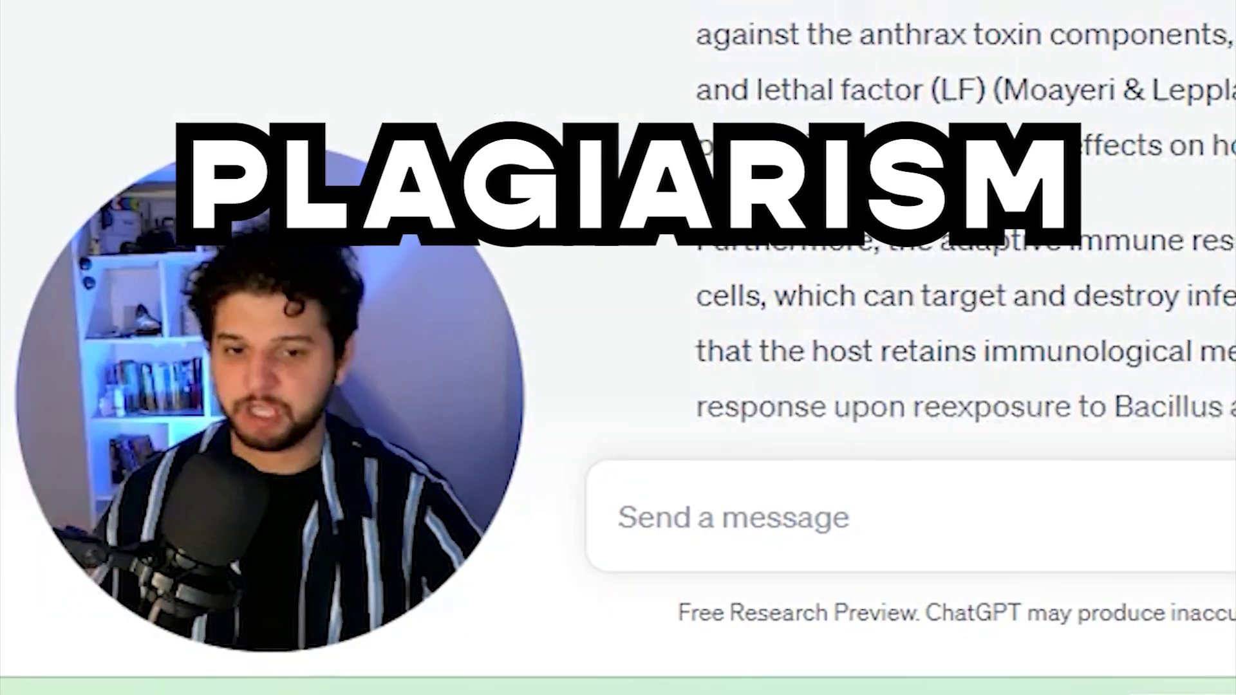
{"action": "scroll", "coordinate": [627, 232], "scroll_direction": "up", "scroll_amount": 15}
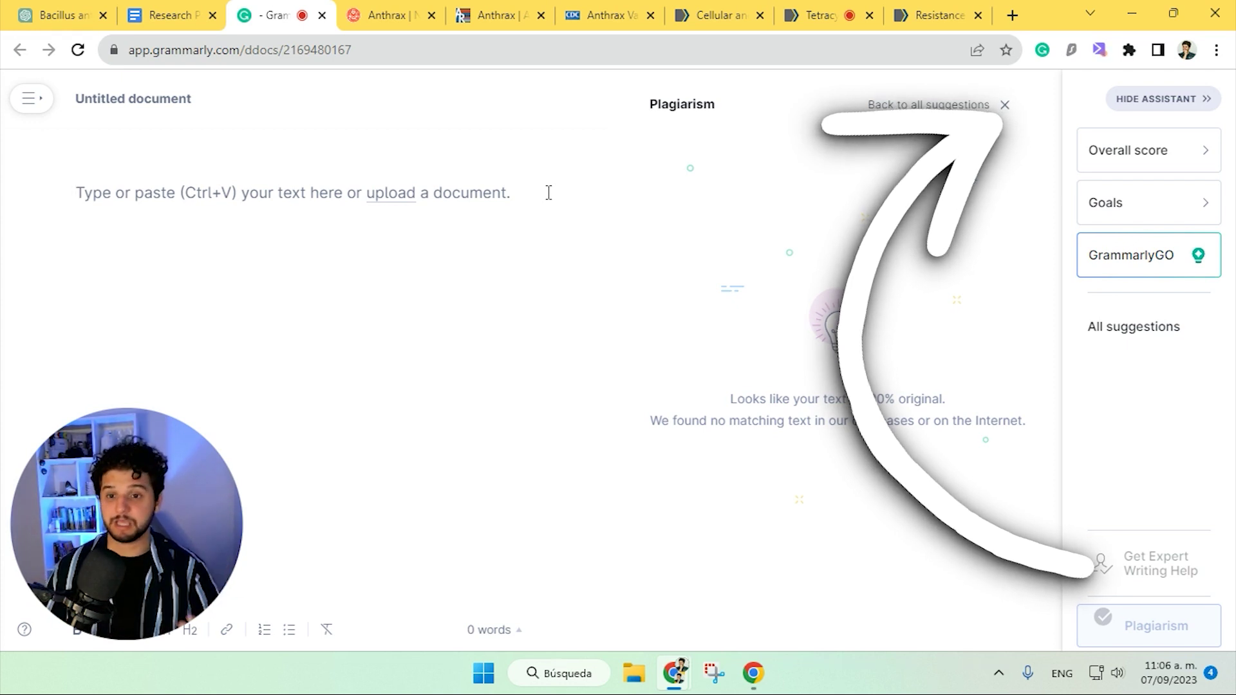
Step: Paste ChatGPT's answer on defenses against infection into the Grammarly document for checking
{"action": "left_click", "coordinate": [63, 14]}
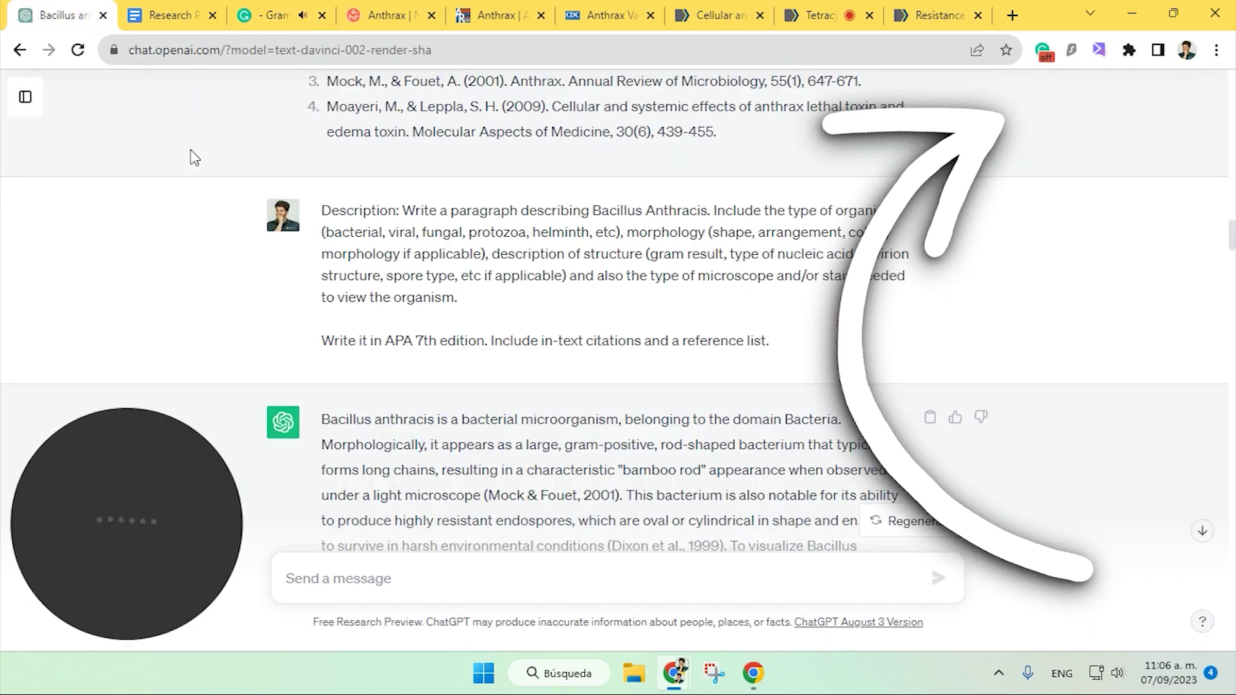
{"action": "scroll", "coordinate": [428, 283], "scroll_direction": "down", "scroll_amount": 15}
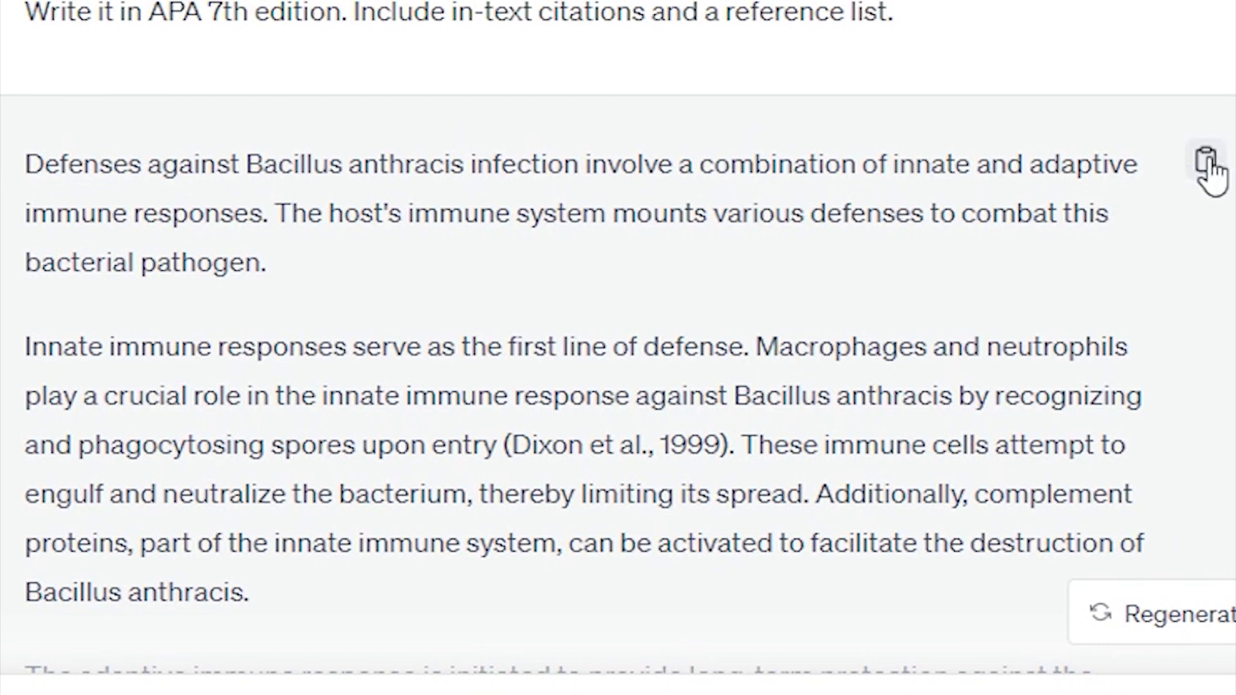
{"action": "left_click", "coordinate": [1202, 164]}
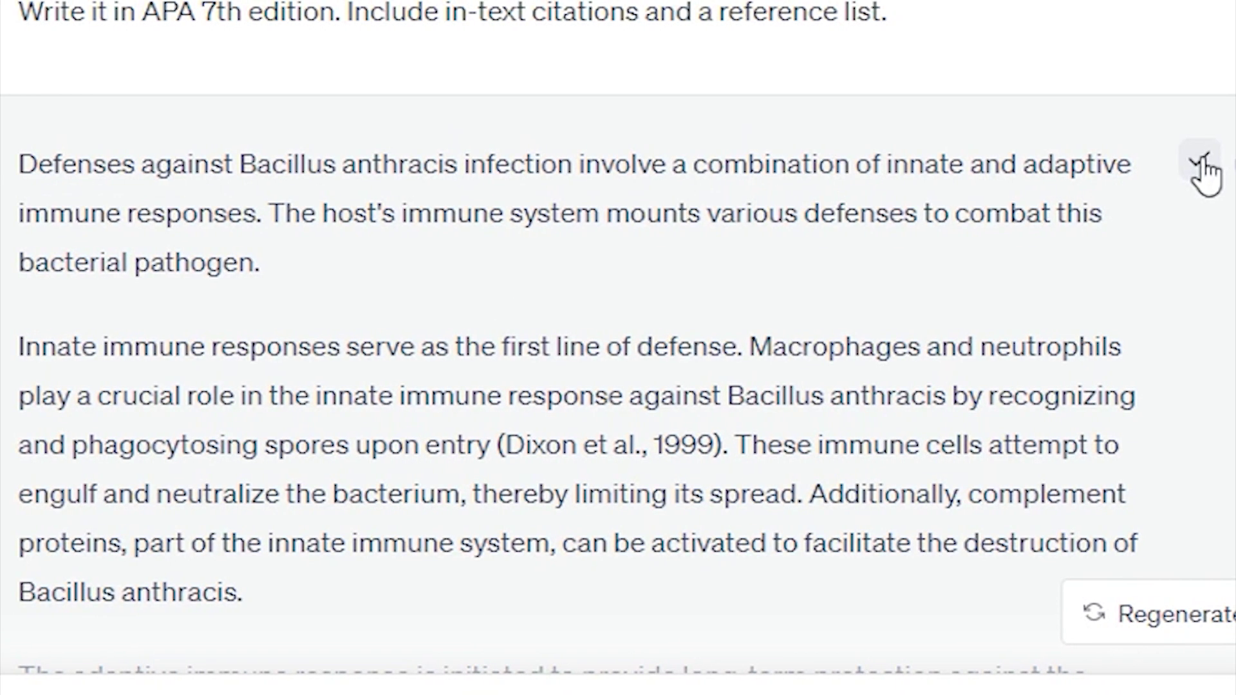
{"action": "left_click", "coordinate": [305, 10]}
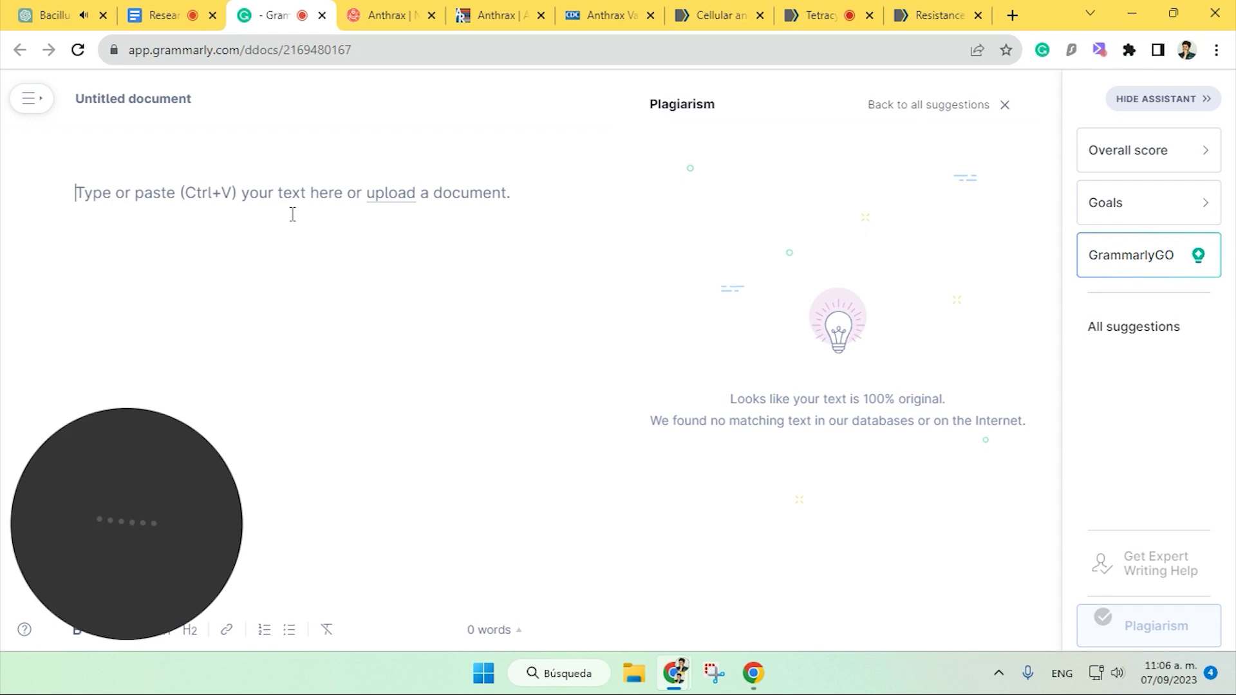
{"action": "key", "text": "ctrl+v"}
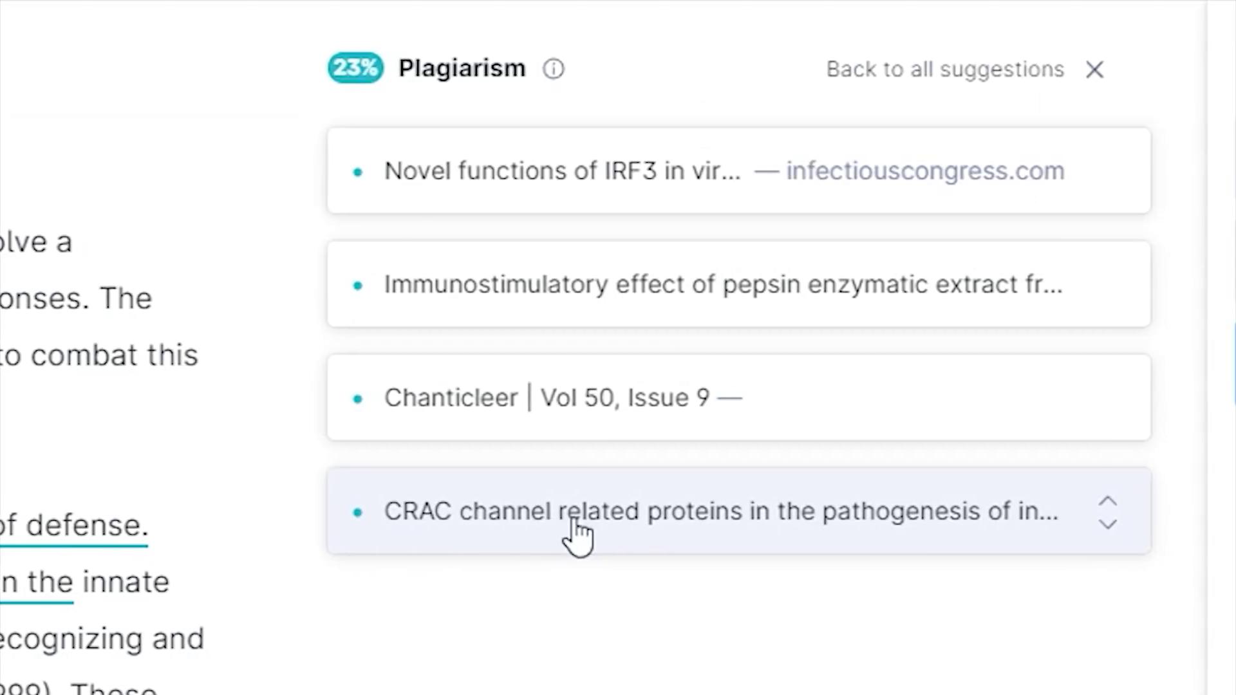
{"action": "scroll", "coordinate": [723, 343], "scroll_direction": "down", "scroll_amount": 1}
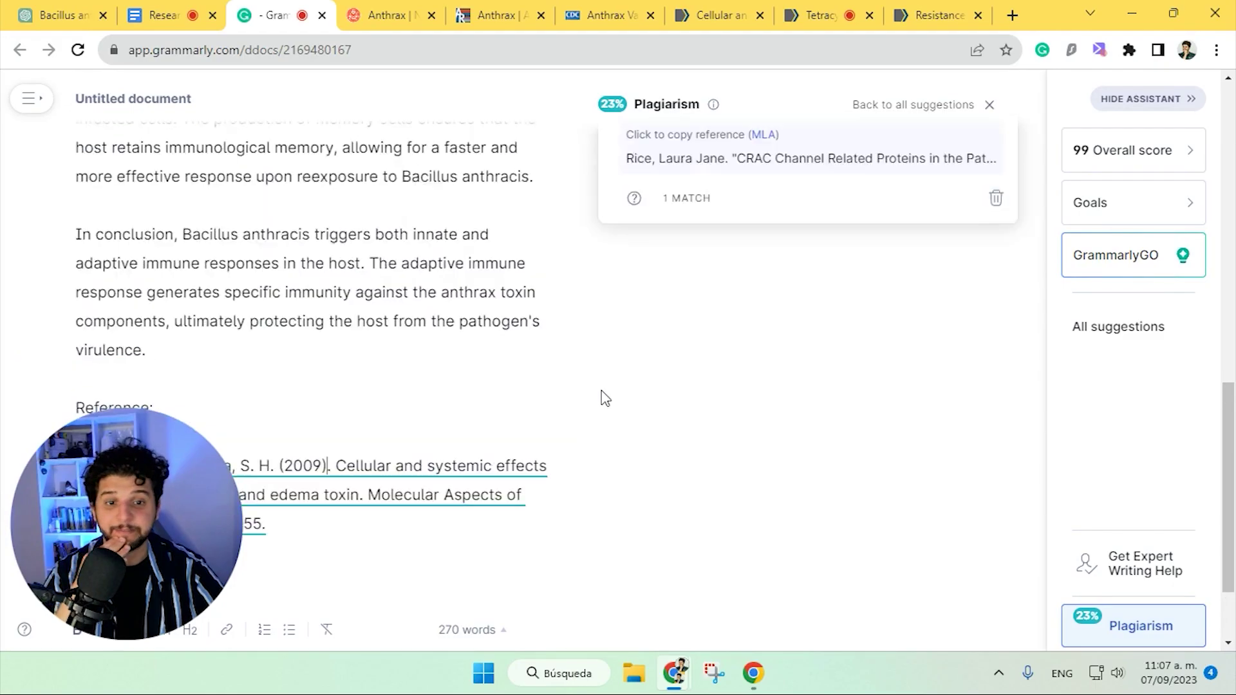
{"action": "scroll", "coordinate": [628, 387], "scroll_direction": "up", "scroll_amount": 1}
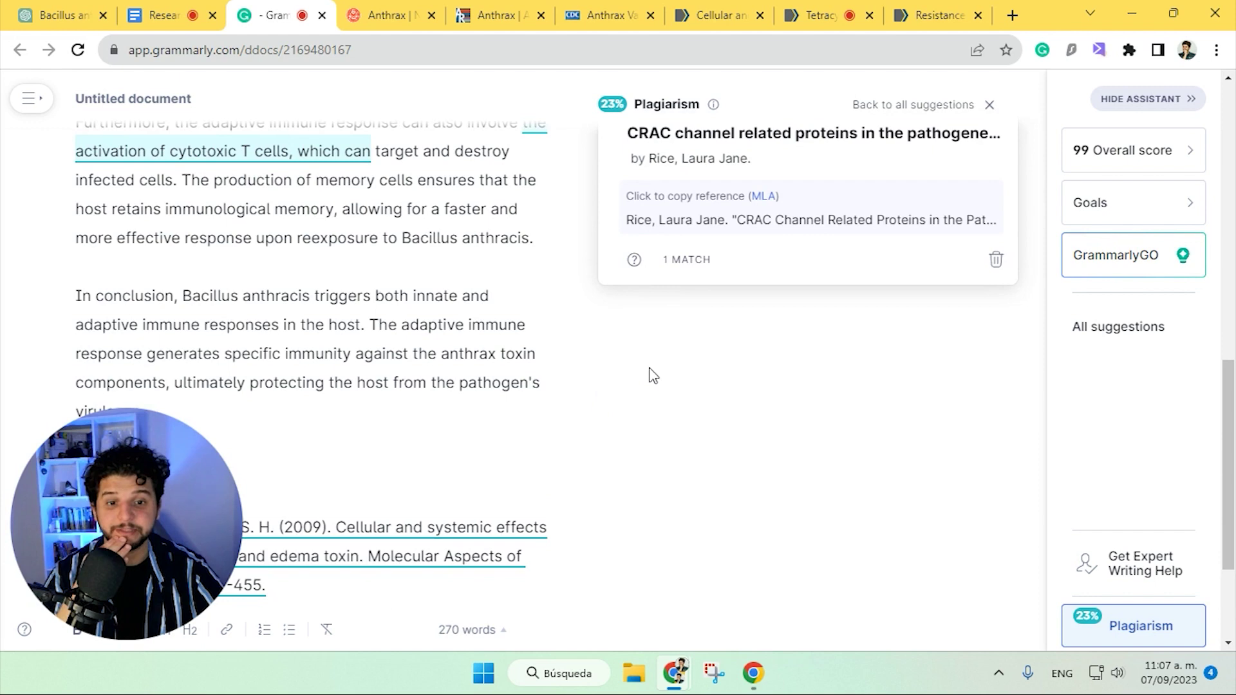
Step: Dismiss the CRAC channel proteins match, leaving a 20% plagiarism score
{"action": "left_click", "coordinate": [995, 261]}
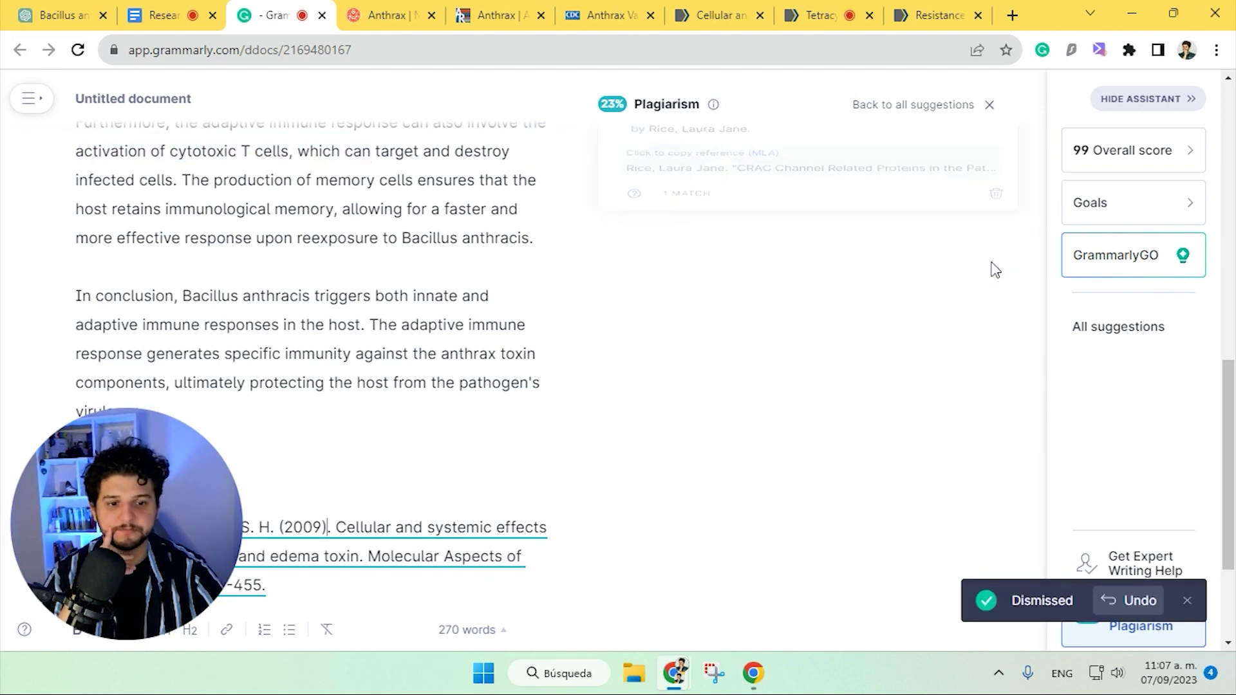
{"action": "scroll", "coordinate": [353, 452], "scroll_direction": "down", "scroll_amount": 3}
{"action": "scroll", "coordinate": [380, 411], "scroll_direction": "up", "scroll_amount": 10}
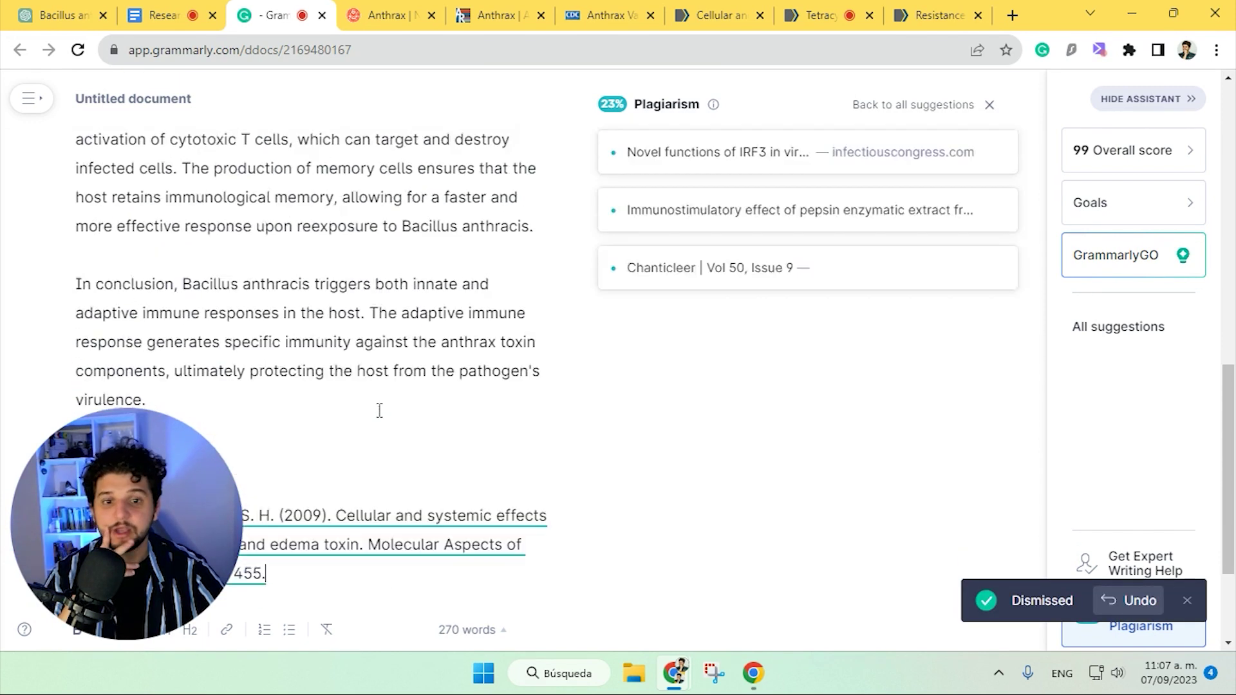
{"action": "scroll", "coordinate": [420, 399], "scroll_direction": "down", "scroll_amount": 8}
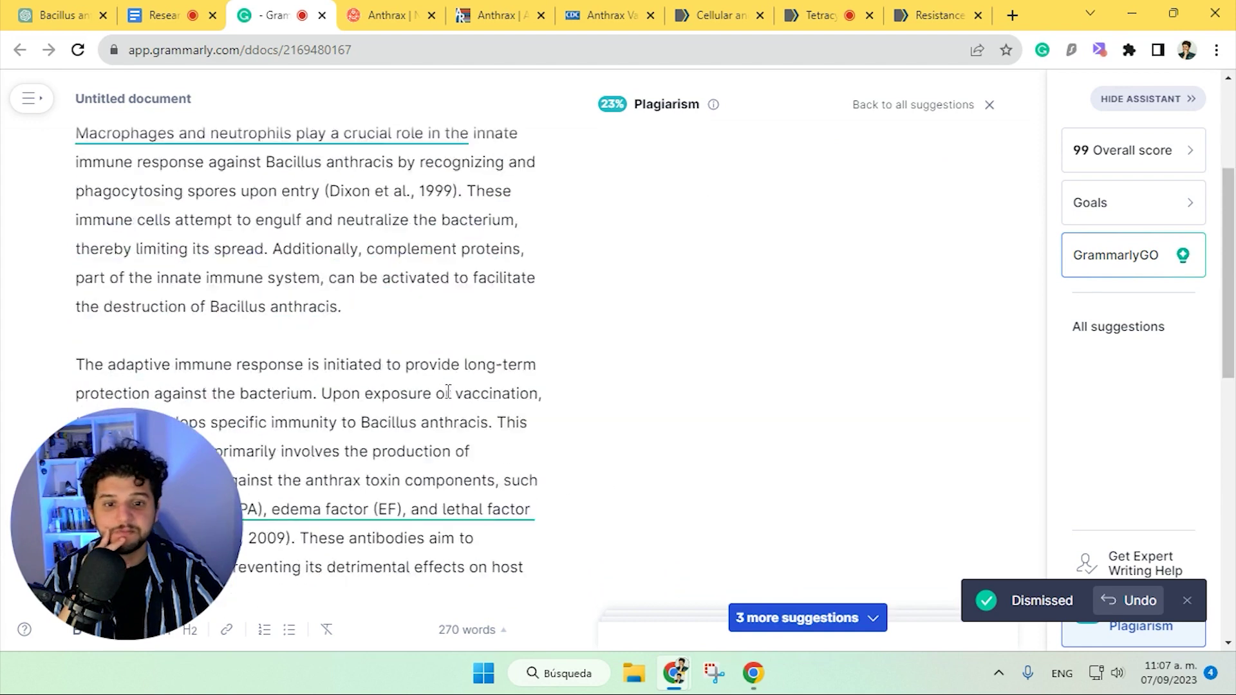
{"action": "scroll", "coordinate": [386, 433], "scroll_direction": "down", "scroll_amount": 6}
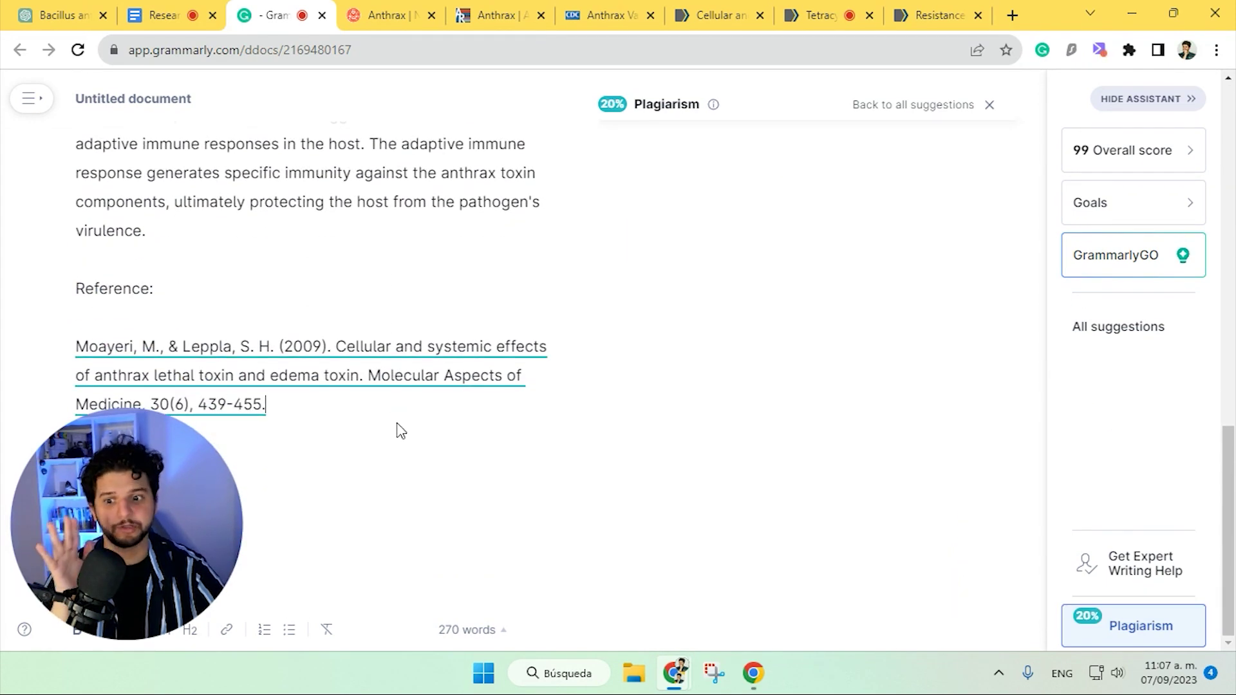
{"action": "scroll", "coordinate": [401, 431], "scroll_direction": "up", "scroll_amount": 7}
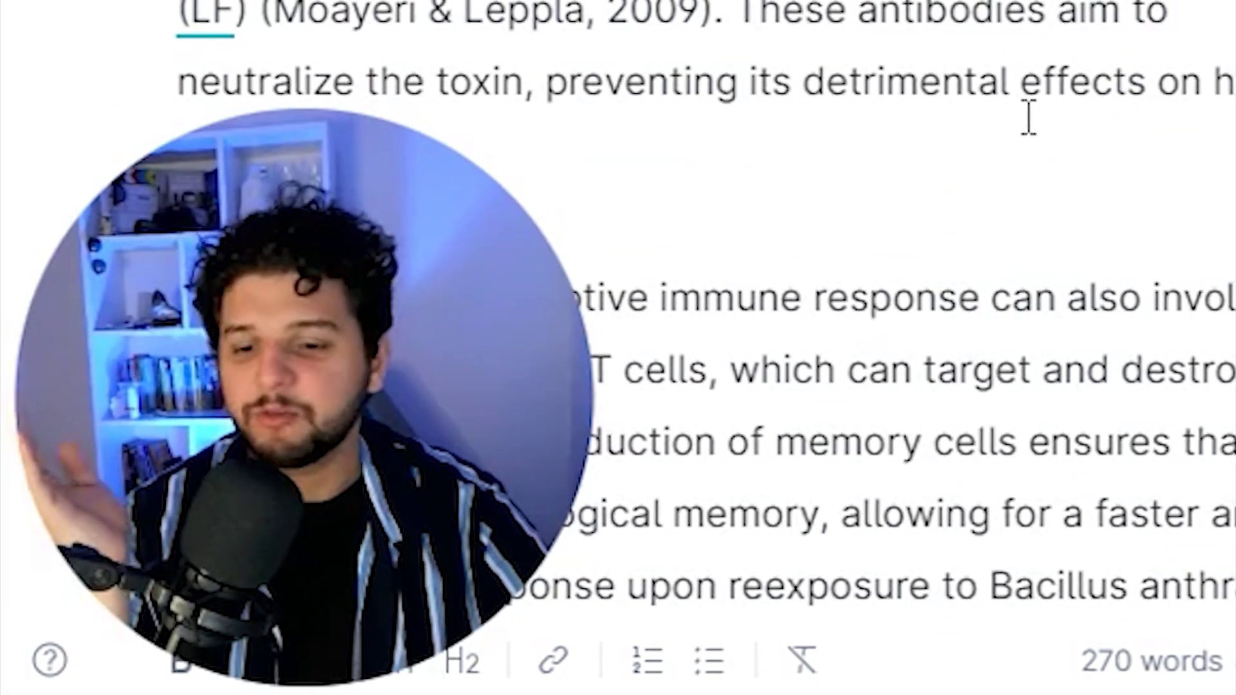
{"action": "scroll", "coordinate": [1021, 119], "scroll_direction": "up", "scroll_amount": 5}
{"action": "scroll", "coordinate": [1021, 119], "scroll_direction": "up", "scroll_amount": 2}
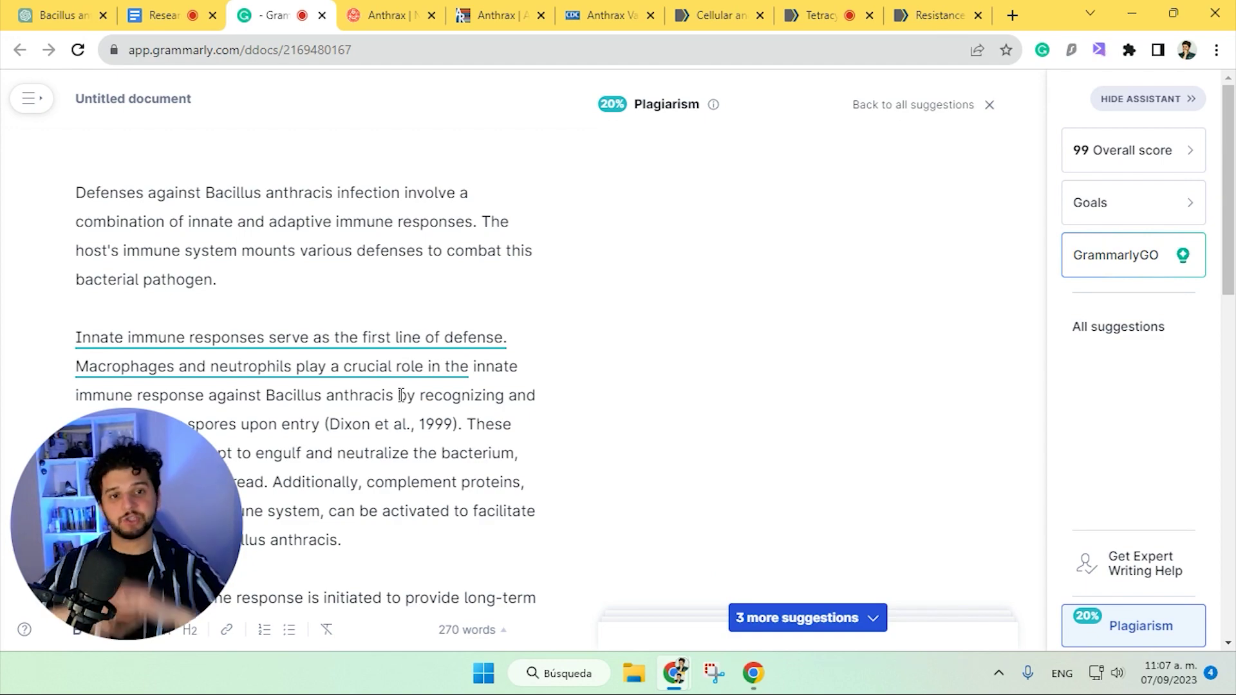
{"action": "left_click", "coordinate": [44, 5]}
{"action": "scroll", "coordinate": [538, 361], "scroll_direction": "down", "scroll_amount": 15}
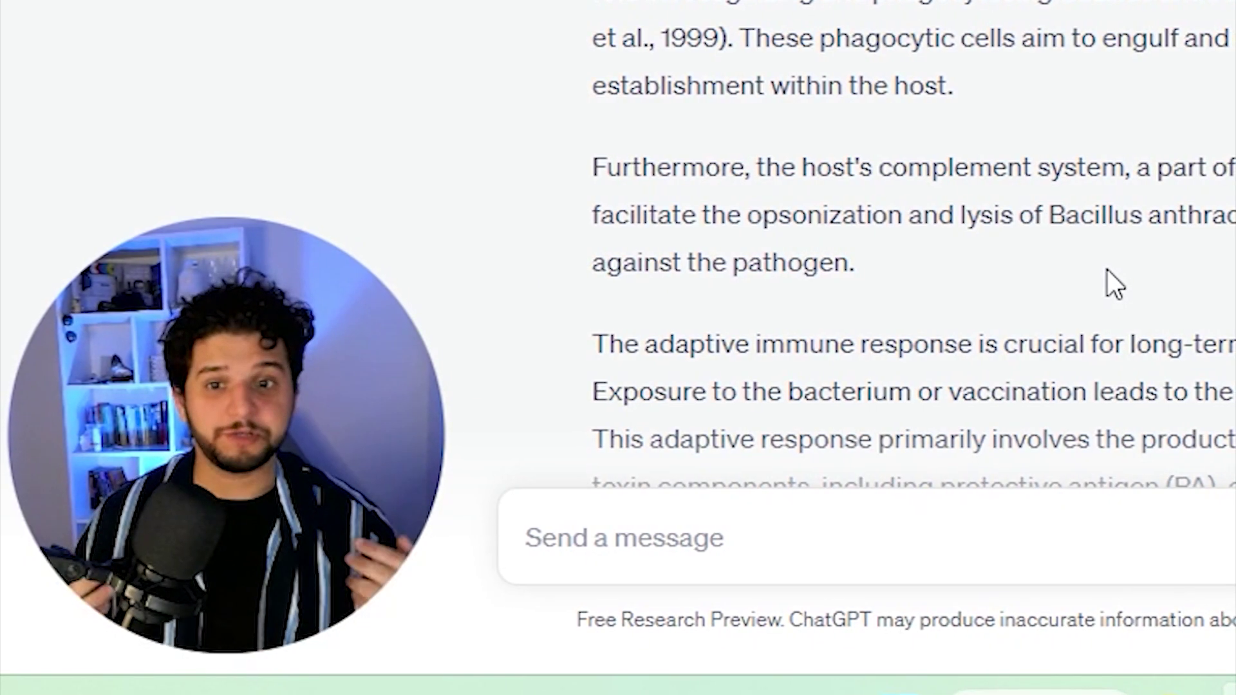
{"action": "scroll", "coordinate": [1104, 276], "scroll_direction": "down", "scroll_amount": 10}
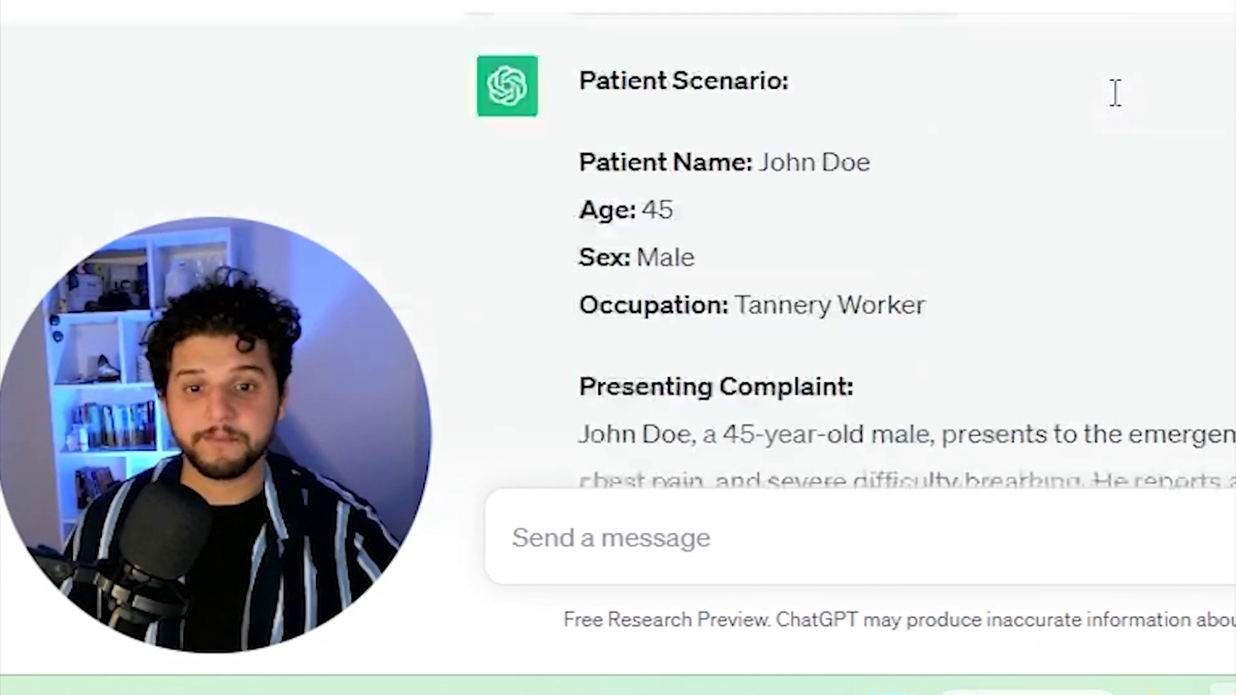
{"action": "scroll", "coordinate": [1111, 91], "scroll_direction": "down", "scroll_amount": 10}
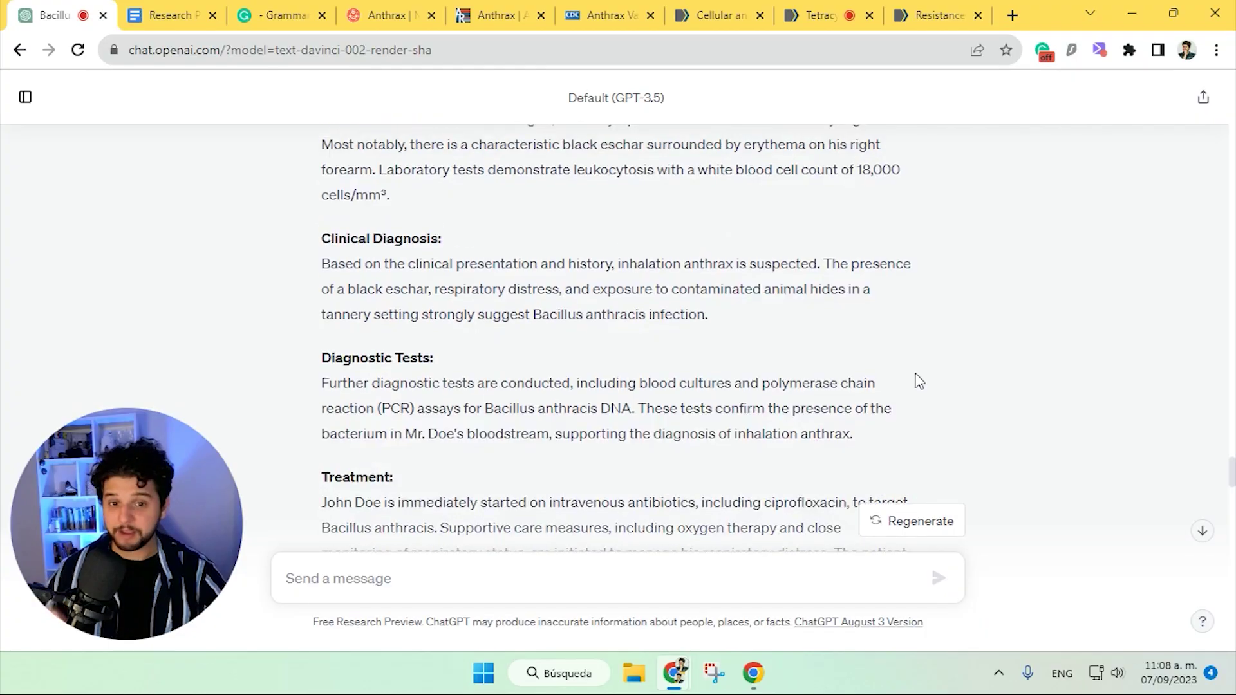
{"action": "scroll", "coordinate": [916, 381], "scroll_direction": "up", "scroll_amount": 15}
{"action": "scroll", "coordinate": [835, 400], "scroll_direction": "up", "scroll_amount": 4}
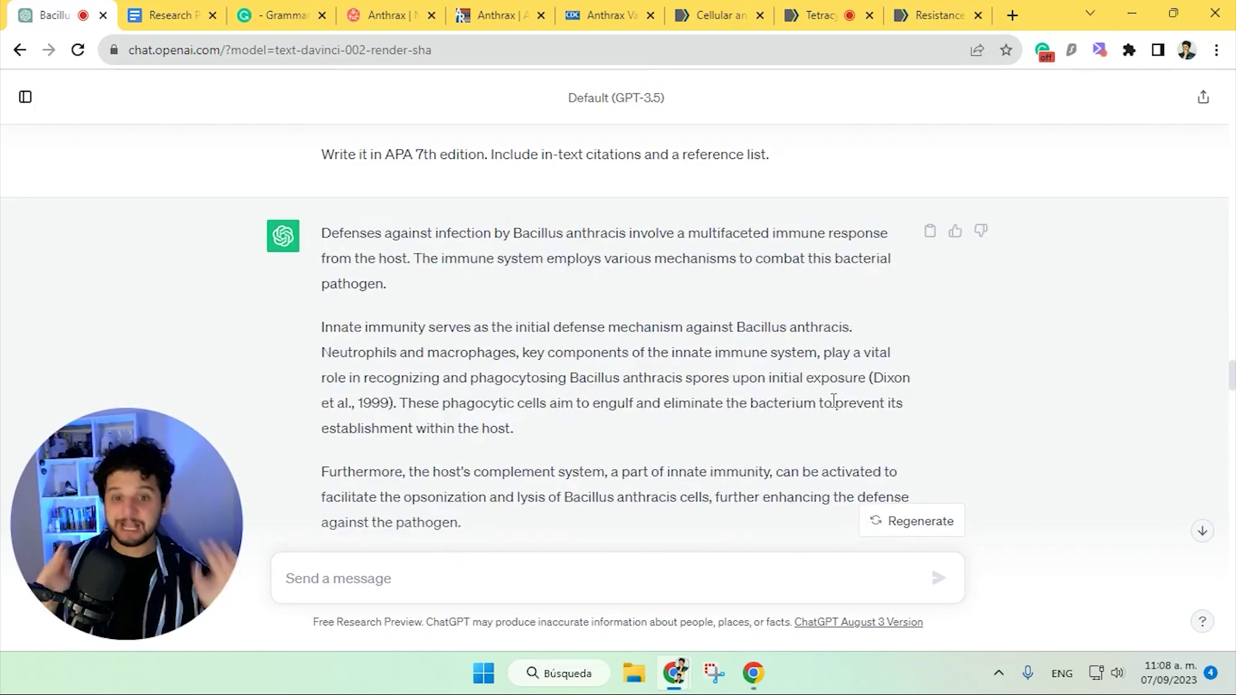
{"action": "scroll", "coordinate": [831, 404], "scroll_direction": "down", "scroll_amount": 10}
{"action": "scroll", "coordinate": [828, 407], "scroll_direction": "up", "scroll_amount": 3}
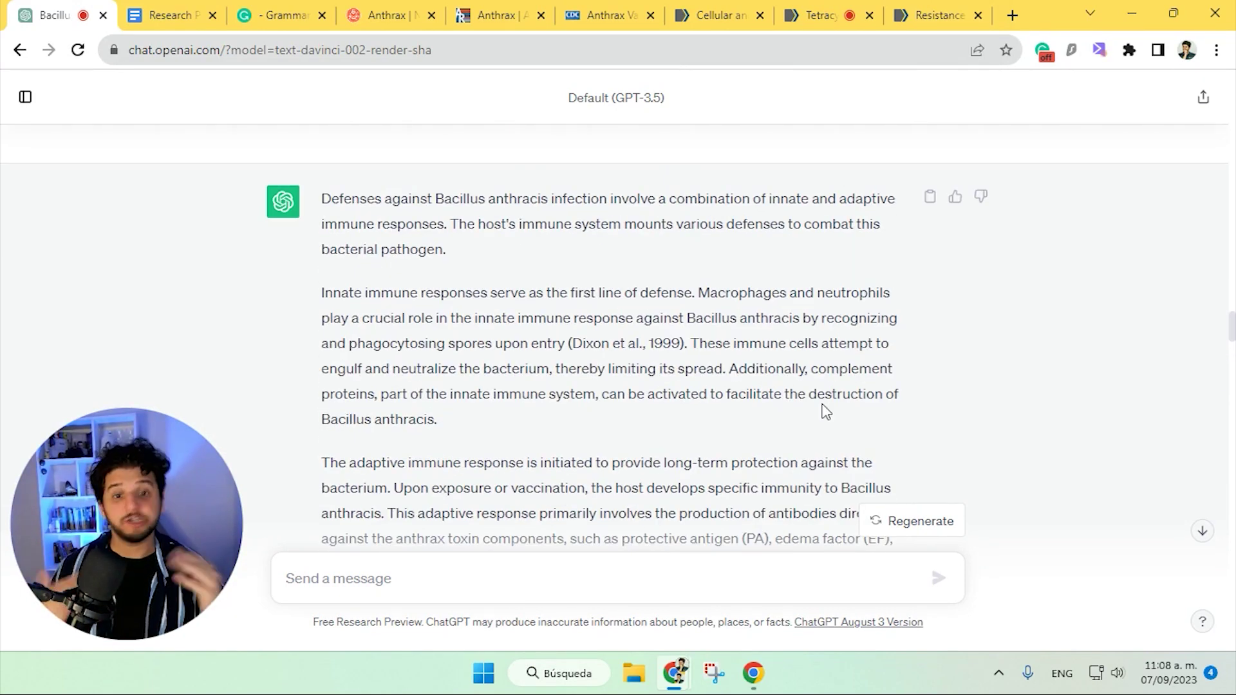
{"action": "scroll", "coordinate": [804, 400], "scroll_direction": "up", "scroll_amount": 6}
{"action": "scroll", "coordinate": [753, 433], "scroll_direction": "down", "scroll_amount": 3}
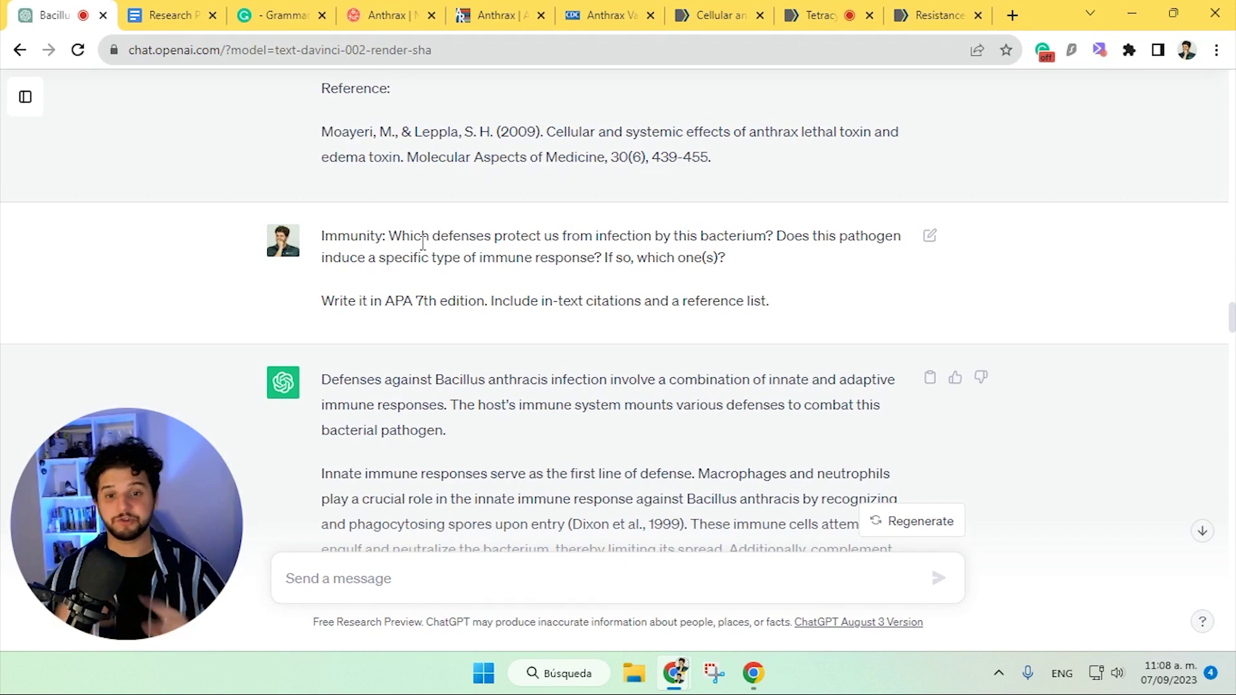
{"action": "scroll", "coordinate": [423, 243], "scroll_direction": "up", "scroll_amount": 12}
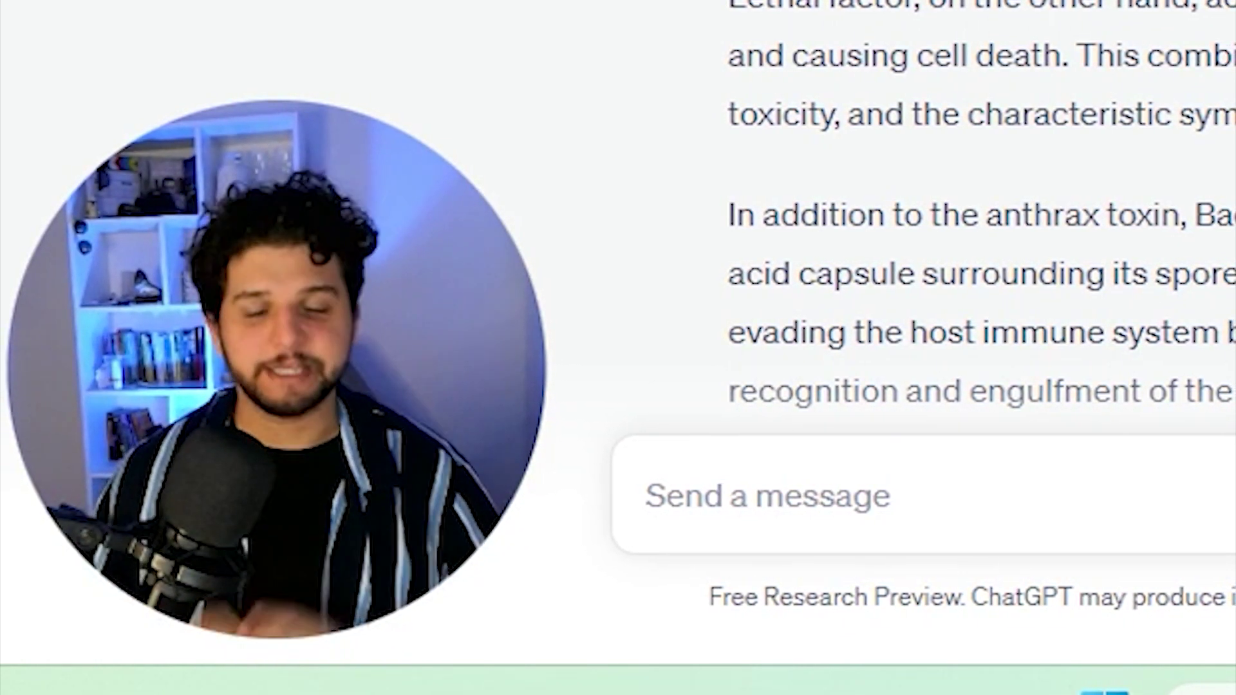
{"action": "scroll", "coordinate": [573, 353], "scroll_direction": "up", "scroll_amount": 5}
{"action": "scroll", "coordinate": [591, 353], "scroll_direction": "down", "scroll_amount": 5}
{"action": "scroll", "coordinate": [599, 353], "scroll_direction": "up", "scroll_amount": 8}
{"action": "scroll", "coordinate": [609, 355], "scroll_direction": "up", "scroll_amount": 3}
{"action": "scroll", "coordinate": [609, 351], "scroll_direction": "down", "scroll_amount": 1}
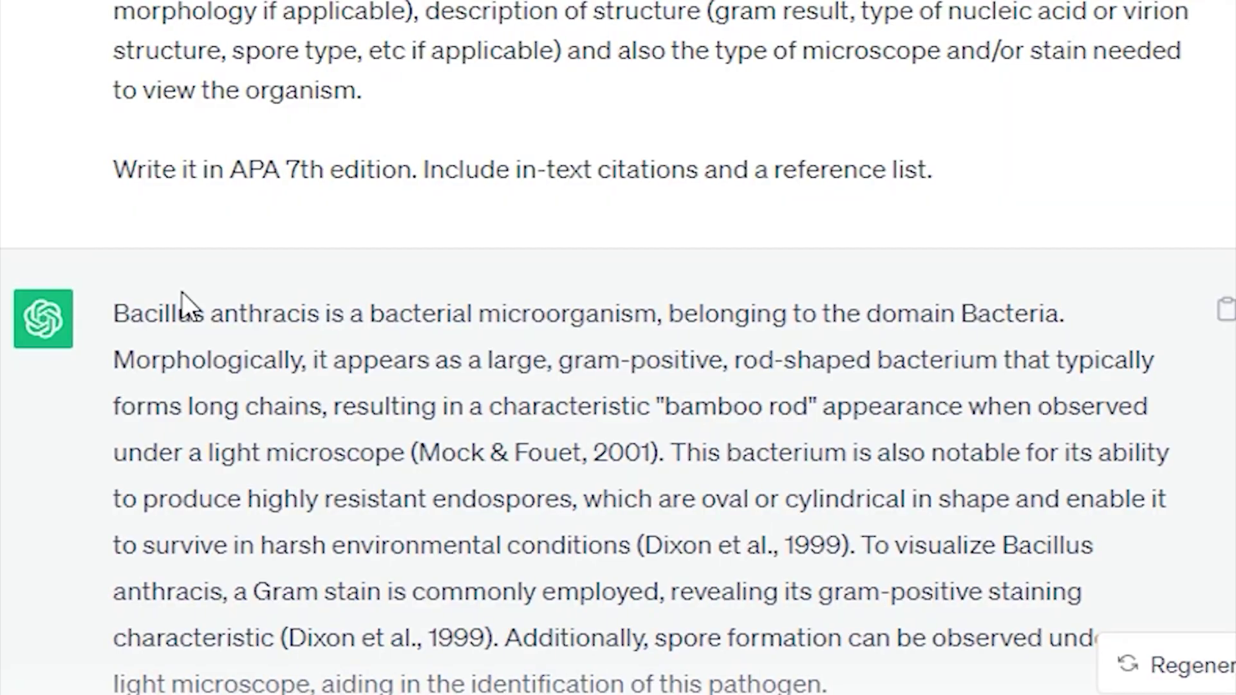
Step: Append ChatGPT's Bacillus anthracis description paragraph on a new line at the document's end
{"action": "scroll", "coordinate": [360, 325], "scroll_direction": "down", "scroll_amount": 2}
{"action": "left_click_drag", "start_coordinate": [111, 147], "coordinate": [660, 287]}
{"action": "left_click", "coordinate": [660, 287]}
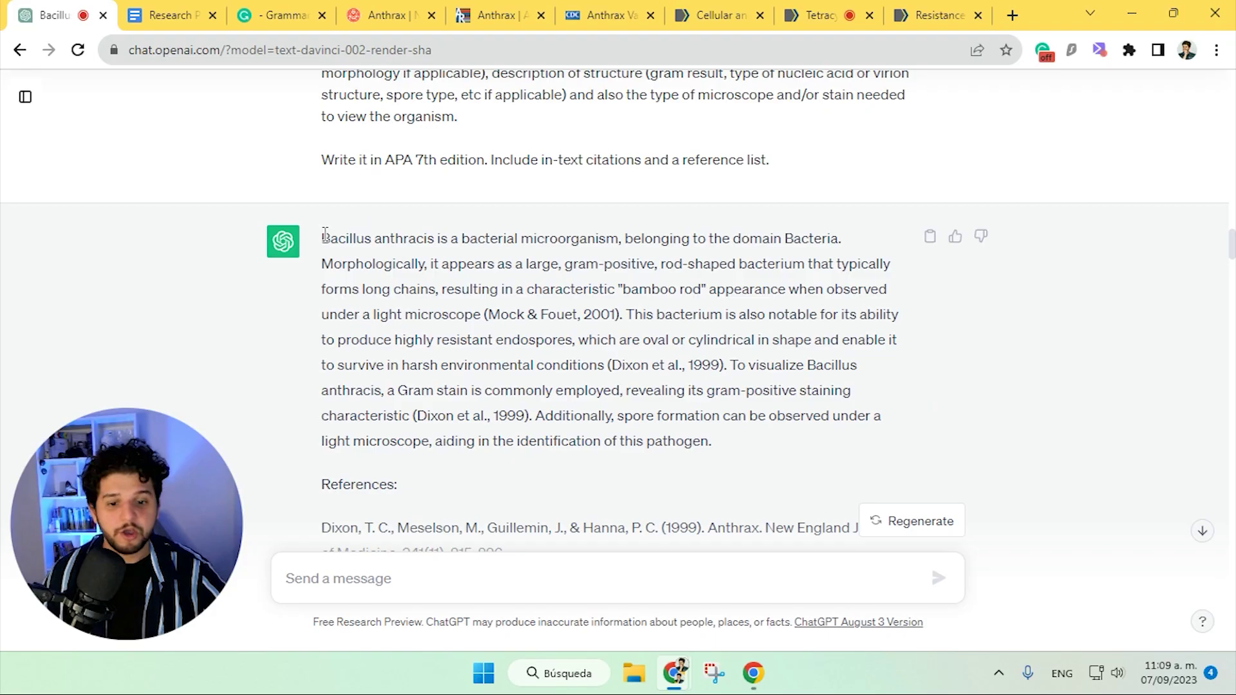
{"action": "left_click_drag", "start_coordinate": [83, 148], "coordinate": [481, 466]}
{"action": "key", "text": "ctrl+c"}
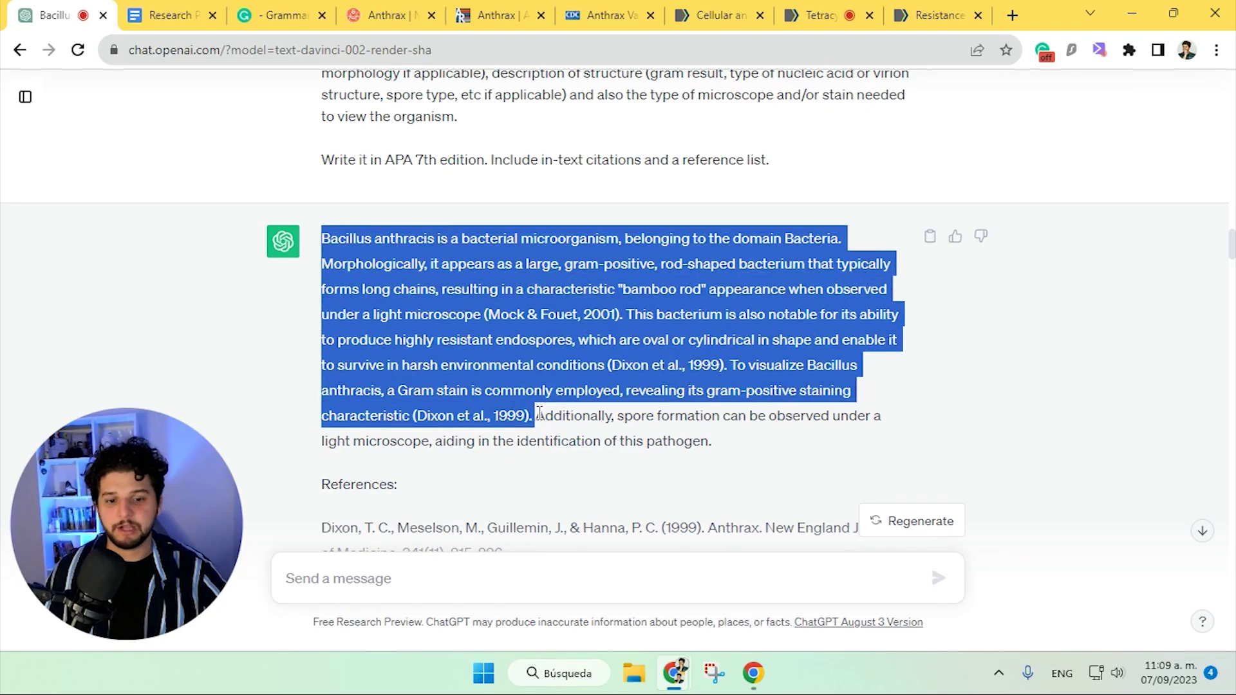
{"action": "left_click", "coordinate": [171, 15]}
{"action": "scroll", "coordinate": [569, 367], "scroll_direction": "down", "scroll_amount": 10}
{"action": "left_click", "coordinate": [718, 342]}
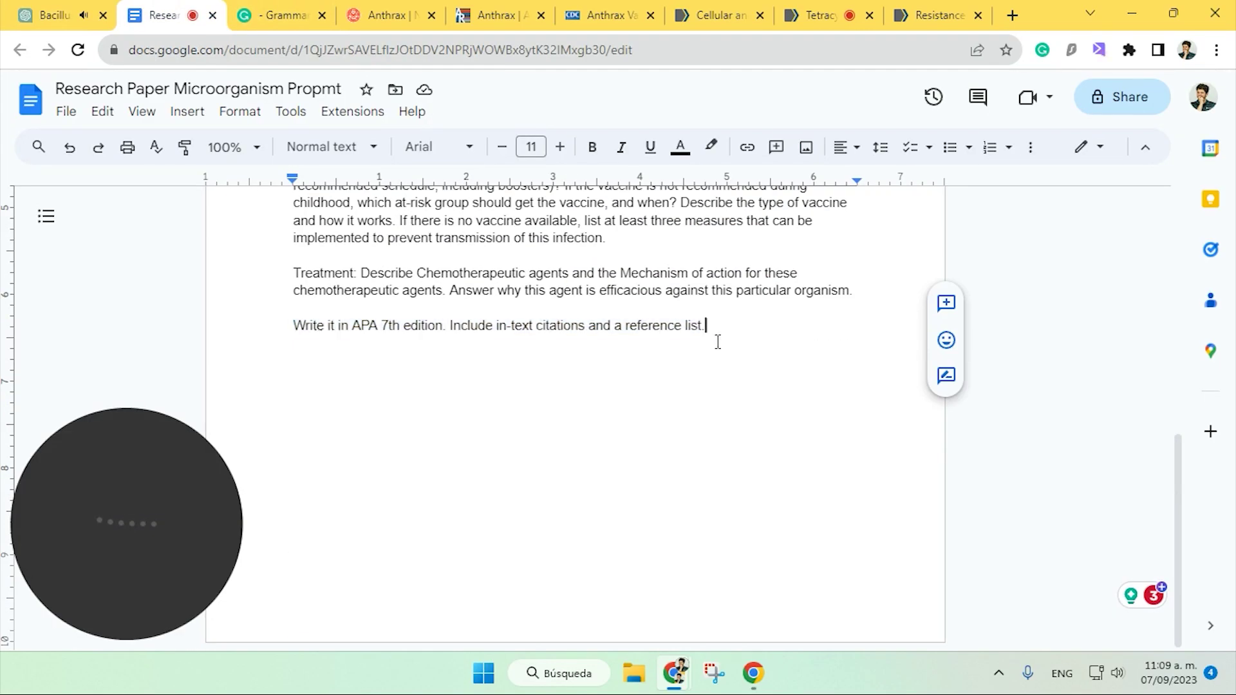
{"action": "key", "text": "Return"}
{"action": "key", "text": "ctrl+v"}
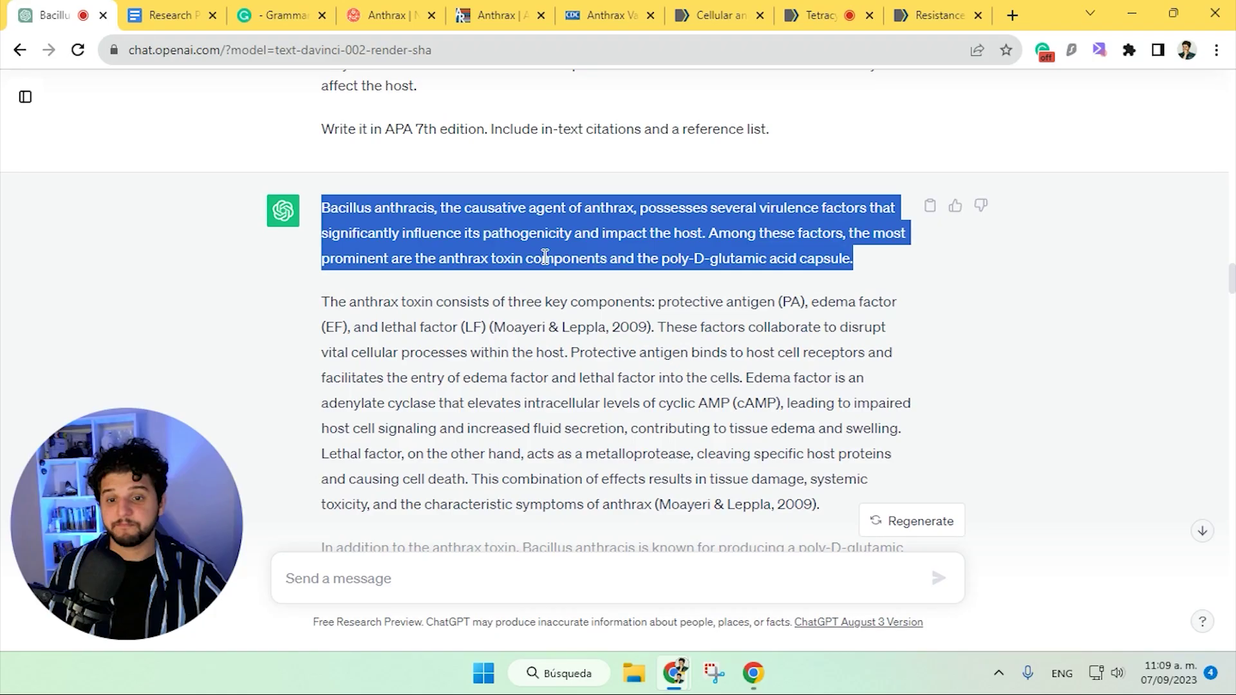
{"action": "left_click", "coordinate": [544, 256]}
{"action": "scroll", "coordinate": [318, 341], "scroll_direction": "up", "scroll_amount": 4}
{"action": "scroll", "coordinate": [318, 342], "scroll_direction": "down", "scroll_amount": 2}
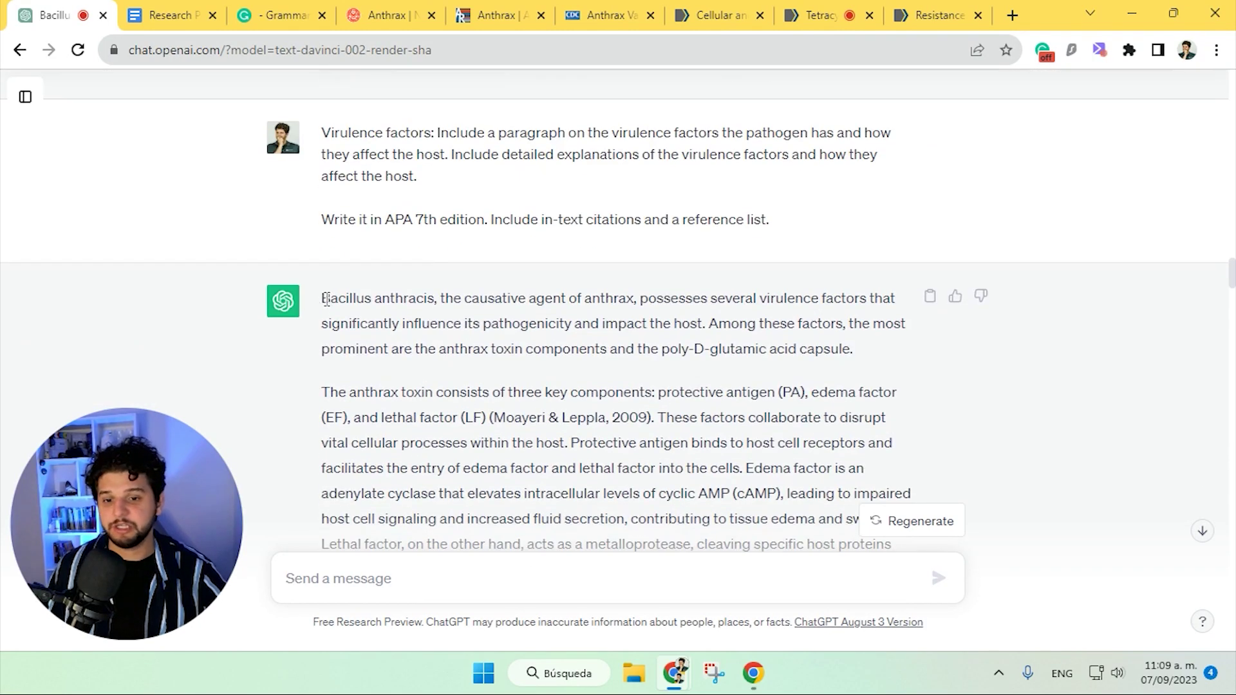
{"action": "left_click", "coordinate": [171, 14]}
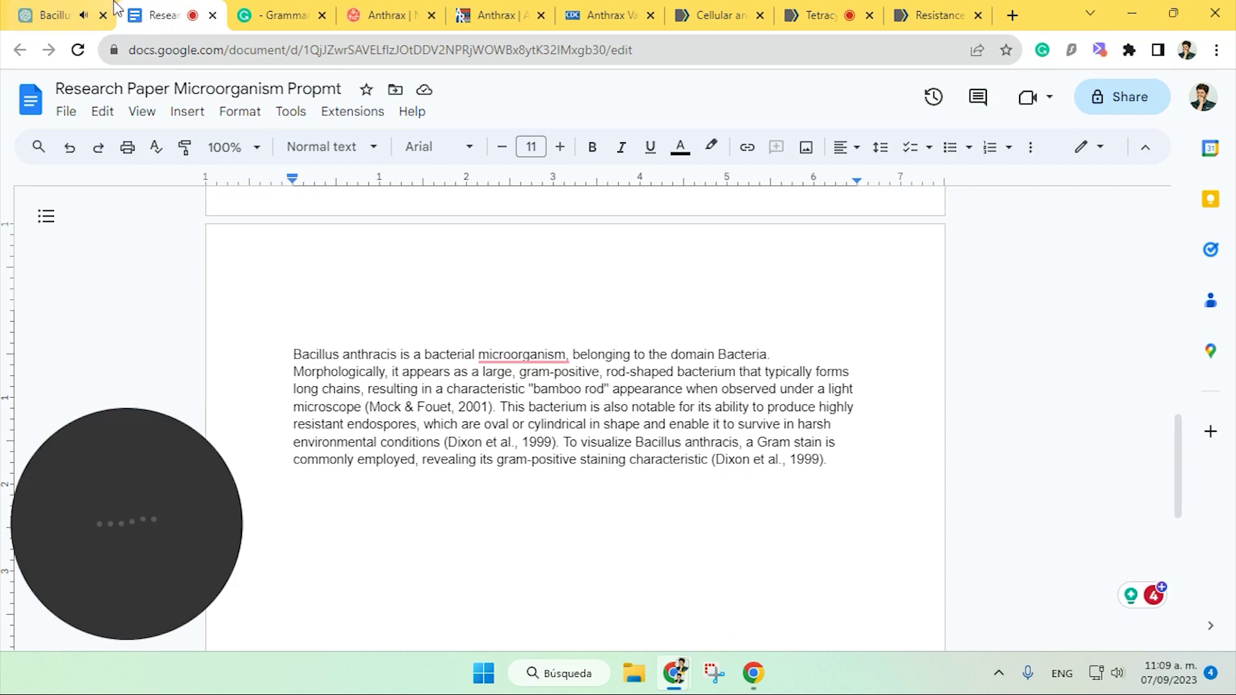
Step: Paste the anthrax toxin and poly-D-glutamic capsule paragraphs below the description
{"action": "left_click", "coordinate": [114, 9]}
{"action": "scroll", "coordinate": [319, 213], "scroll_direction": "down", "scroll_amount": 3}
{"action": "left_click_drag", "start_coordinate": [325, 207], "coordinate": [823, 395]}
{"action": "key", "text": "ctrl+c"}
{"action": "scroll", "coordinate": [634, 265], "scroll_direction": "down", "scroll_amount": 3}
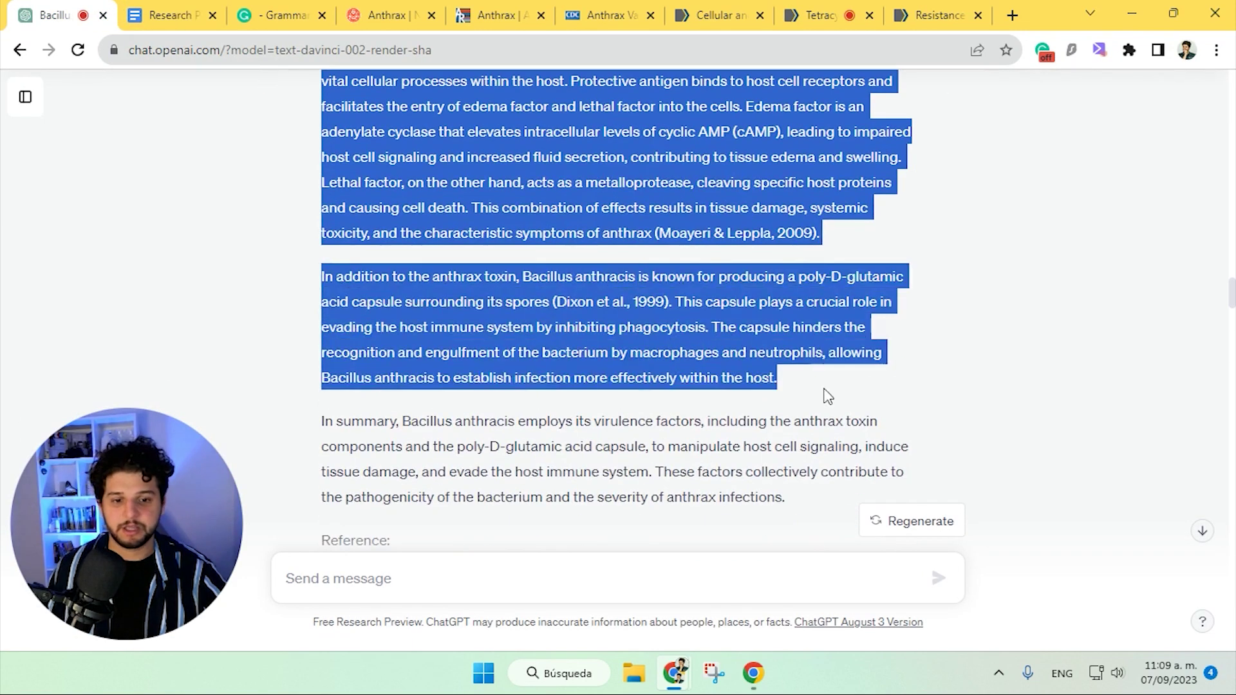
{"action": "left_click", "coordinate": [170, 15]}
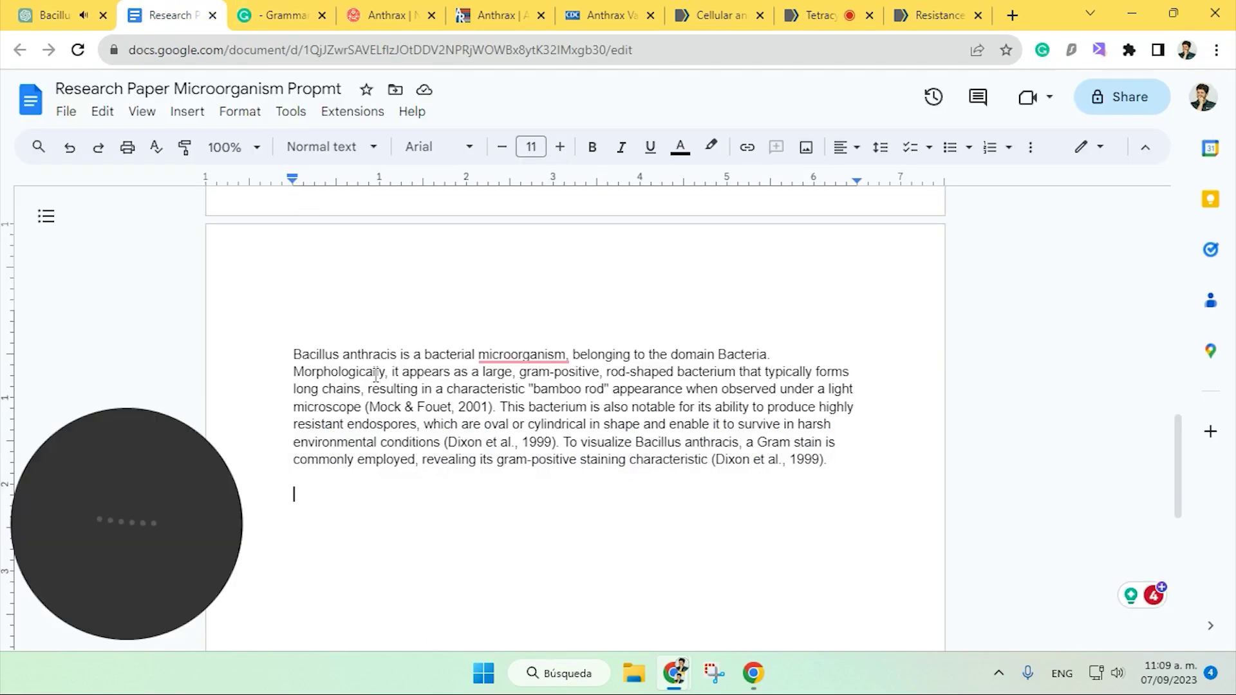
{"action": "key", "text": "ctrl+v"}
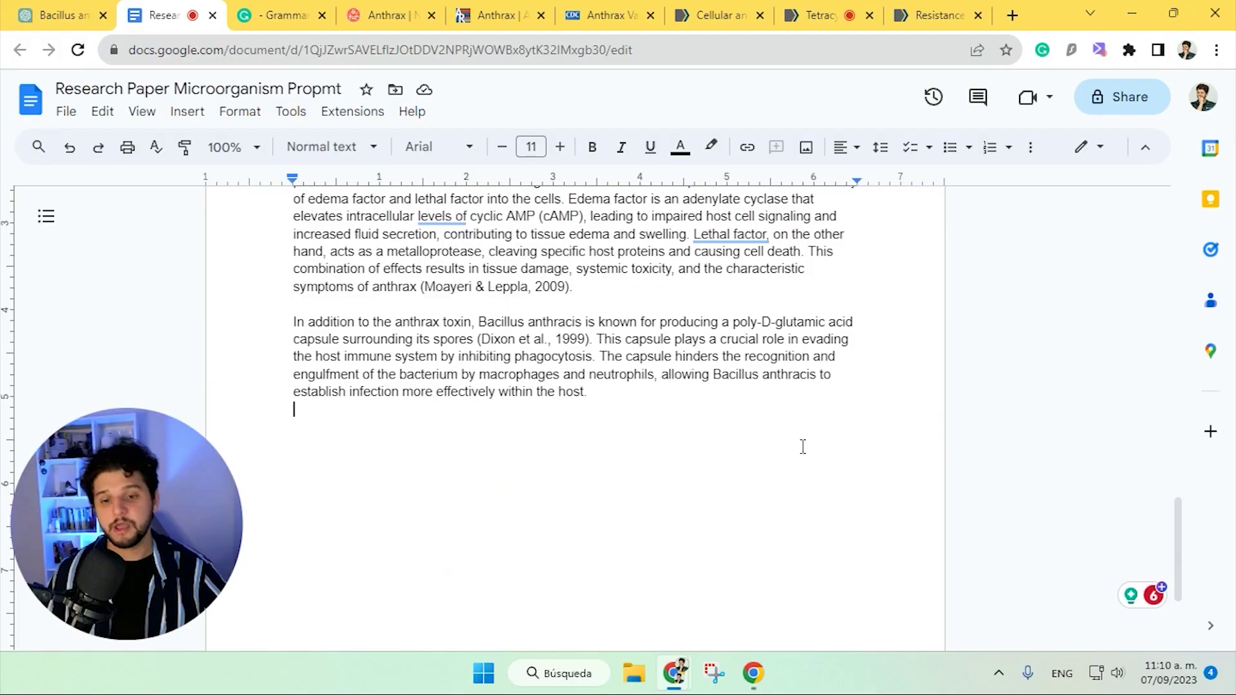
{"action": "scroll", "coordinate": [800, 444], "scroll_direction": "up", "scroll_amount": 3}
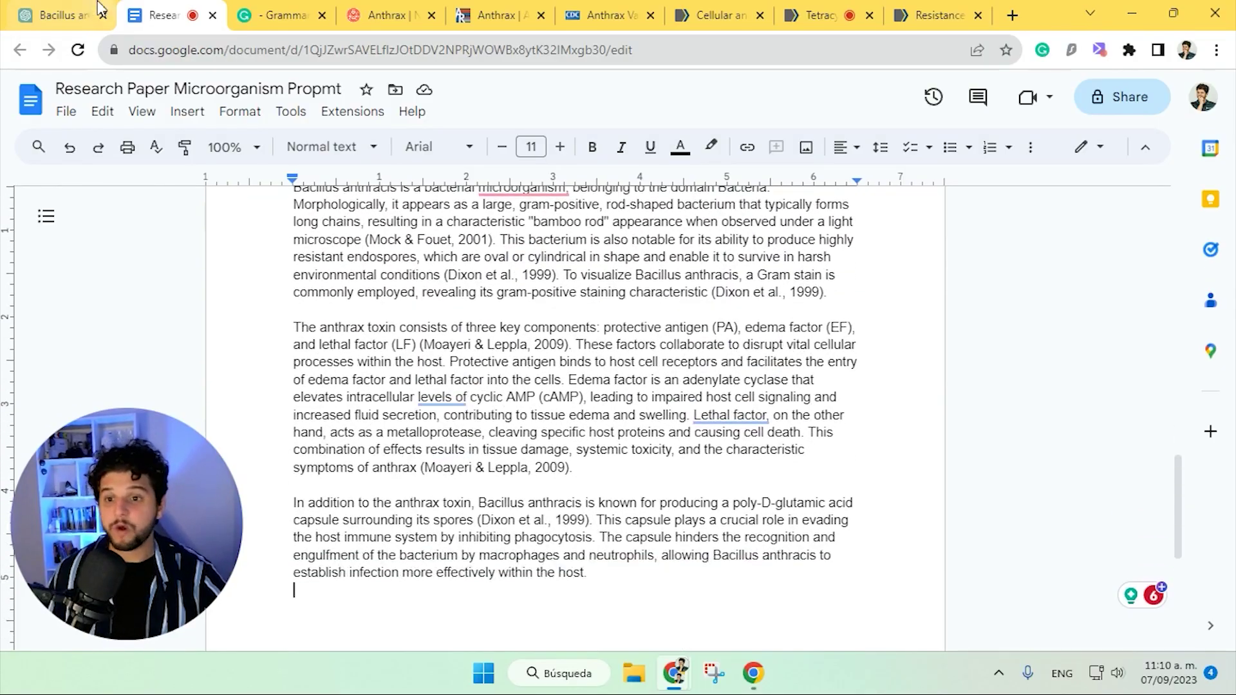
{"action": "left_click", "coordinate": [58, 15]}
{"action": "scroll", "coordinate": [502, 277], "scroll_direction": "down", "scroll_amount": 10}
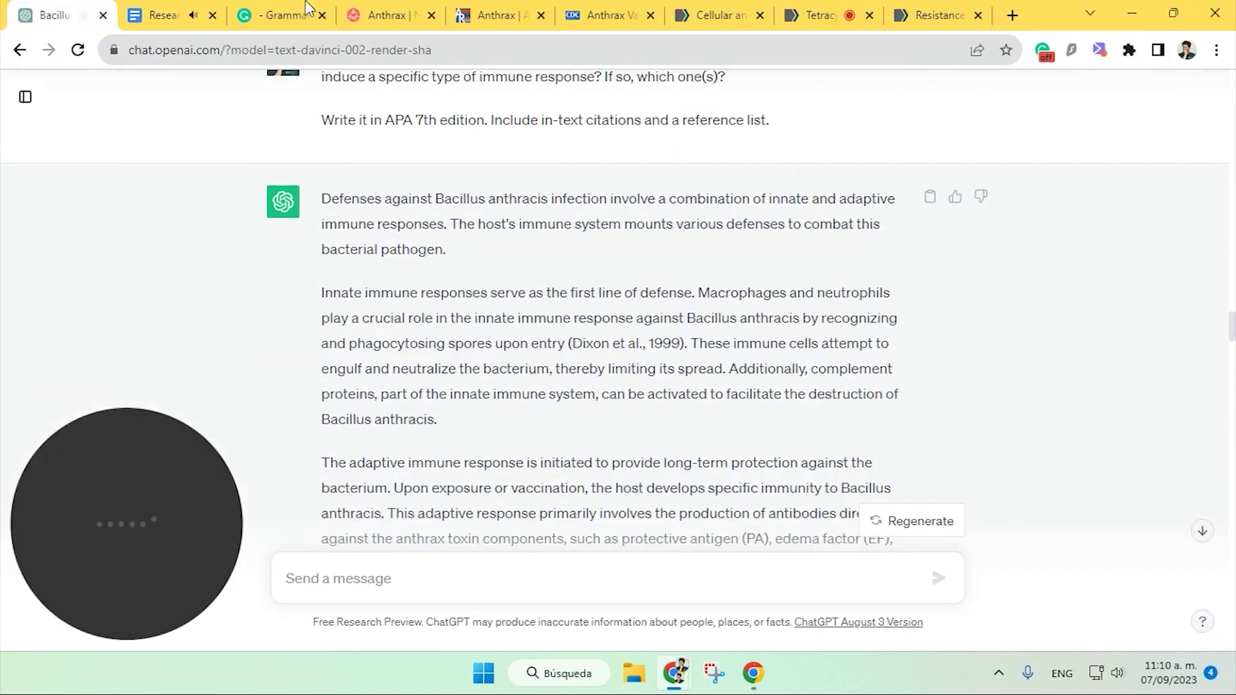
{"action": "left_click", "coordinate": [215, 7]}
{"action": "scroll", "coordinate": [422, 284], "scroll_direction": "up", "scroll_amount": 3}
{"action": "scroll", "coordinate": [422, 283], "scroll_direction": "down", "scroll_amount": 1}
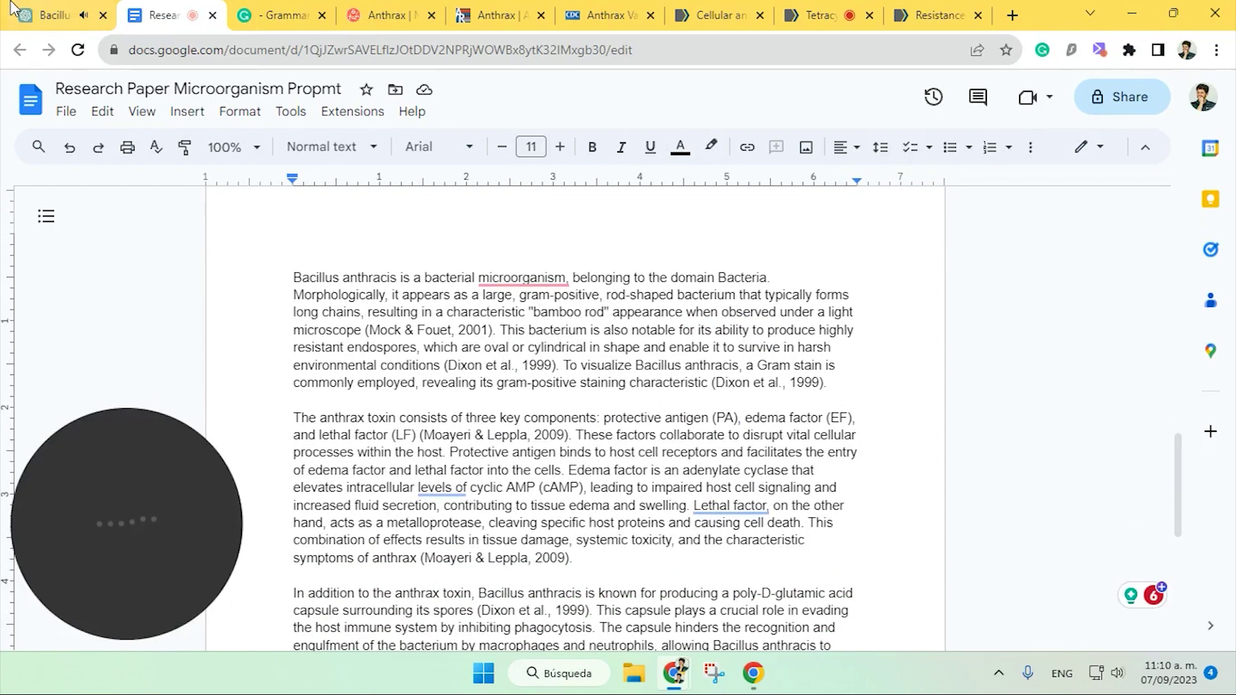
{"action": "scroll", "coordinate": [609, 335], "scroll_direction": "down", "scroll_amount": 2}
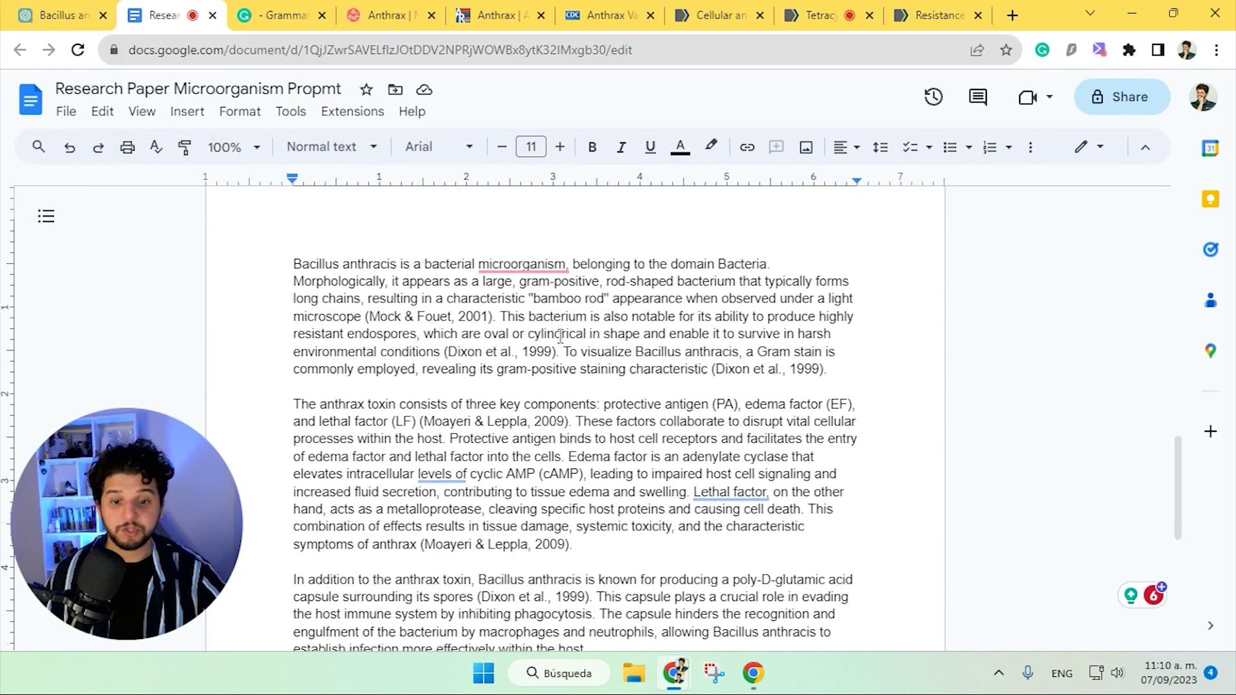
{"action": "scroll", "coordinate": [609, 335], "scroll_direction": "up", "scroll_amount": 2}
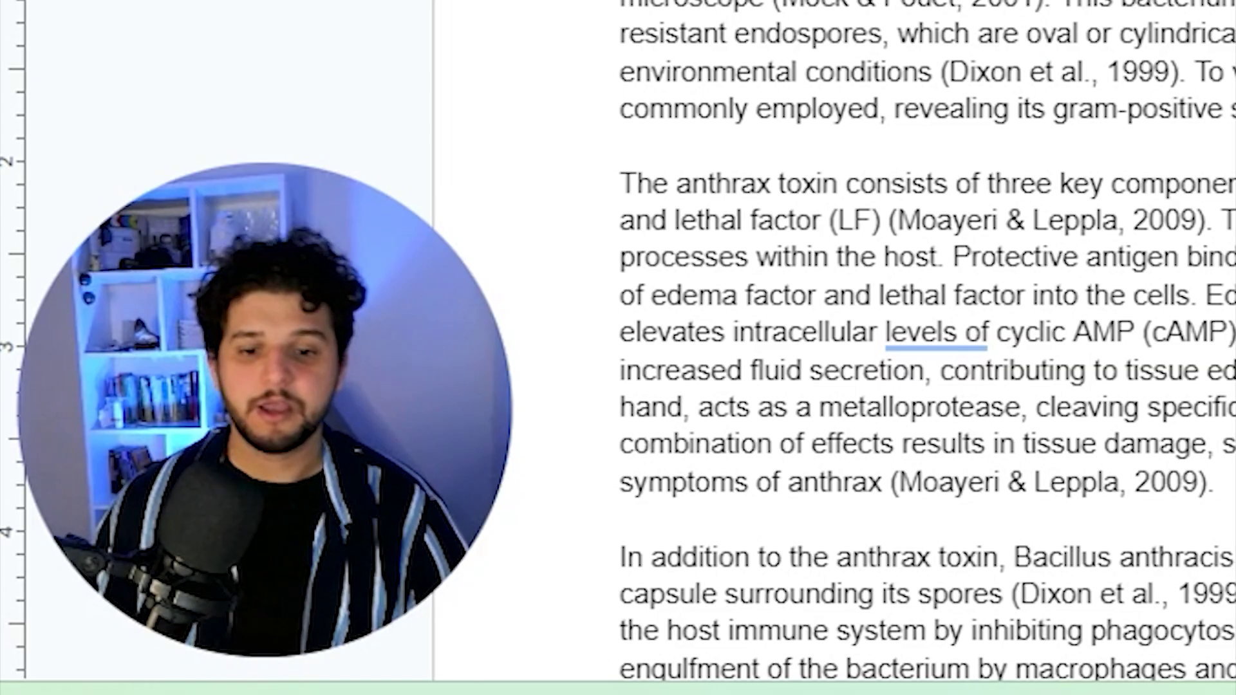
{"action": "scroll", "coordinate": [920, 348], "scroll_direction": "down", "scroll_amount": 3}
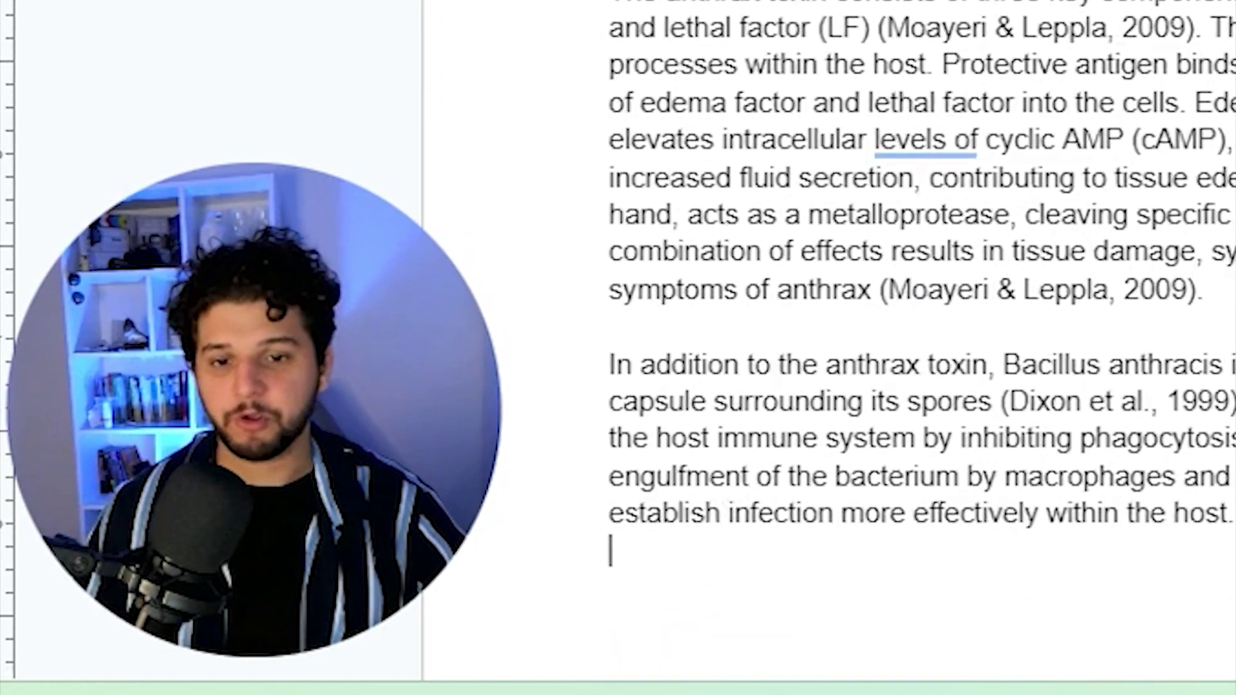
{"action": "scroll", "coordinate": [920, 347], "scroll_direction": "up", "scroll_amount": 6}
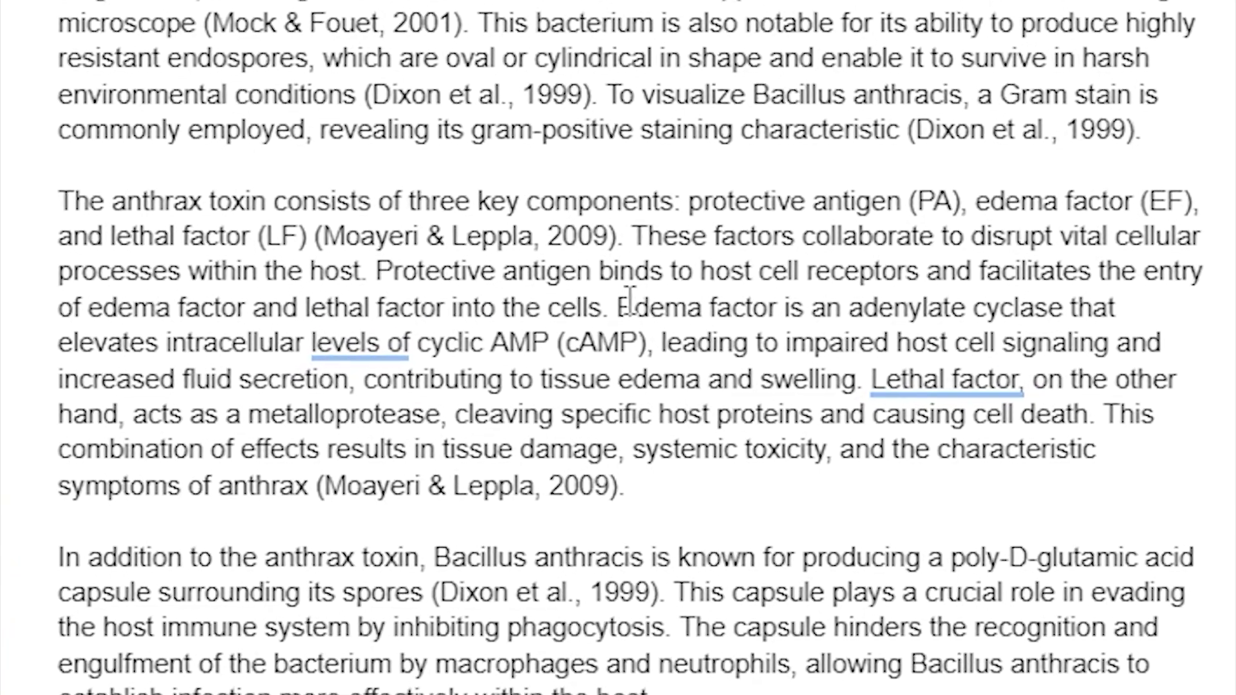
{"action": "left_click_drag", "start_coordinate": [595, 343], "coordinate": [802, 423]}
{"action": "left_click", "coordinate": [821, 425]}
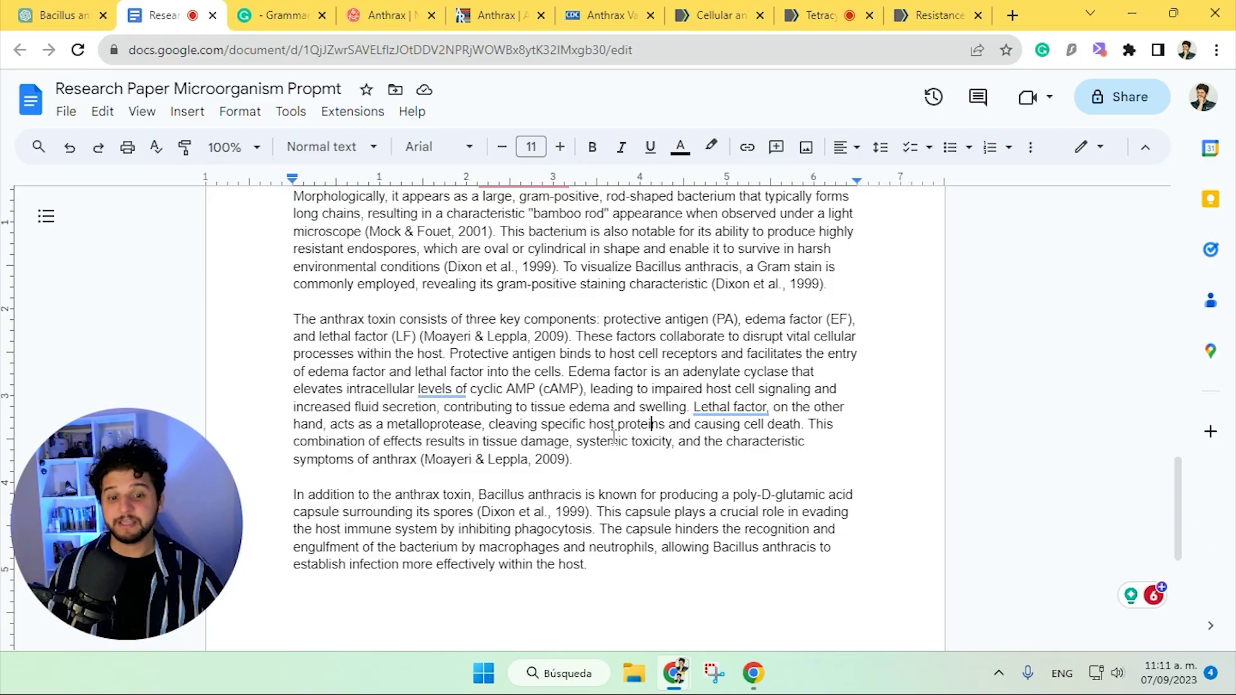
{"action": "left_click", "coordinate": [652, 574]}
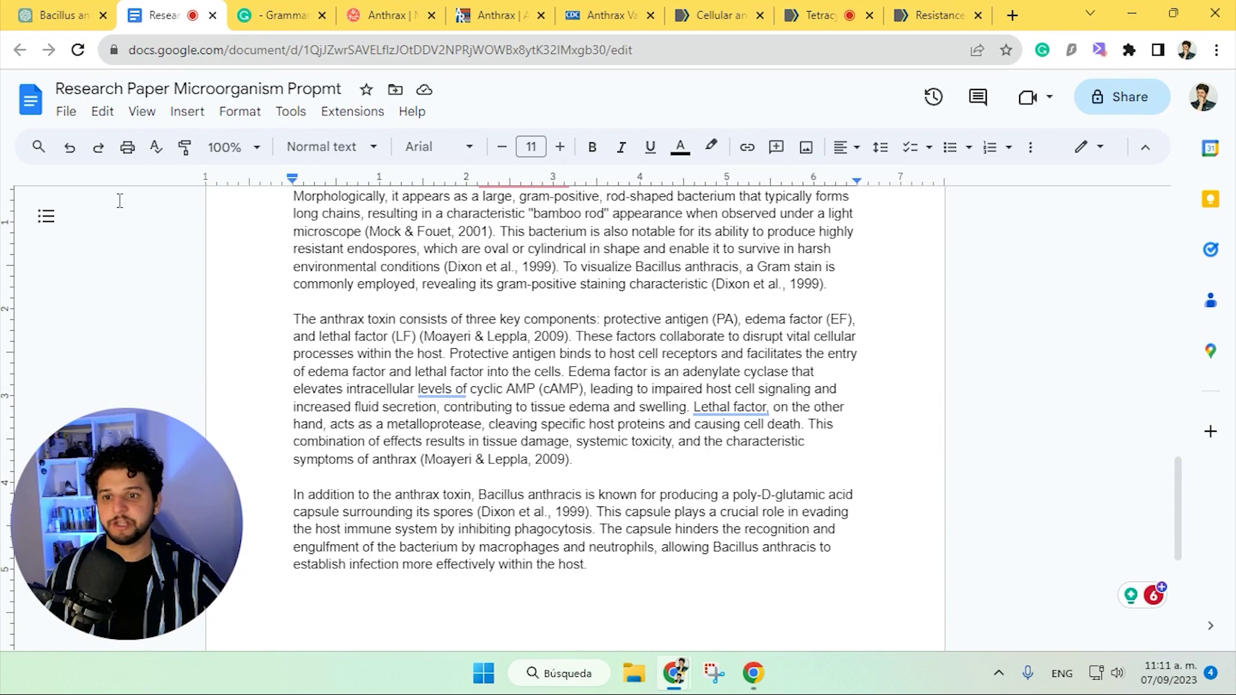
{"action": "left_click", "coordinate": [36, 18]}
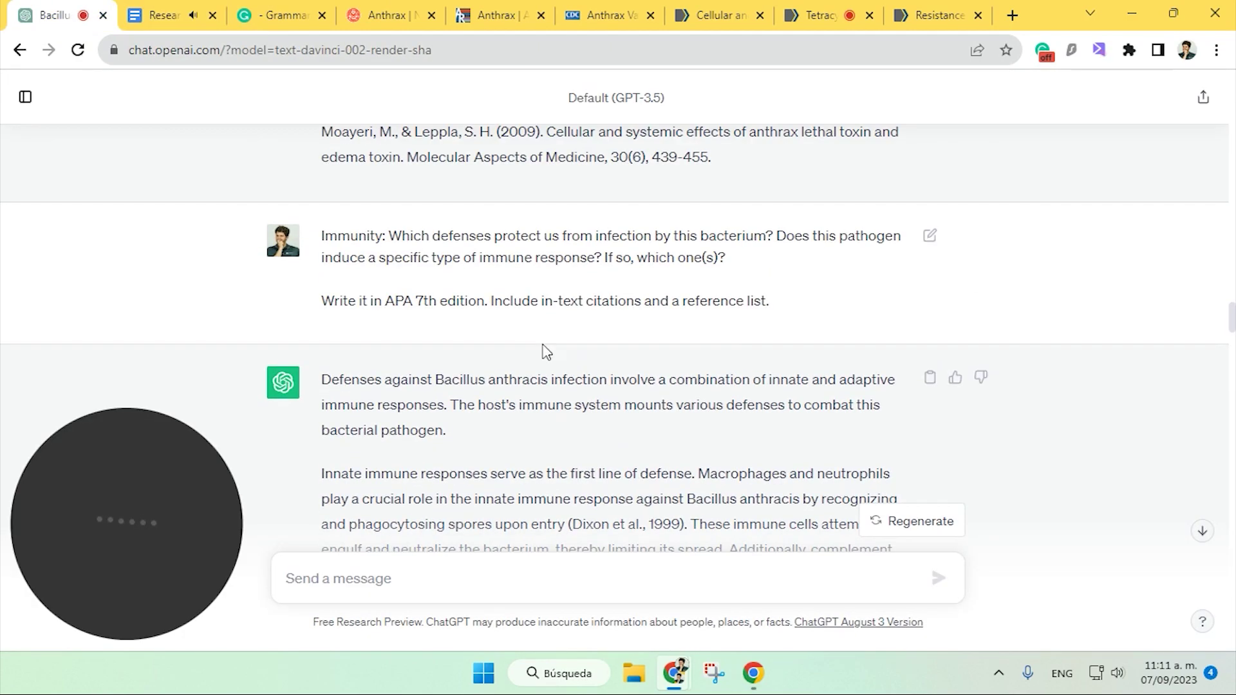
Step: Scroll through the Presentations reply about a hypothetical tannery-worker patient with inhalation anthrax
{"action": "scroll", "coordinate": [544, 344], "scroll_direction": "down", "scroll_amount": 15}
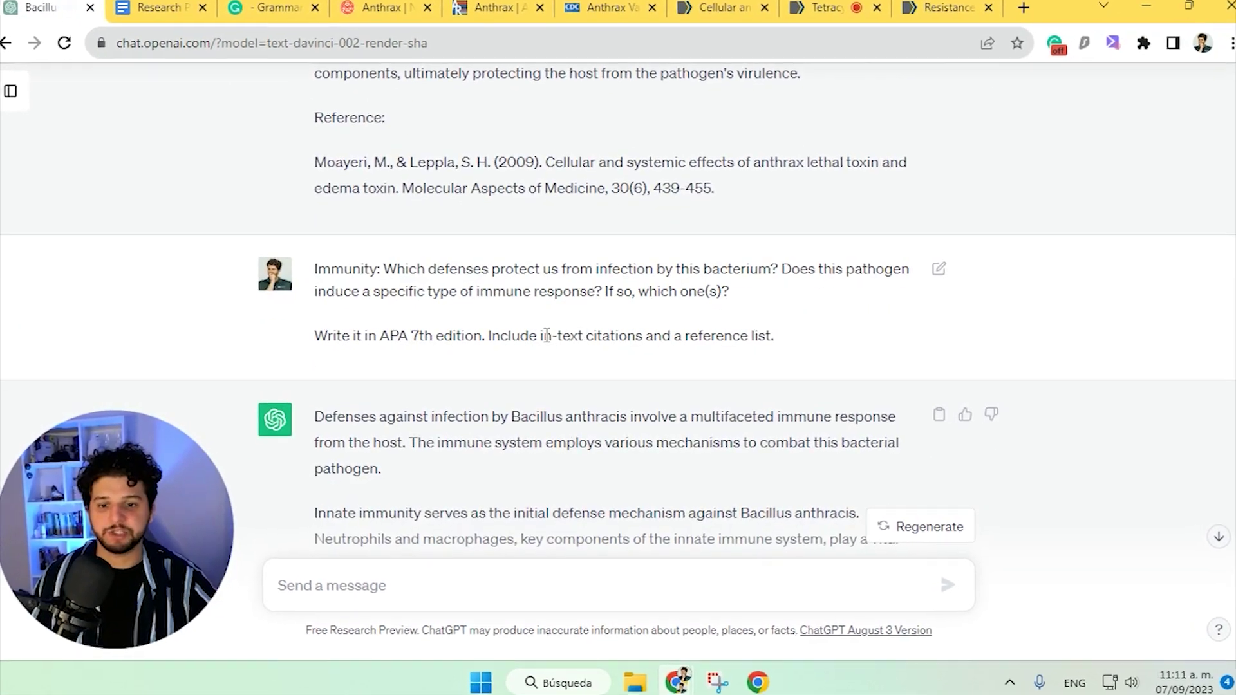
{"action": "scroll", "coordinate": [547, 334], "scroll_direction": "down", "scroll_amount": 15}
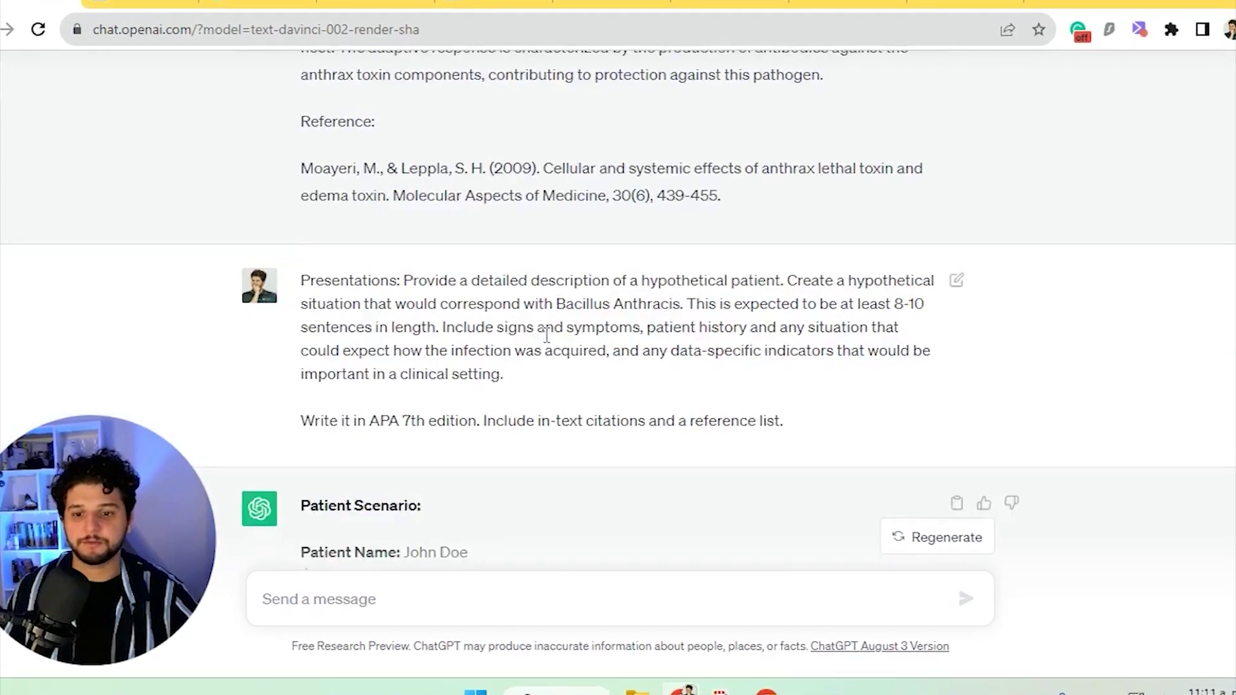
{"action": "scroll", "coordinate": [547, 334], "scroll_direction": "down", "scroll_amount": 2}
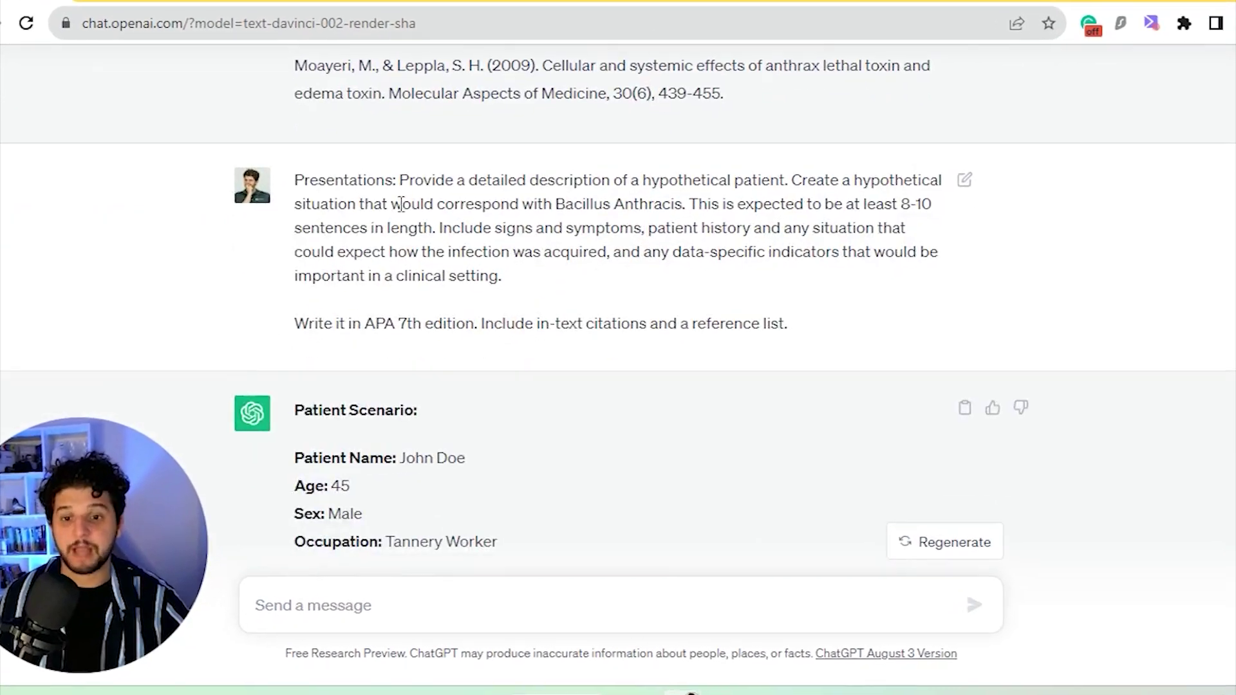
{"action": "scroll", "coordinate": [403, 178], "scroll_direction": "down", "scroll_amount": 7}
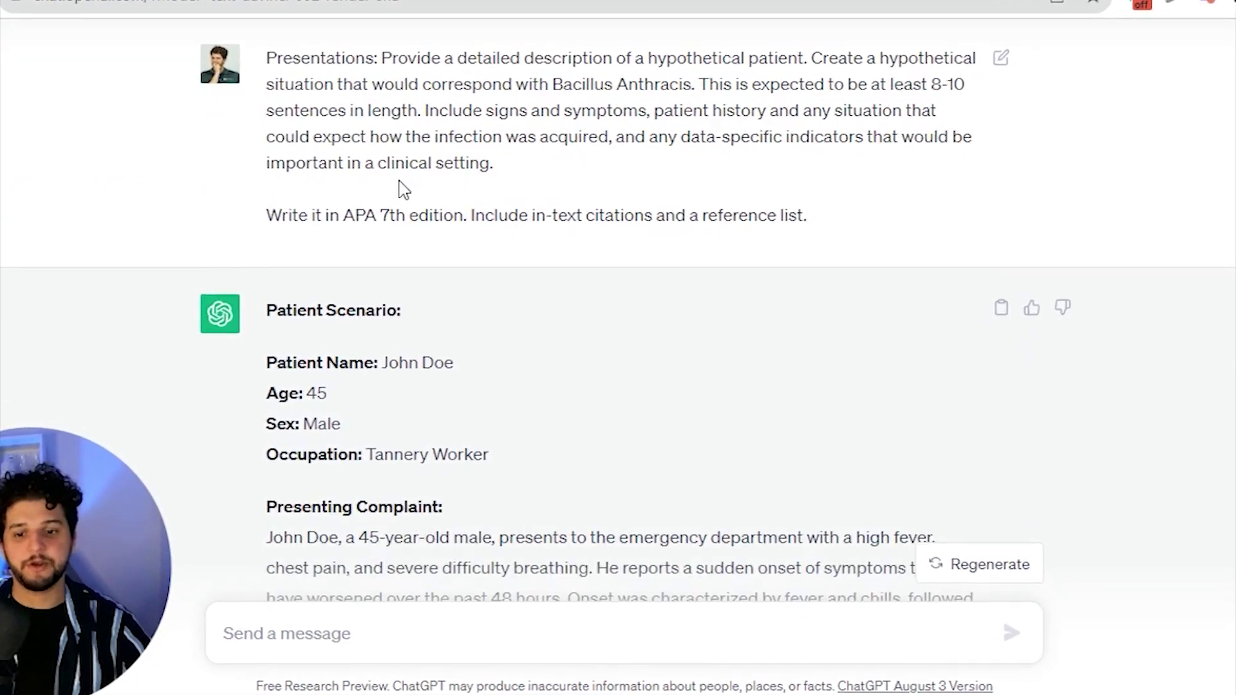
{"action": "scroll", "coordinate": [432, 245], "scroll_direction": "down", "scroll_amount": 6}
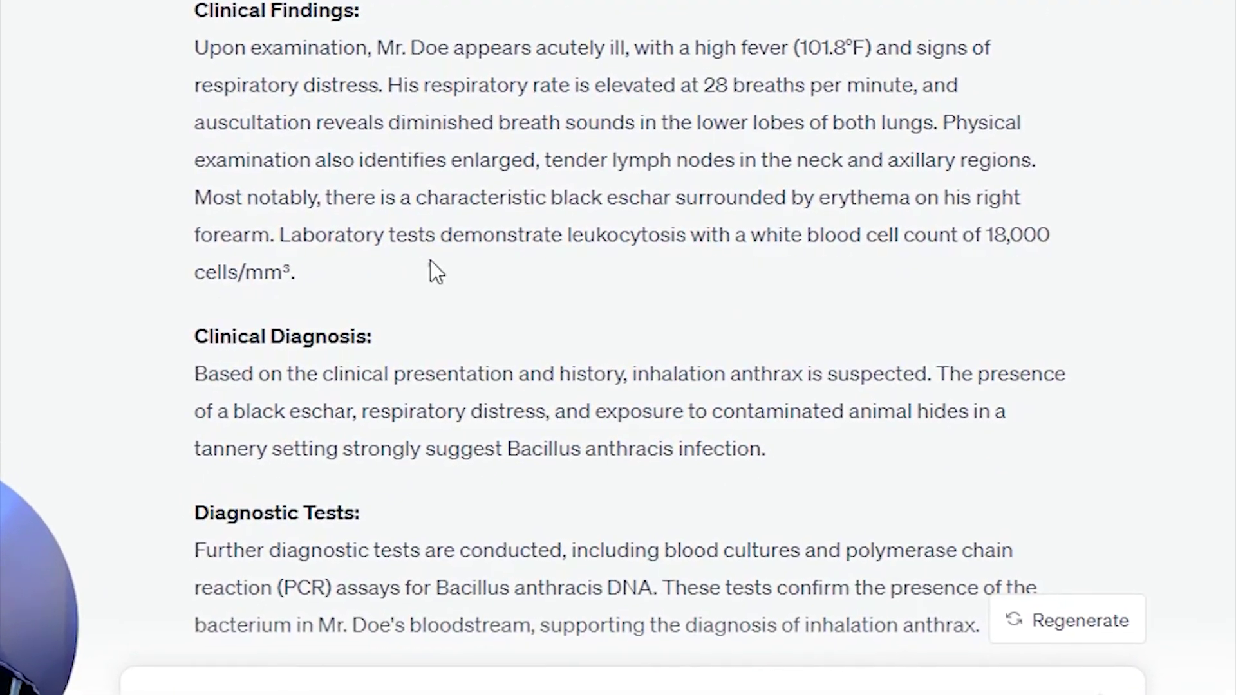
{"action": "scroll", "coordinate": [435, 267], "scroll_direction": "down", "scroll_amount": 7}
{"action": "scroll", "coordinate": [493, 361], "scroll_direction": "up", "scroll_amount": 4}
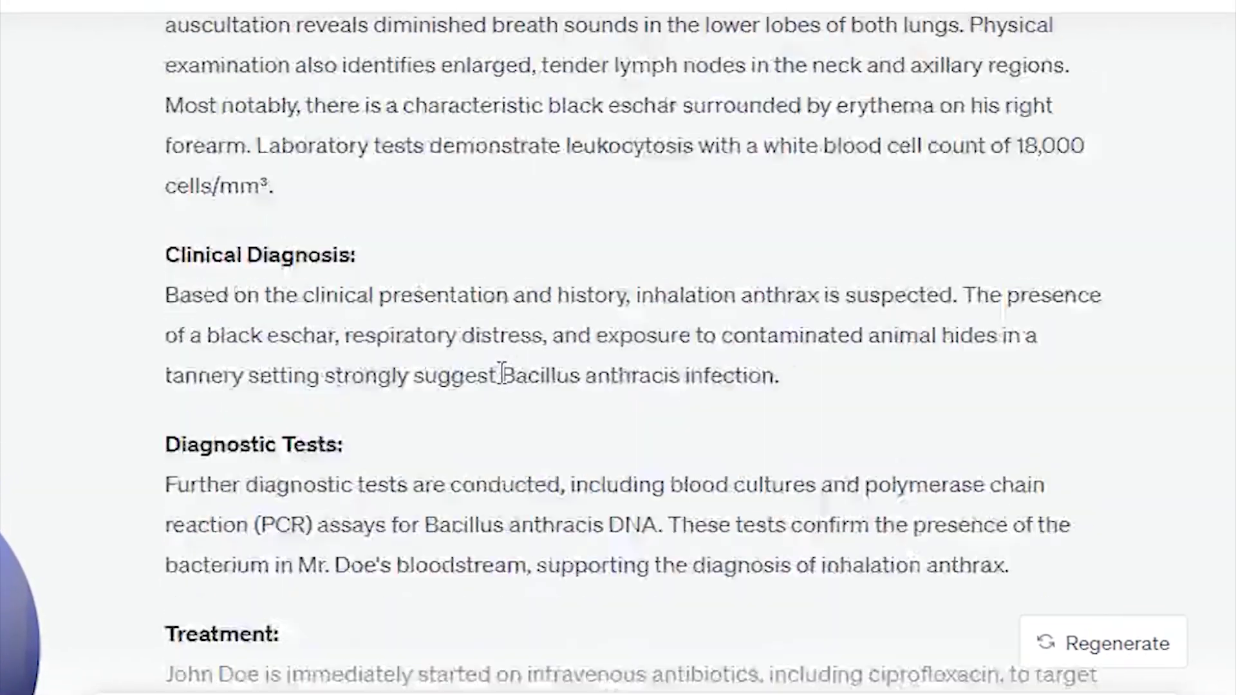
{"action": "scroll", "coordinate": [501, 373], "scroll_direction": "up", "scroll_amount": 8}
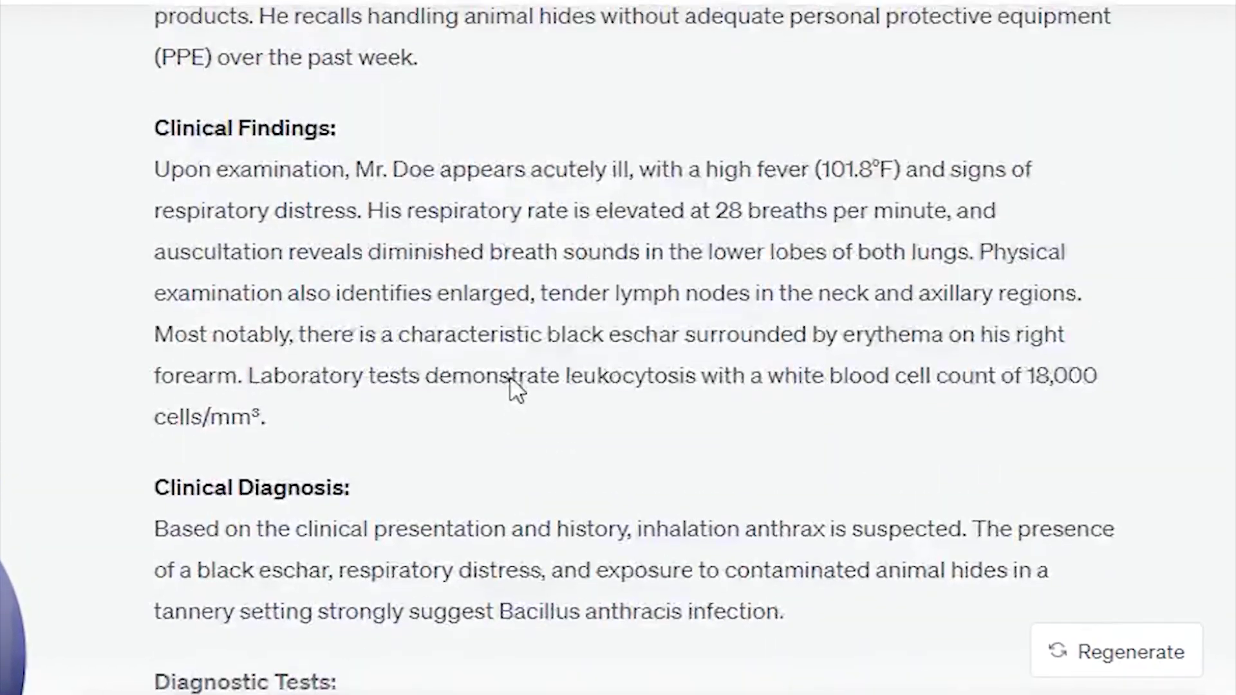